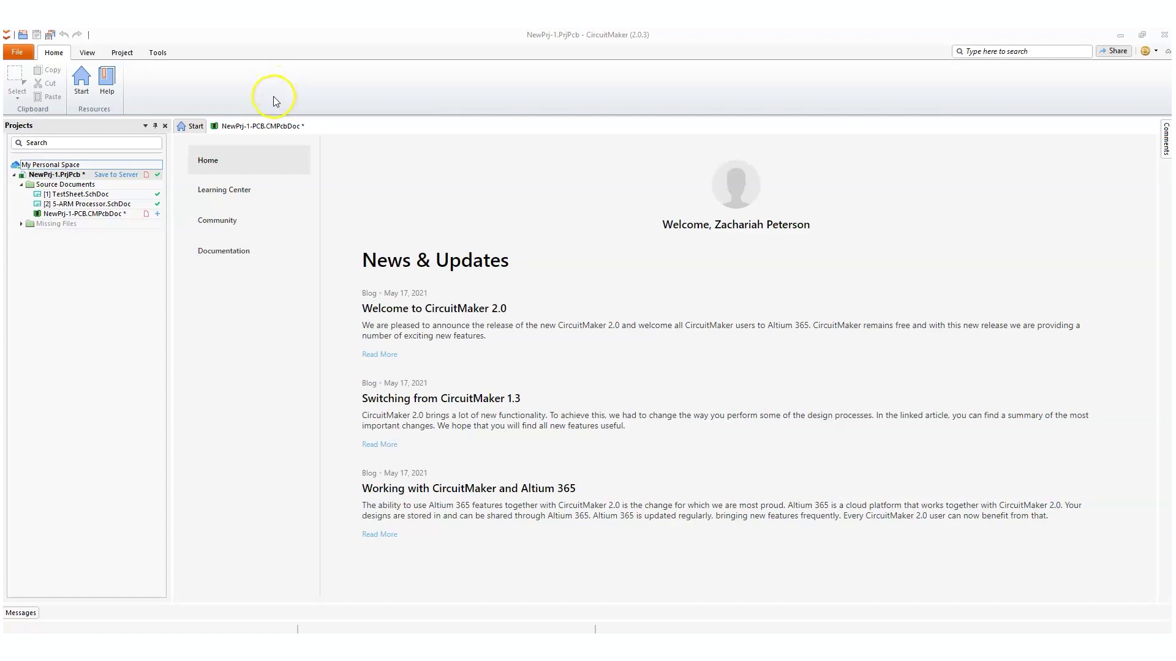
Switch to the NewPrj-1-PCB document and show the Libraries panel.
click(269, 129)
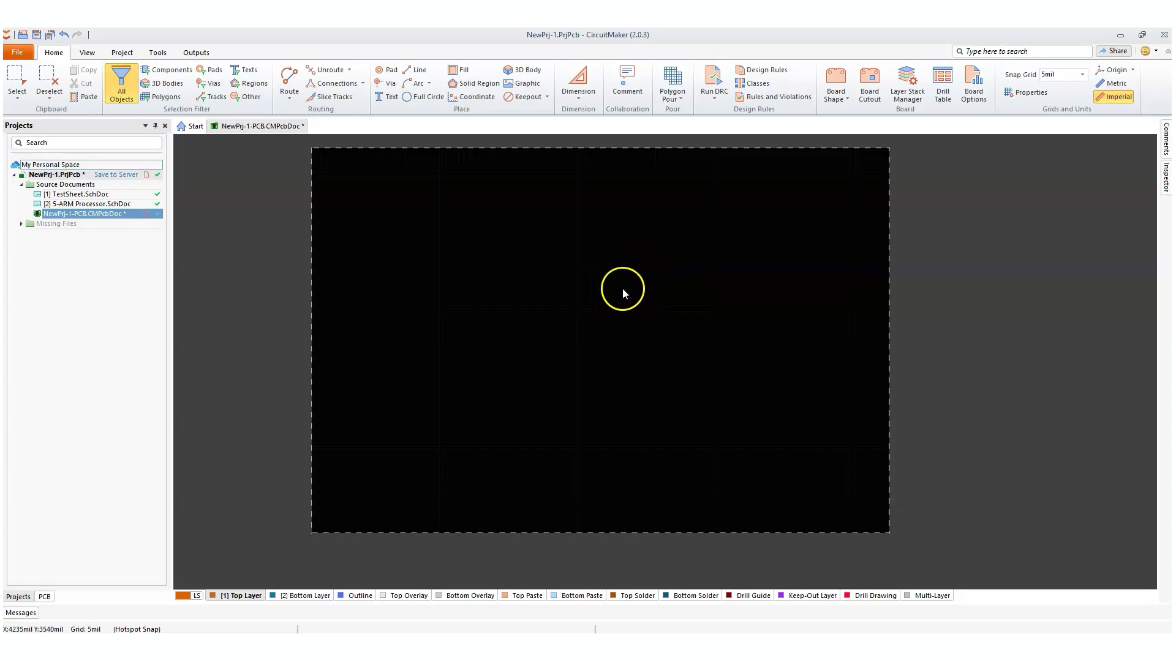
scroll(619, 289, up, 1)
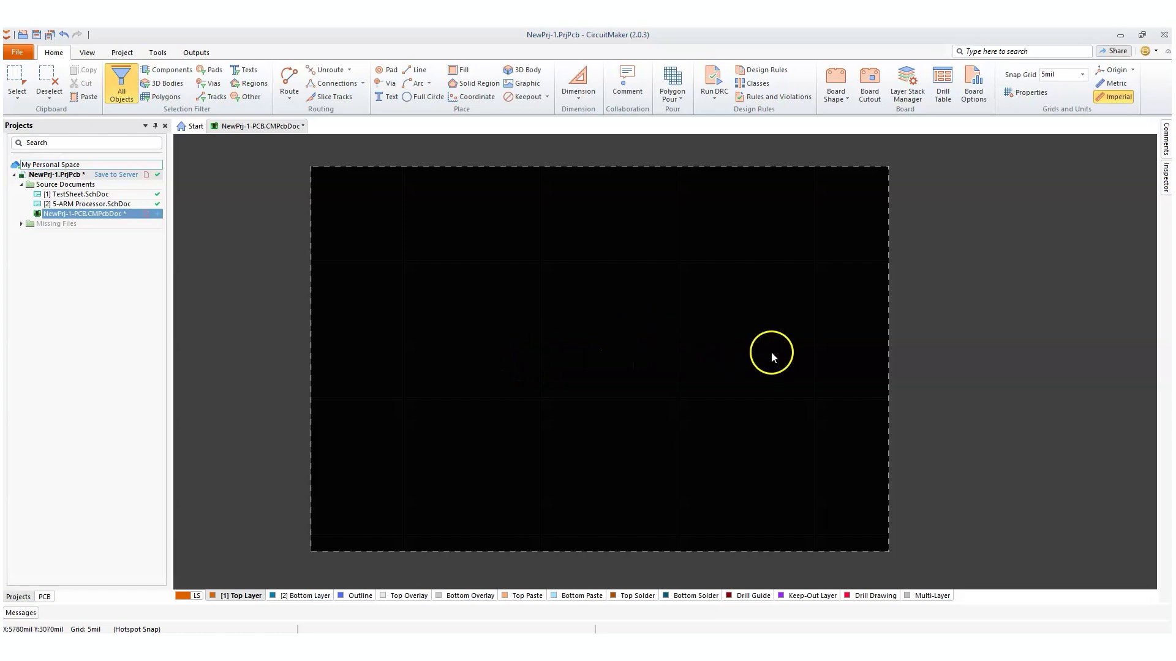
click(84, 54)
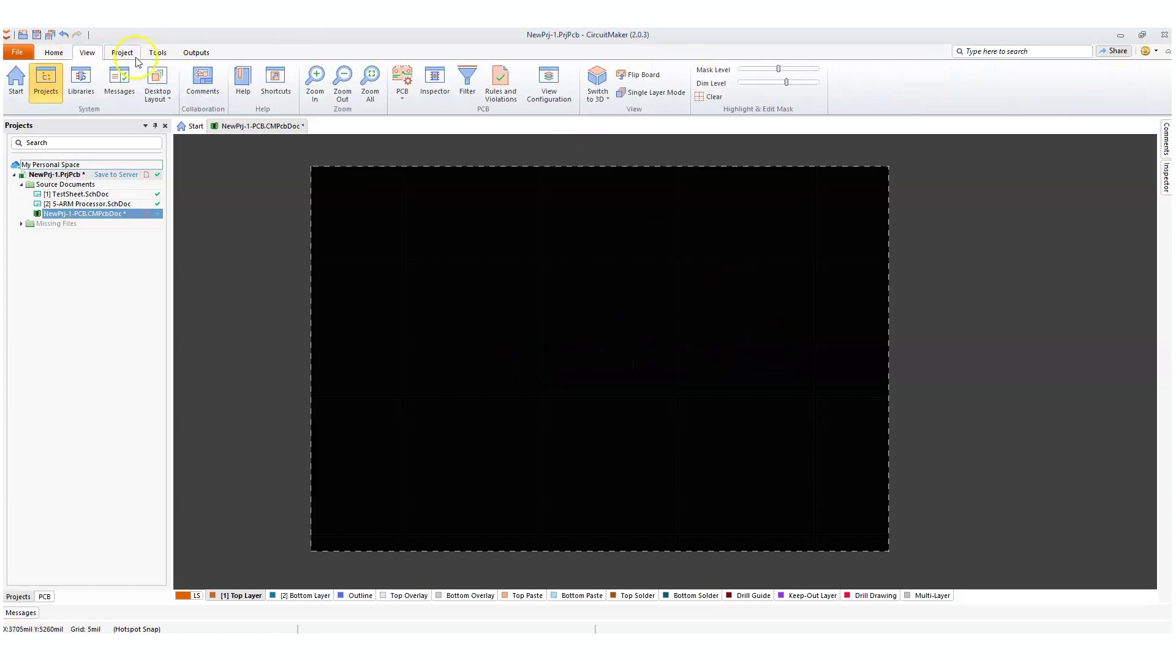
click(80, 80)
text(fghsdhsdh)
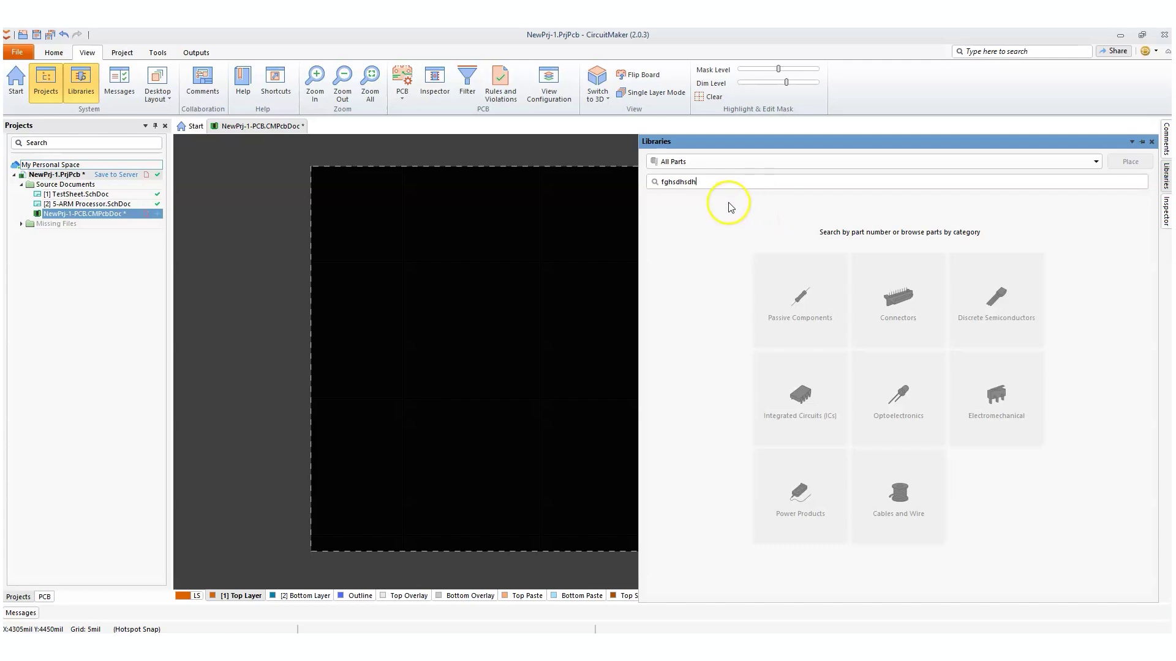
Search the library for a made-up part and start a custom part from the empty result.
key(Return)
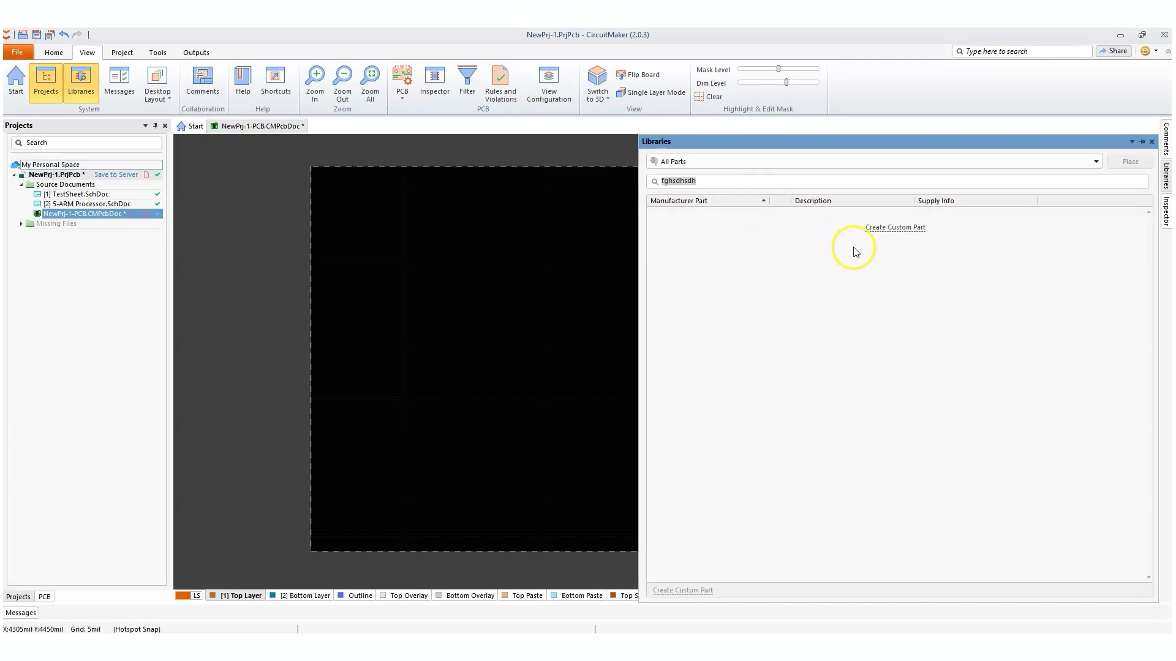
click(916, 238)
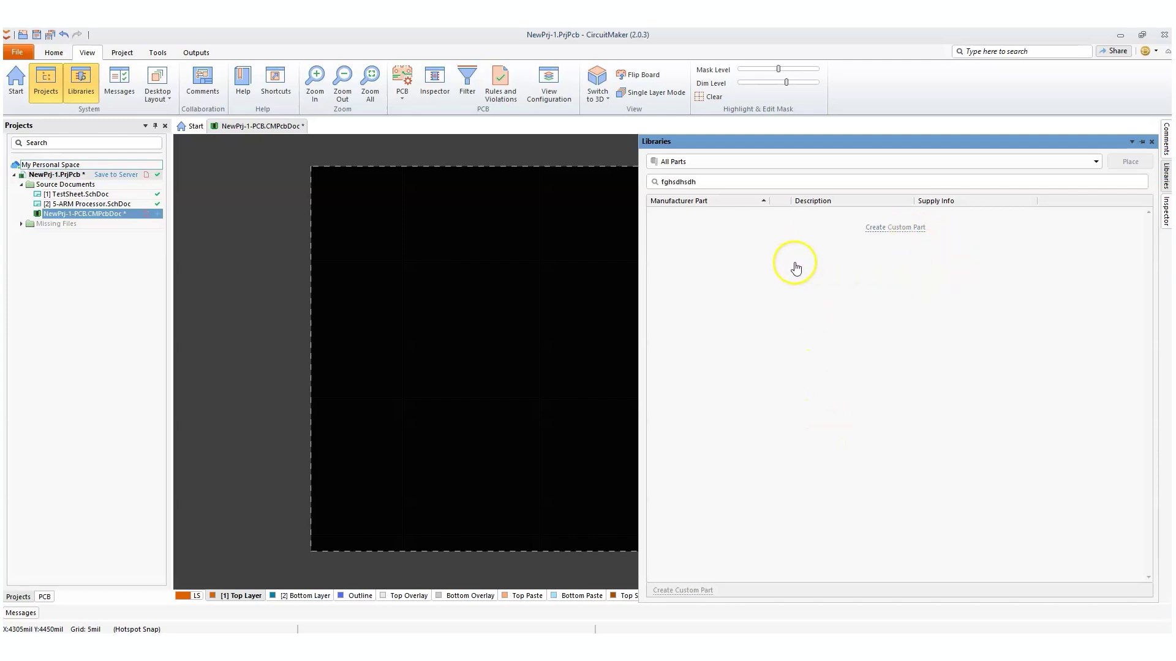
click(895, 227)
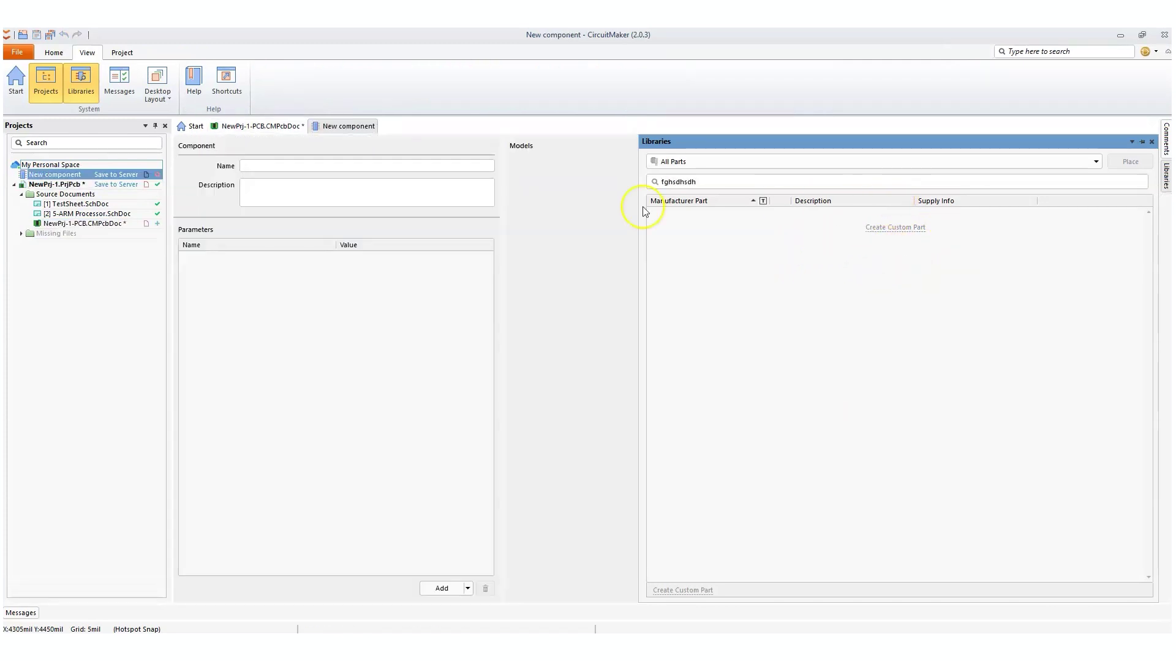
Add a new blank footprint to the custom component, then start an Octopart search for 'smd tra'.
click(1150, 143)
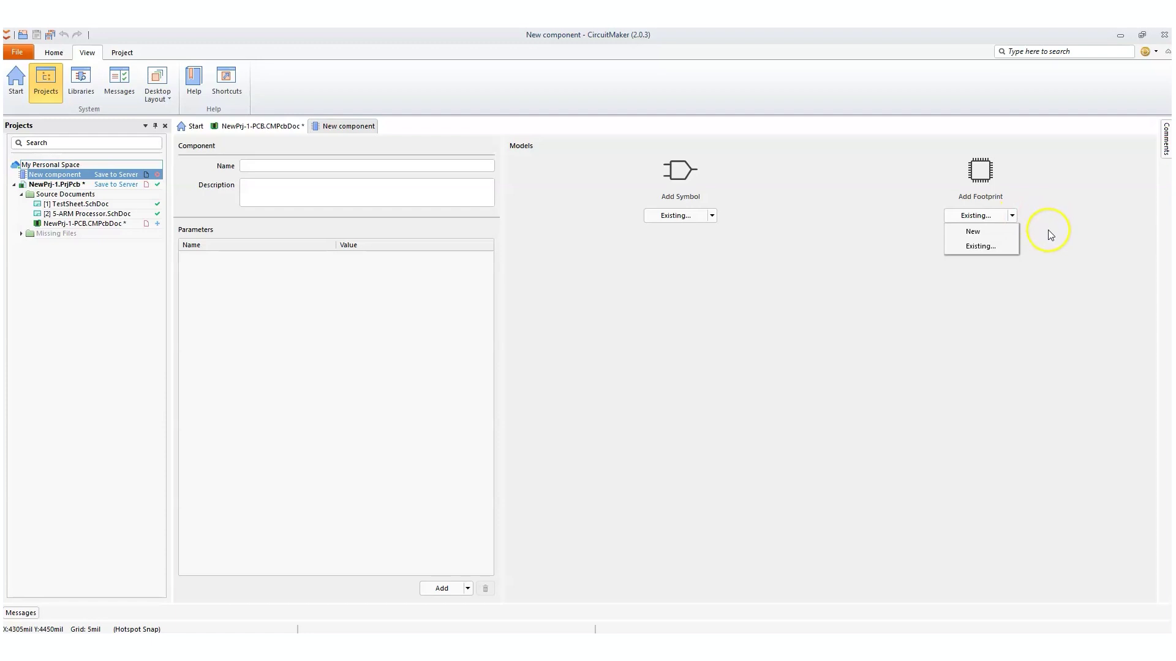
click(997, 231)
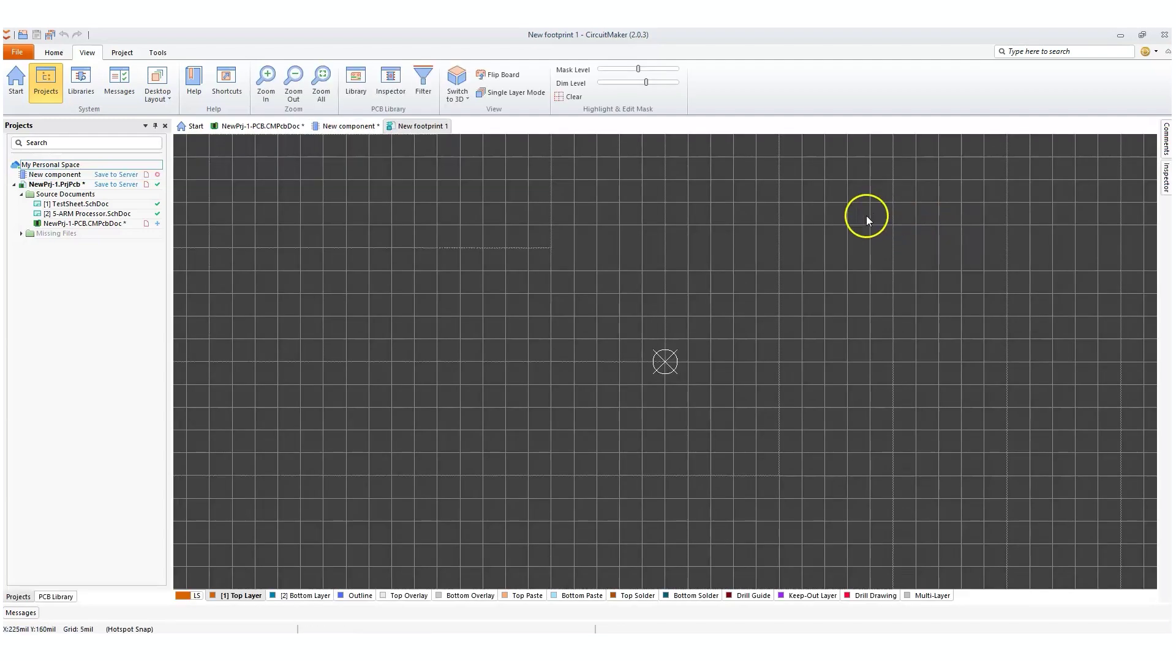
ctrl+scroll(702, 281, down, 2)
right_drag(725, 282, 593, 329)
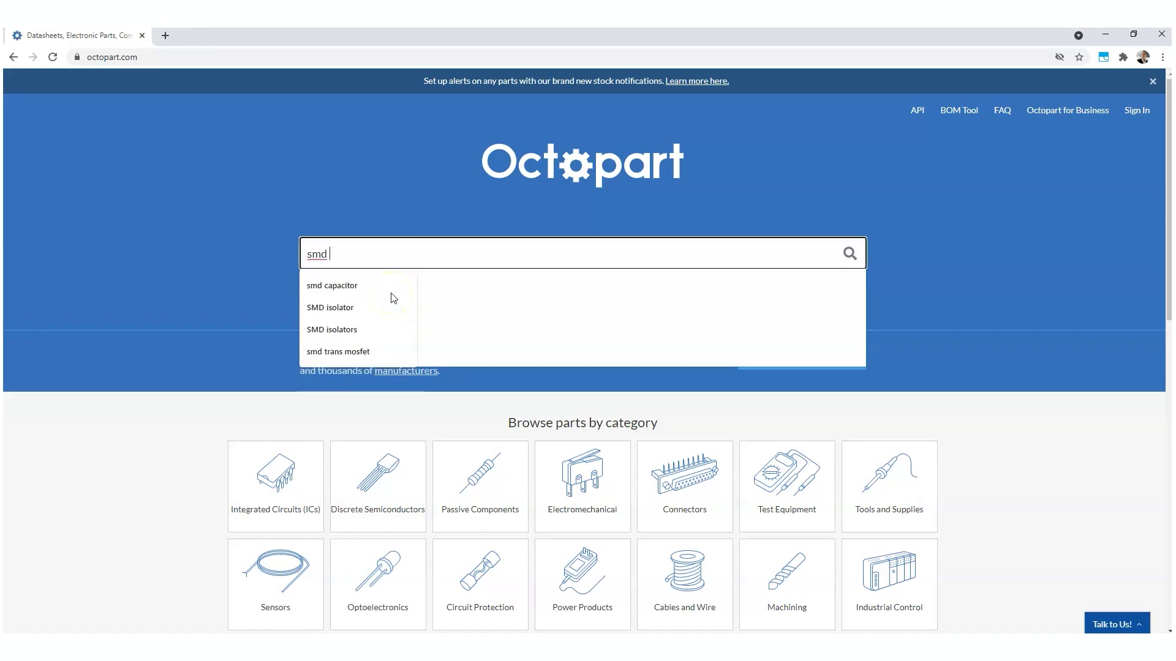
text( tran)
Search Octopart for 'smd trans mosfet' and browse the results.
click(373, 294)
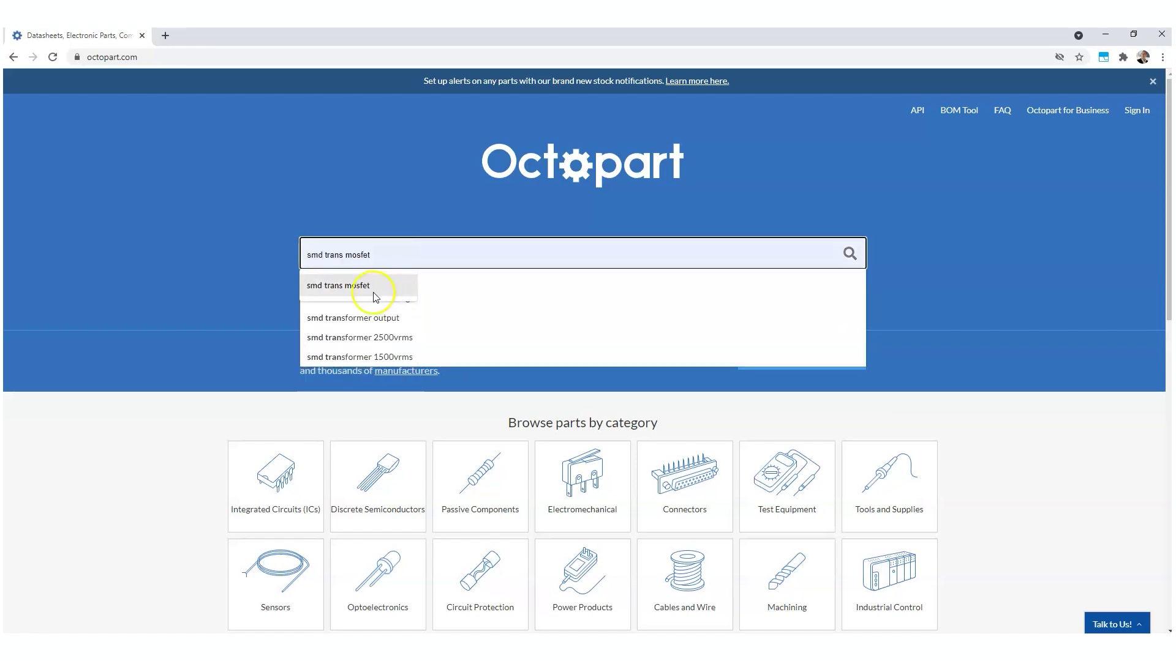
key(Return)
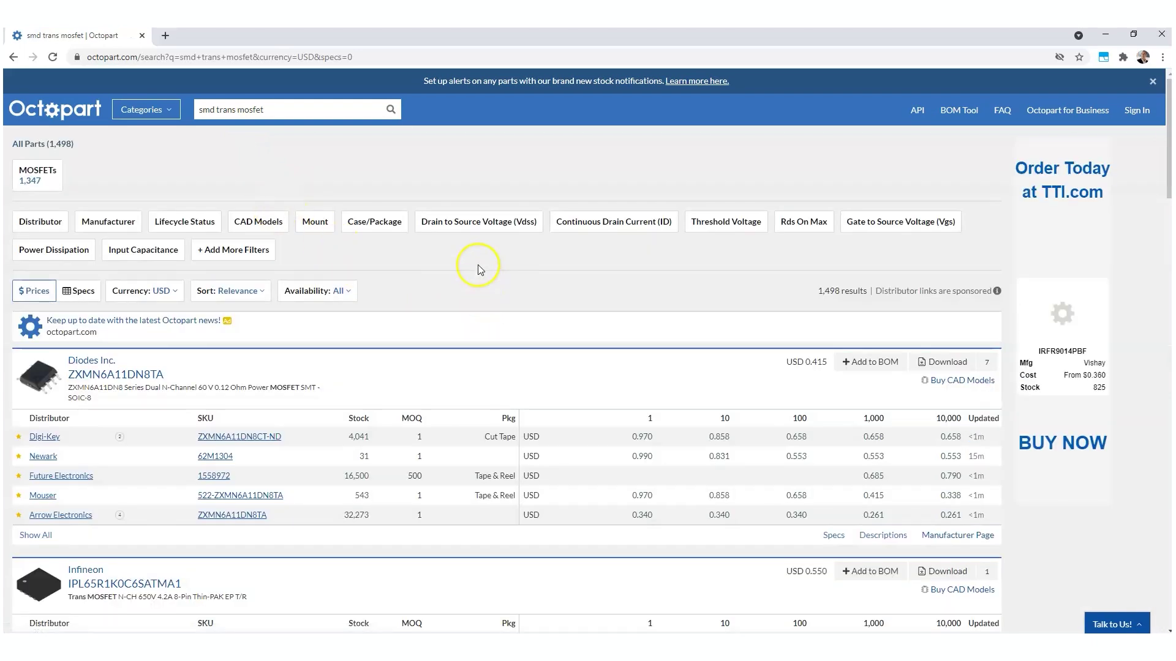
scroll(478, 263, down, 5)
scroll(478, 263, down, 2)
scroll(478, 263, down, 2)
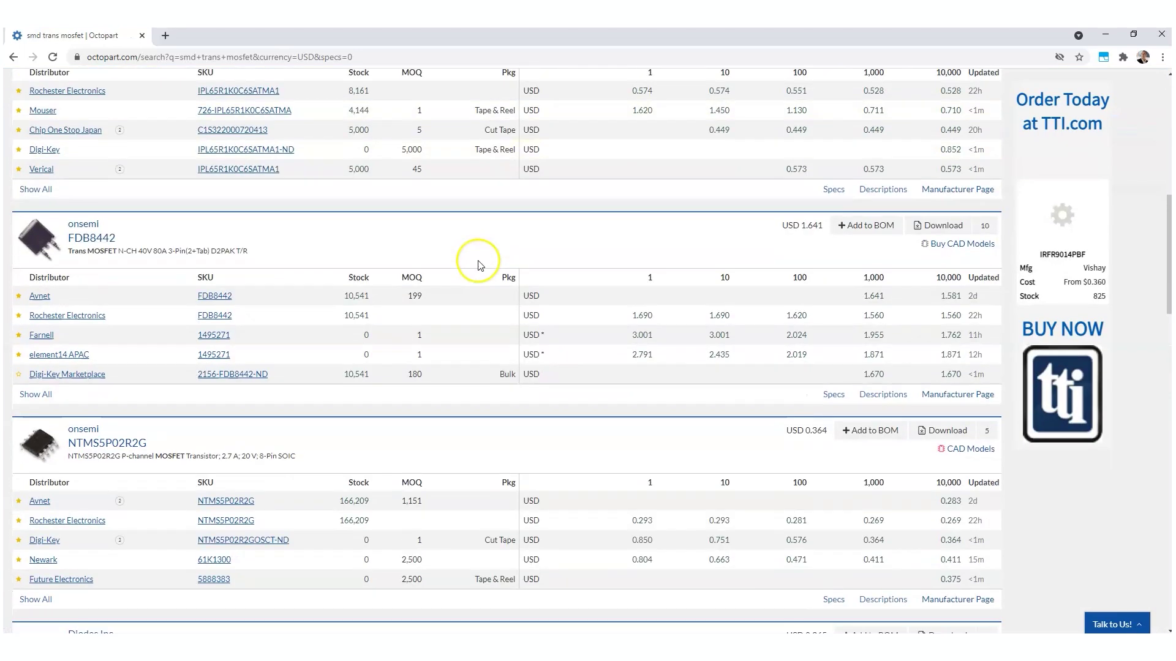
scroll(478, 263, down, 2)
scroll(479, 264, down, 1)
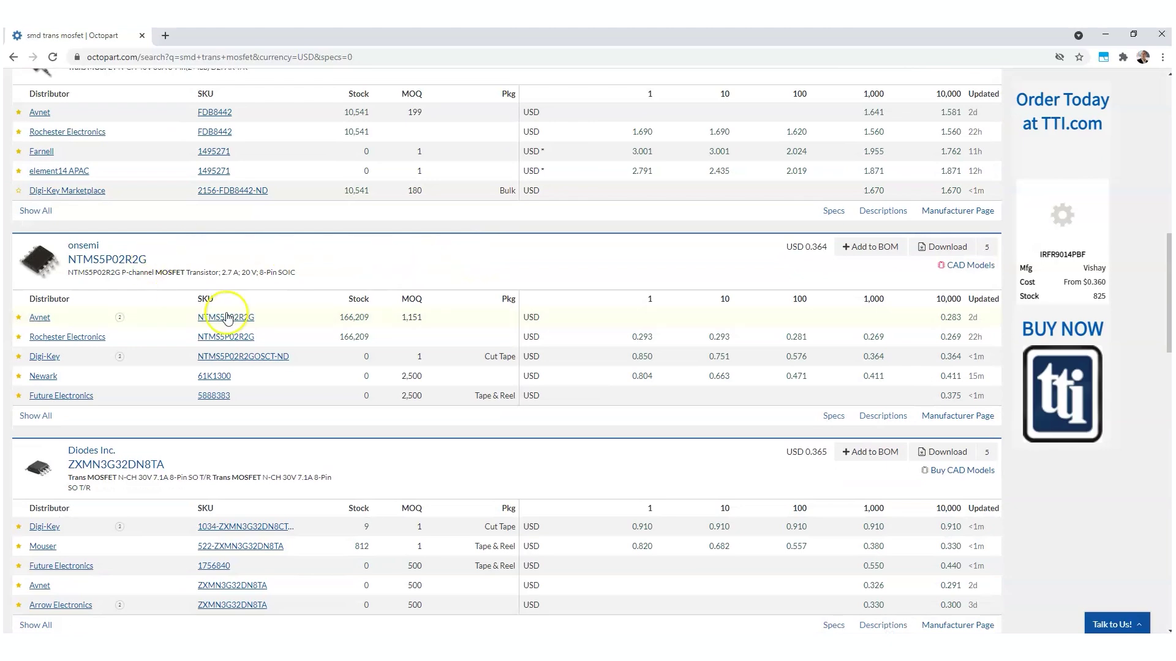
scroll(227, 323, down, 1)
scroll(184, 310, up, 1)
Open the NTMS5P02R2G part page and its SOIC-8 PDF datasheet.
click(126, 264)
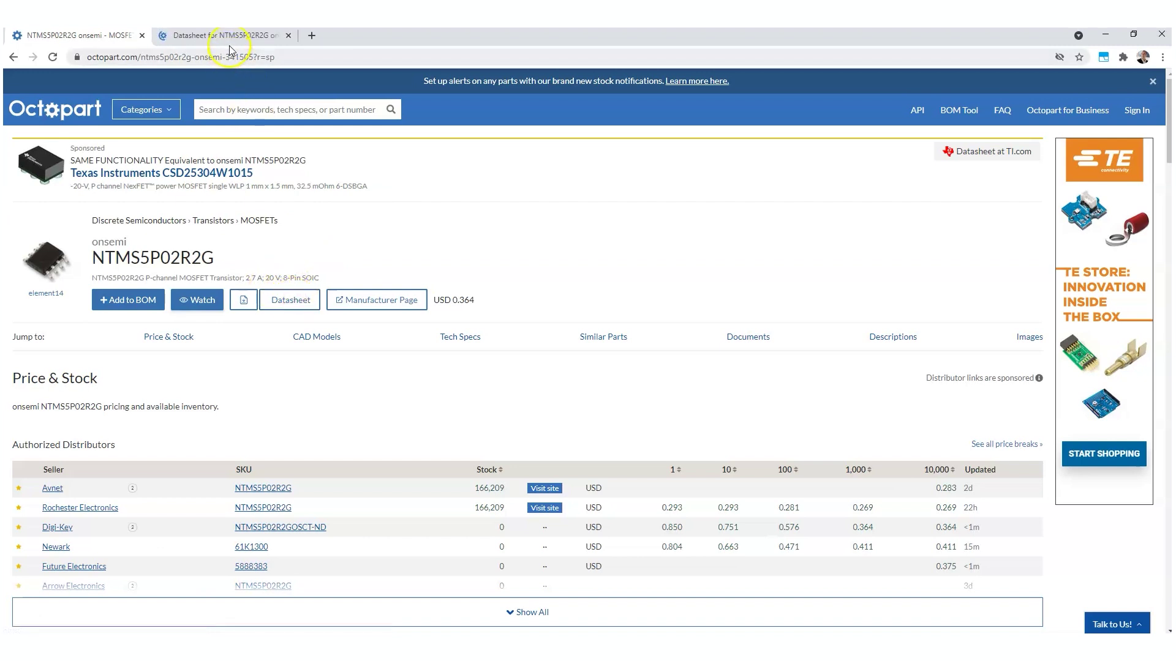
click(230, 38)
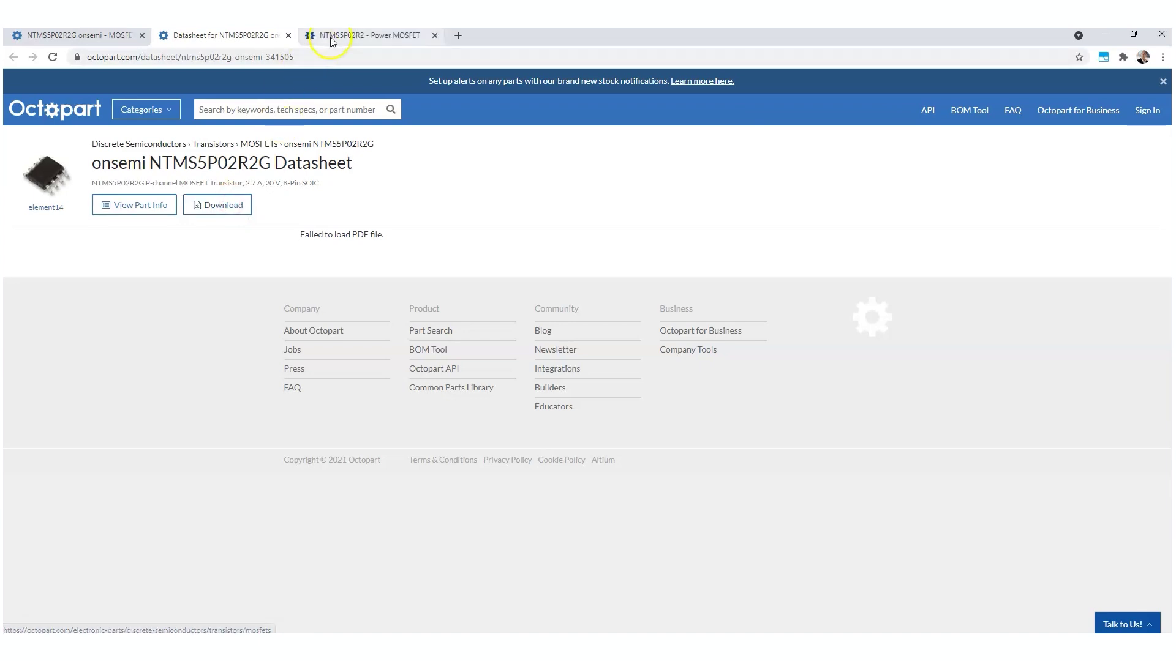
click(336, 36)
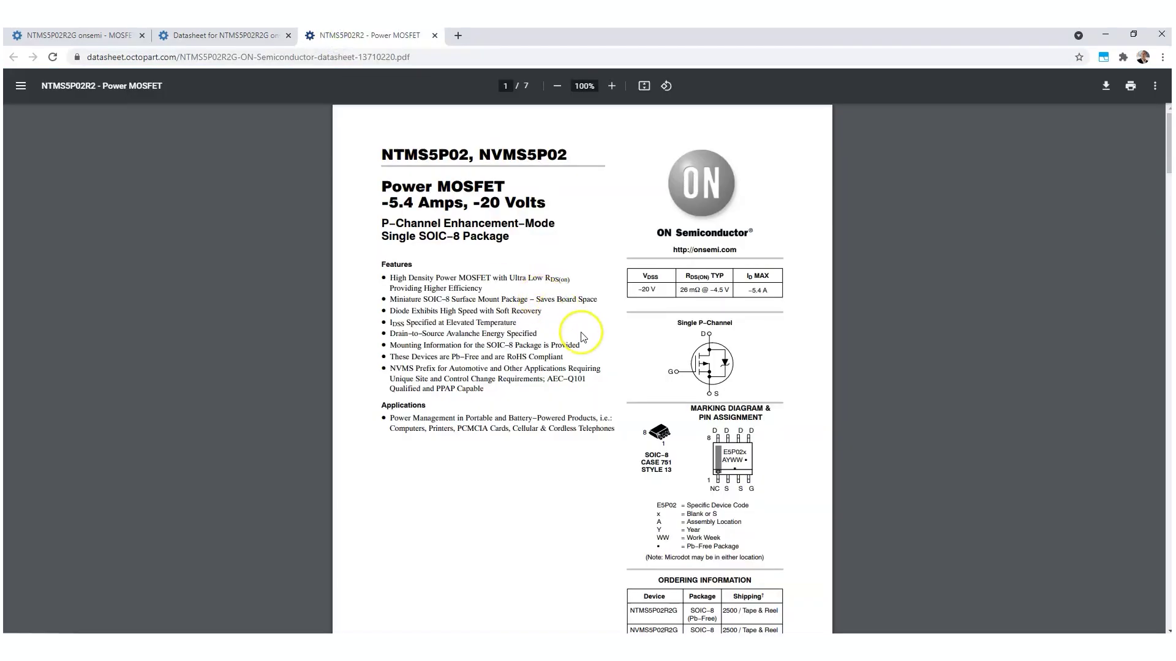
Scroll the NTMS5P02R2 datasheet to page 7's SOIC-8 soldering footprint and pinout.
ctrl+scroll(603, 355, up, 3)
scroll(603, 355, down, 4)
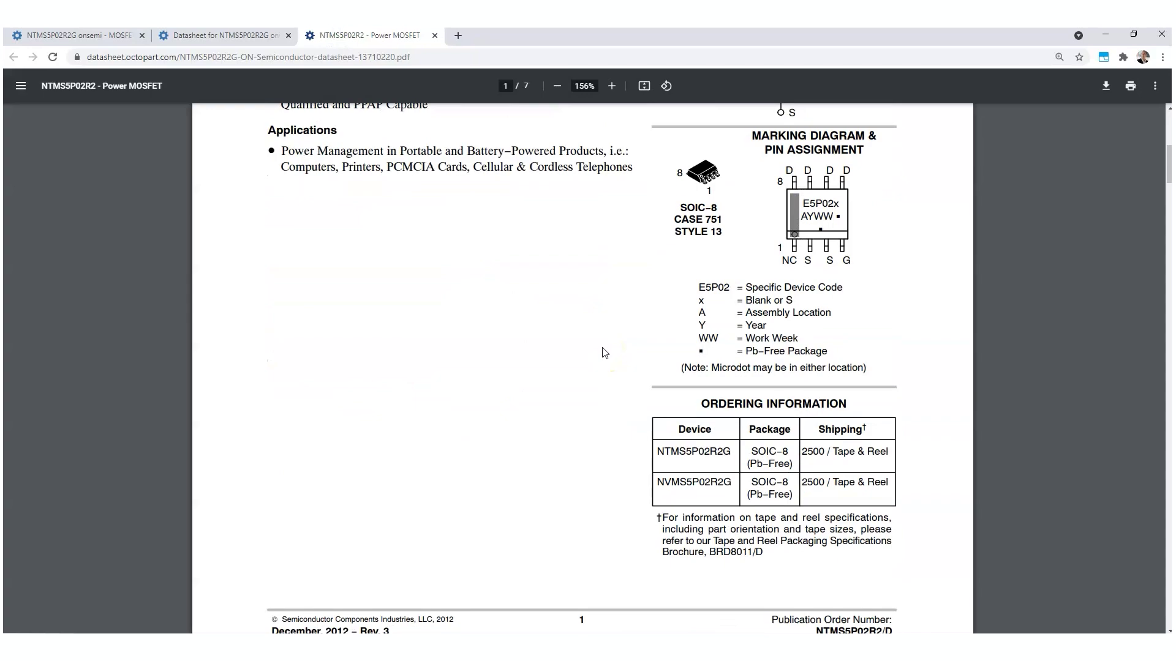
scroll(601, 349, down, 9)
scroll(582, 333, down, 10)
scroll(582, 332, down, 8)
scroll(583, 332, down, 10)
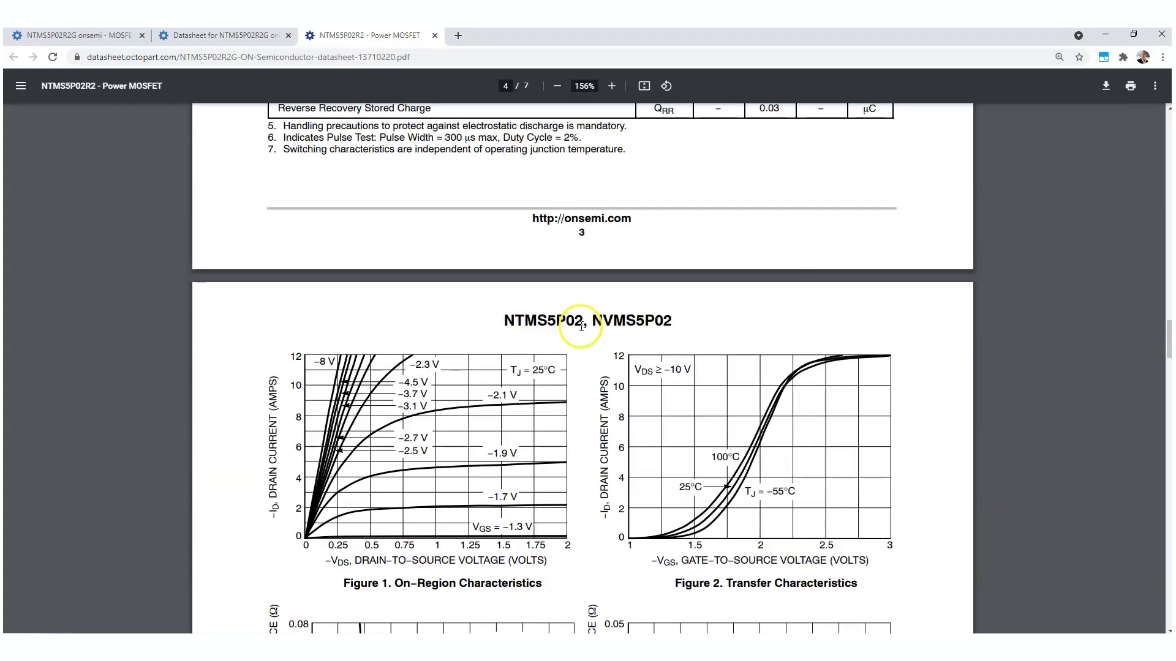
scroll(582, 330, down, 7)
scroll(581, 327, down, 12)
scroll(582, 326, down, 4)
scroll(581, 326, down, 7)
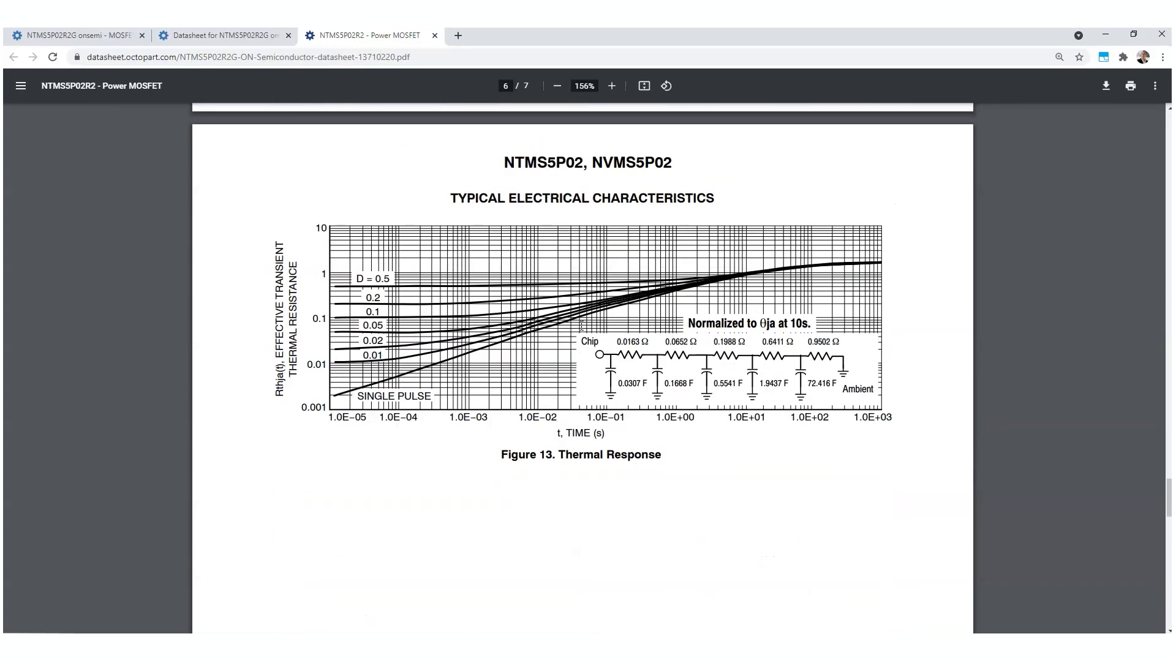
scroll(581, 325, down, 13)
scroll(581, 326, down, 8)
scroll(582, 326, down, 2)
scroll(581, 325, up, 1)
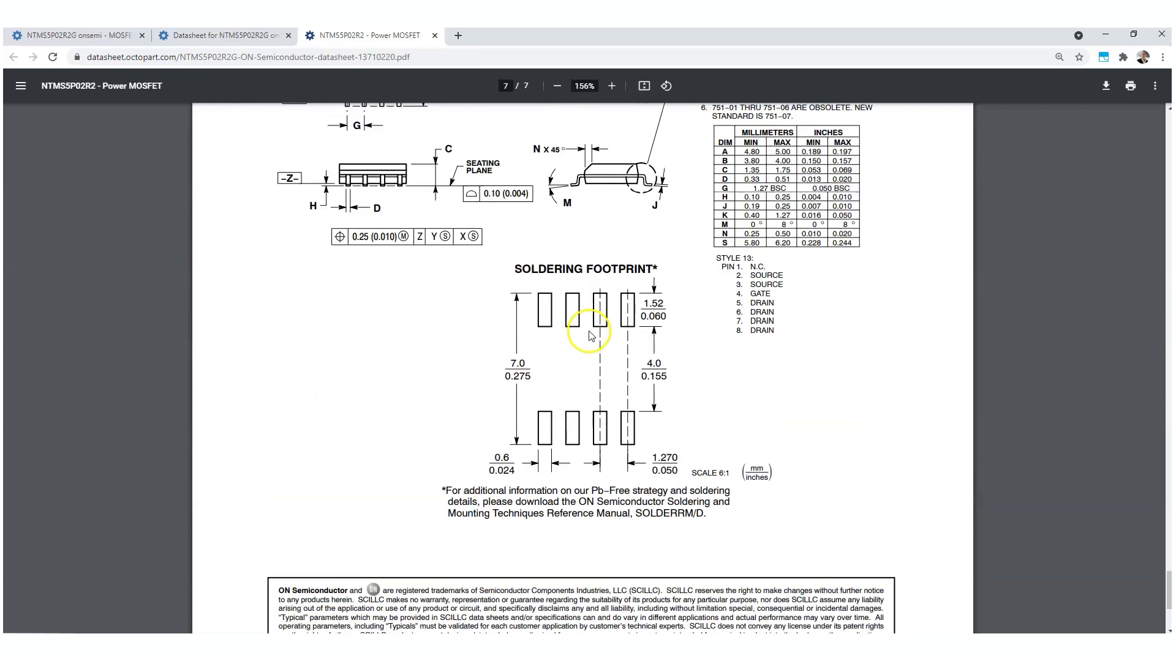
scroll(581, 326, up, 2)
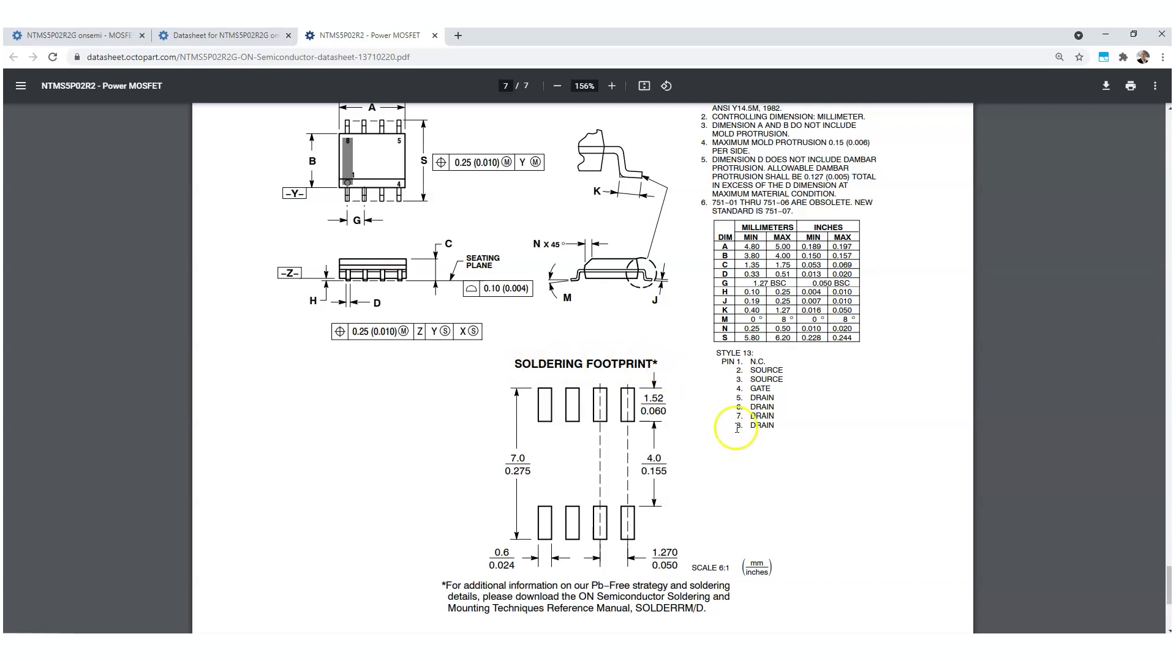
scroll(669, 386, down, 1)
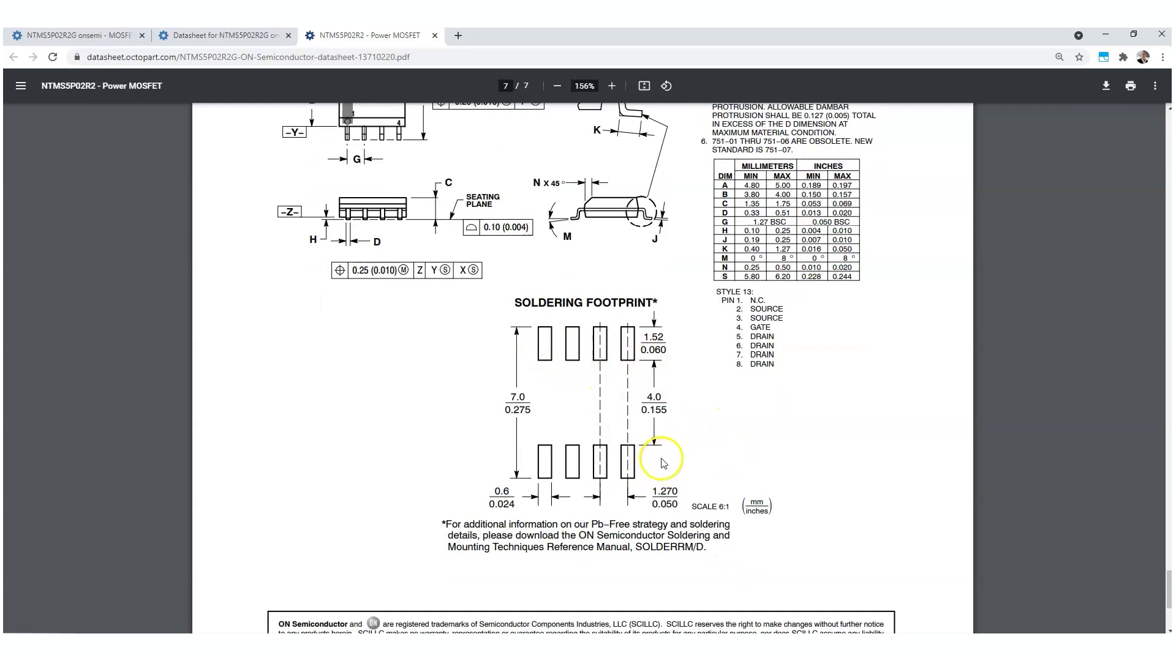
scroll(670, 452, up, 1)
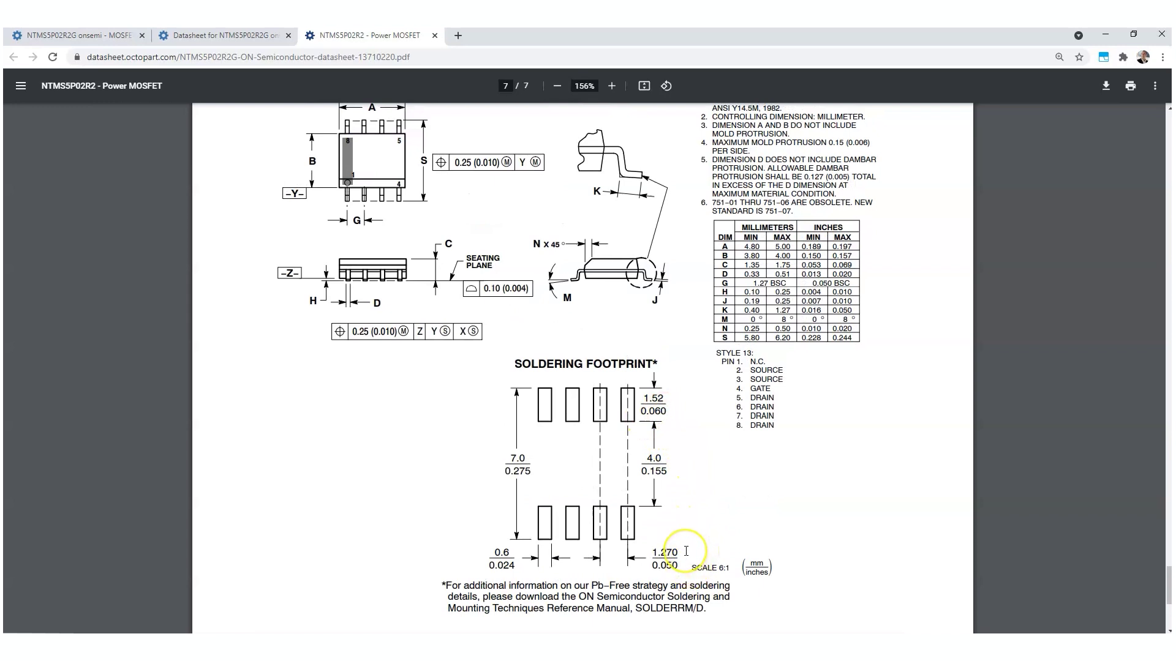
scroll(686, 552, up, 1)
scroll(674, 538, up, 1)
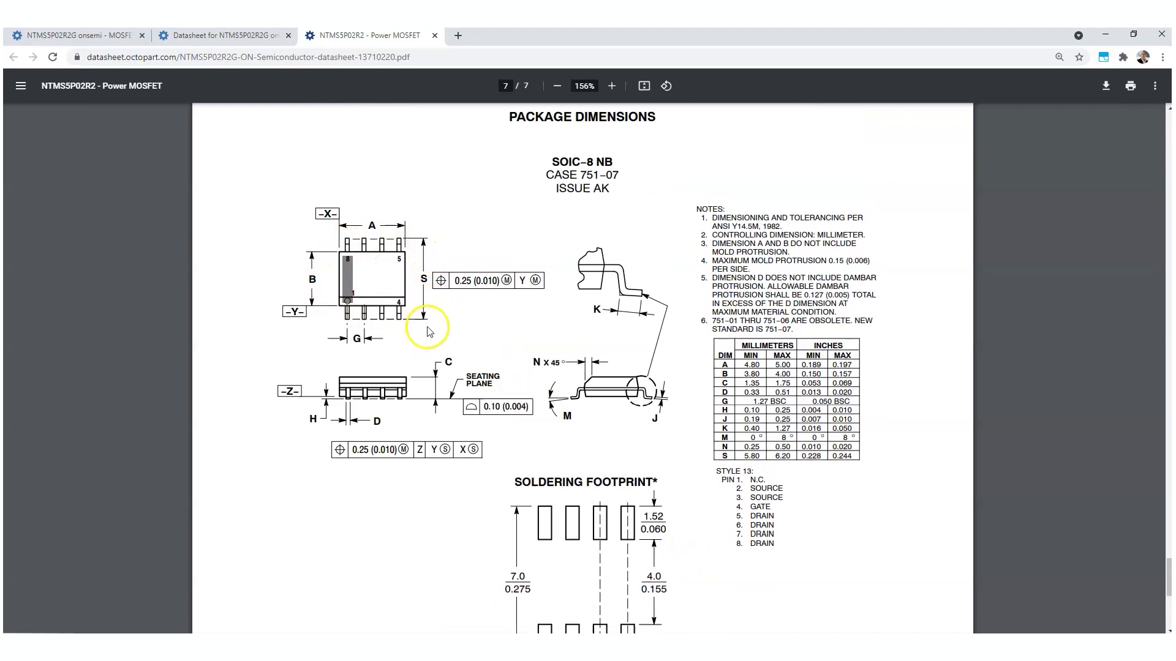
scroll(429, 330, down, 1)
scroll(430, 330, up, 1)
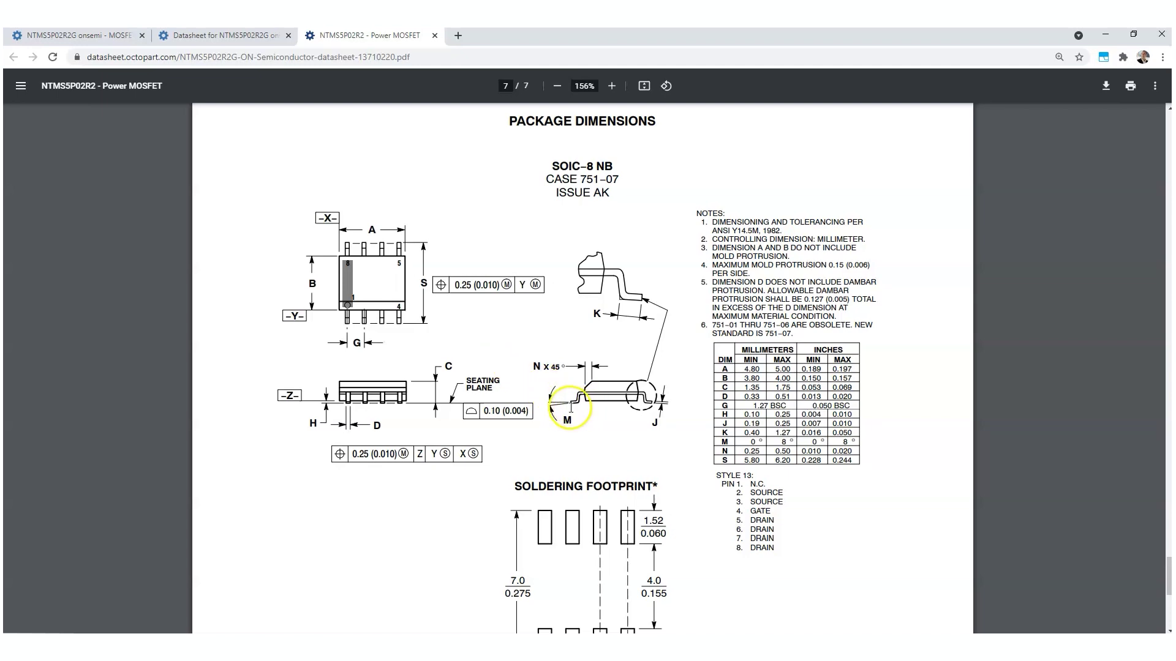
ctrl+scroll(577, 409, up, 2)
ctrl+scroll(572, 404, up, 1)
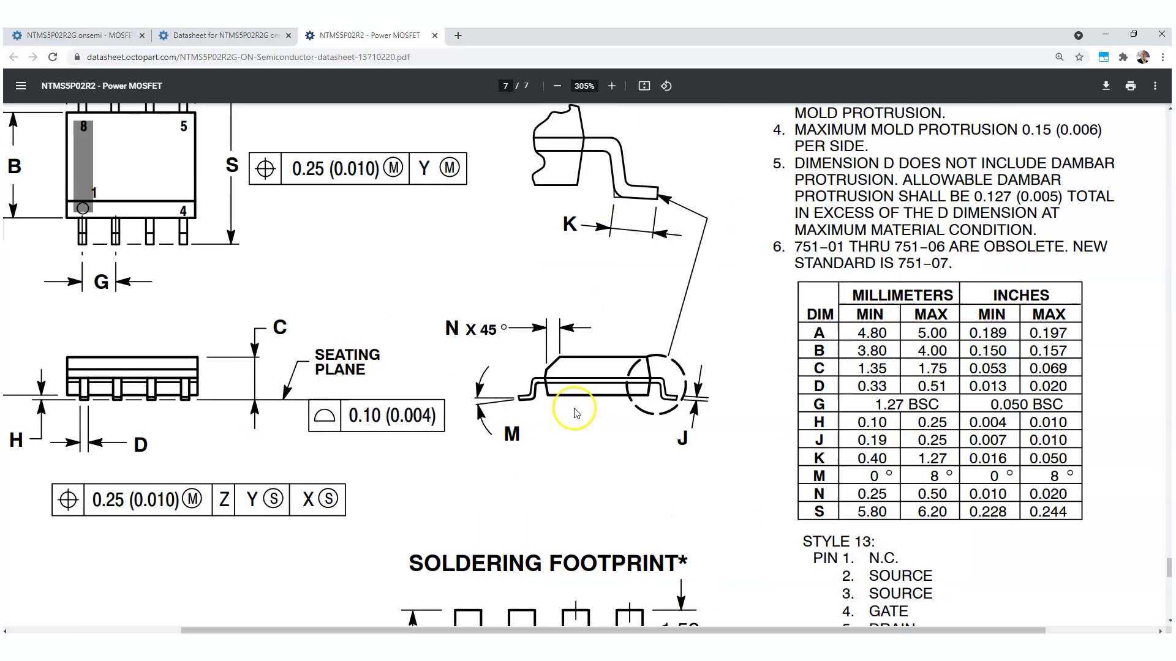
ctrl+scroll(552, 406, up, 1)
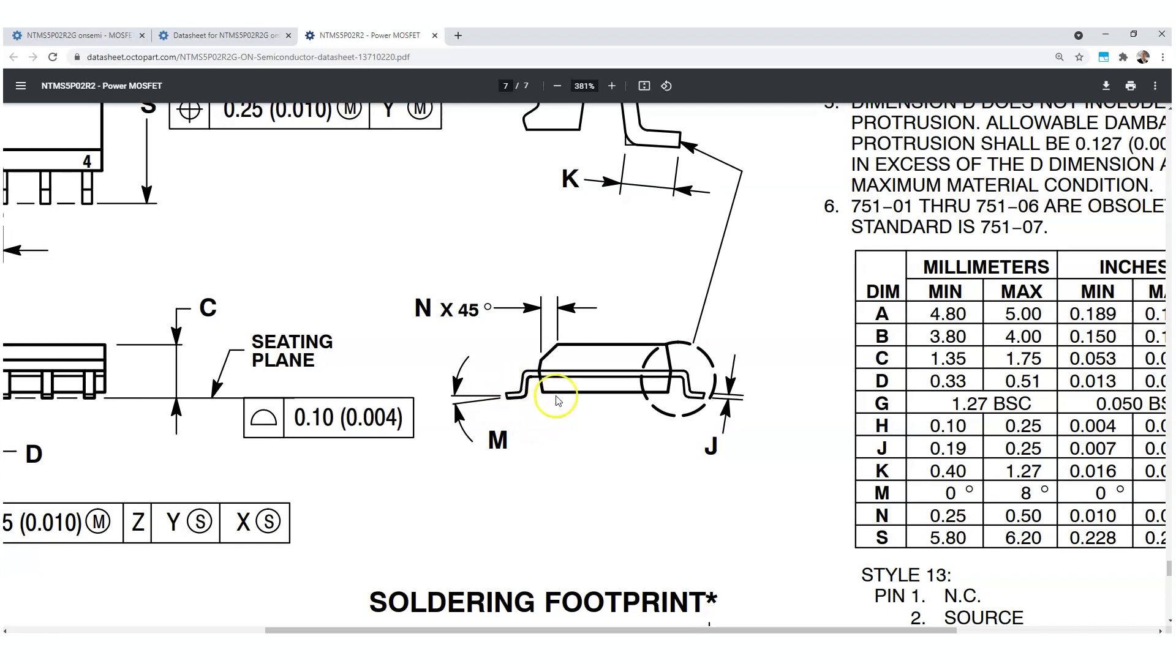
scroll(558, 403, down, 1)
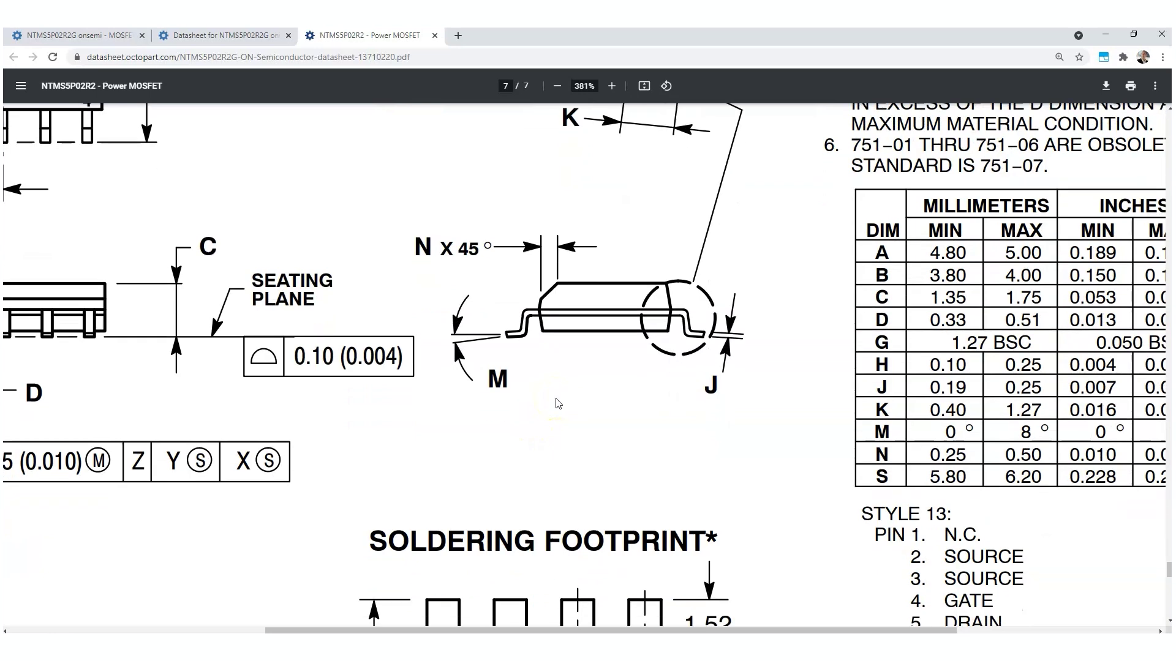
scroll(557, 403, down, 3)
scroll(558, 403, down, 2)
scroll(558, 403, down, 1)
ctrl+scroll(558, 403, down, 2)
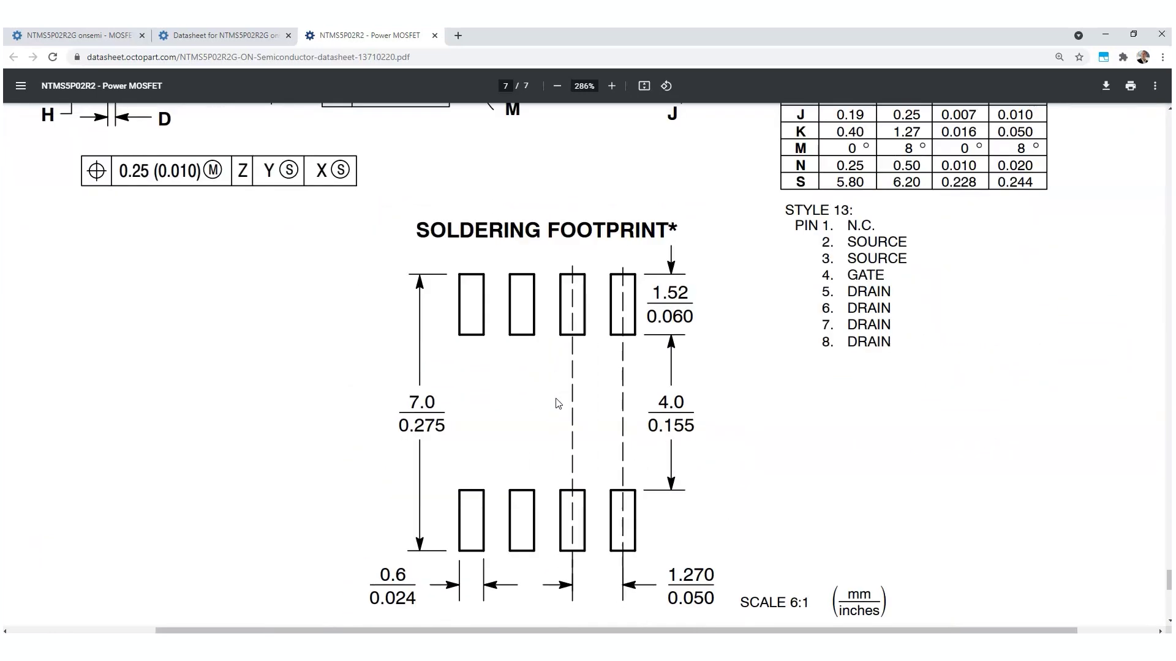
ctrl+scroll(558, 403, down, 1)
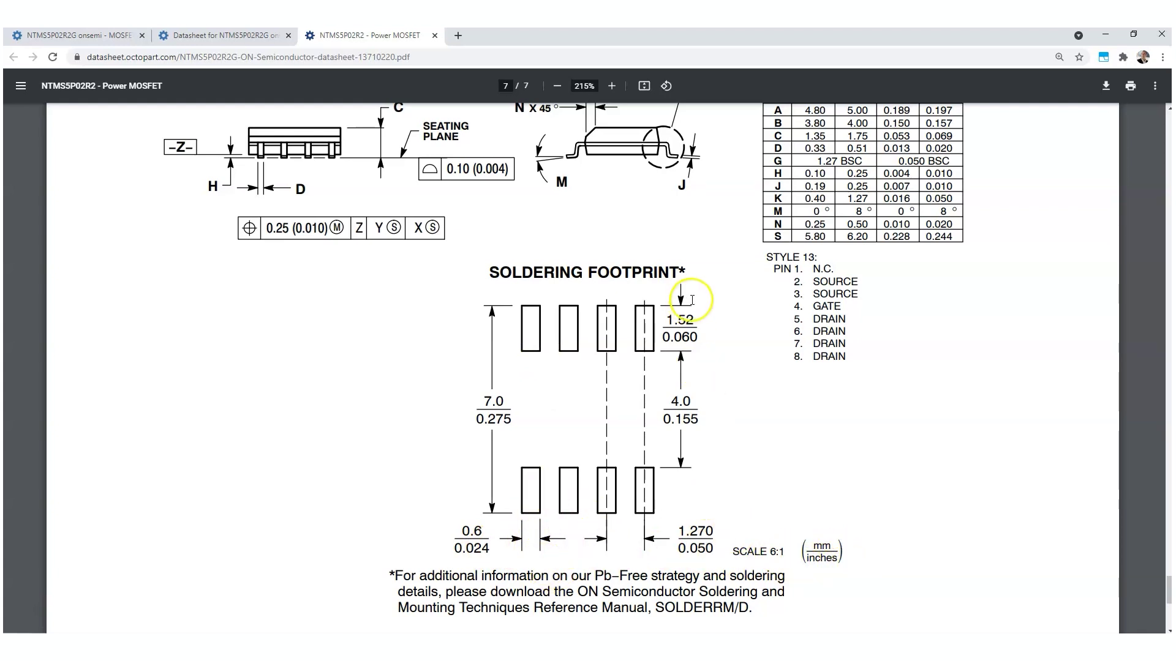
Place a pad at the footprint origin with designator 1, then return to the datasheet.
key(alt+Tab)
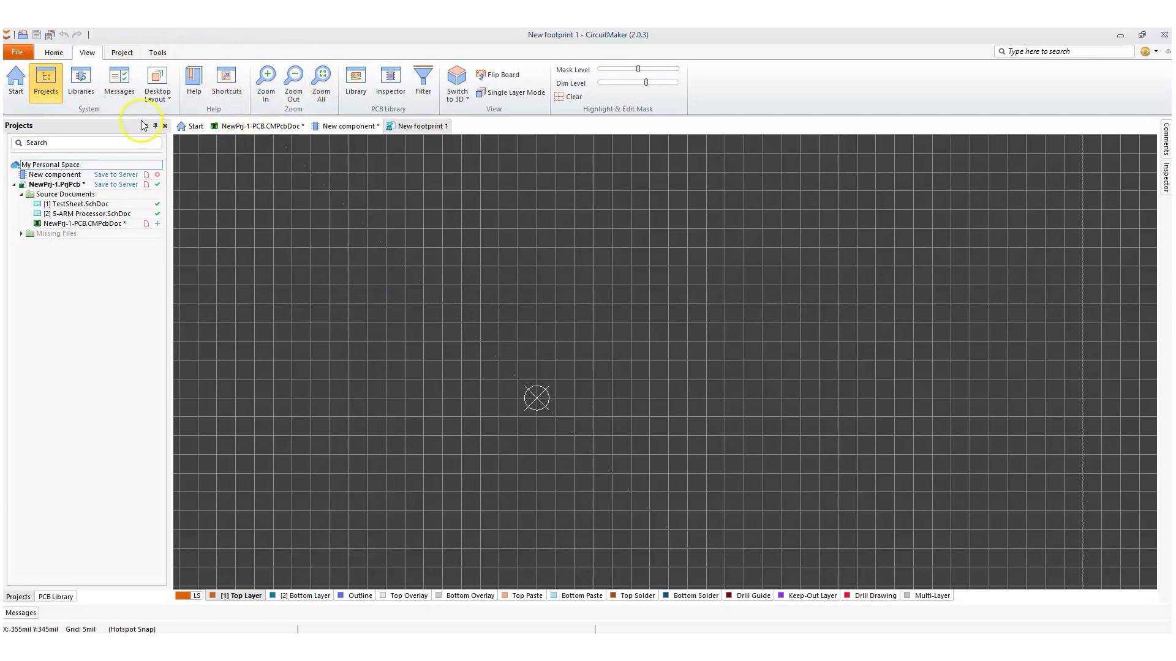
right_click(419, 304)
mouse_move(460, 326)
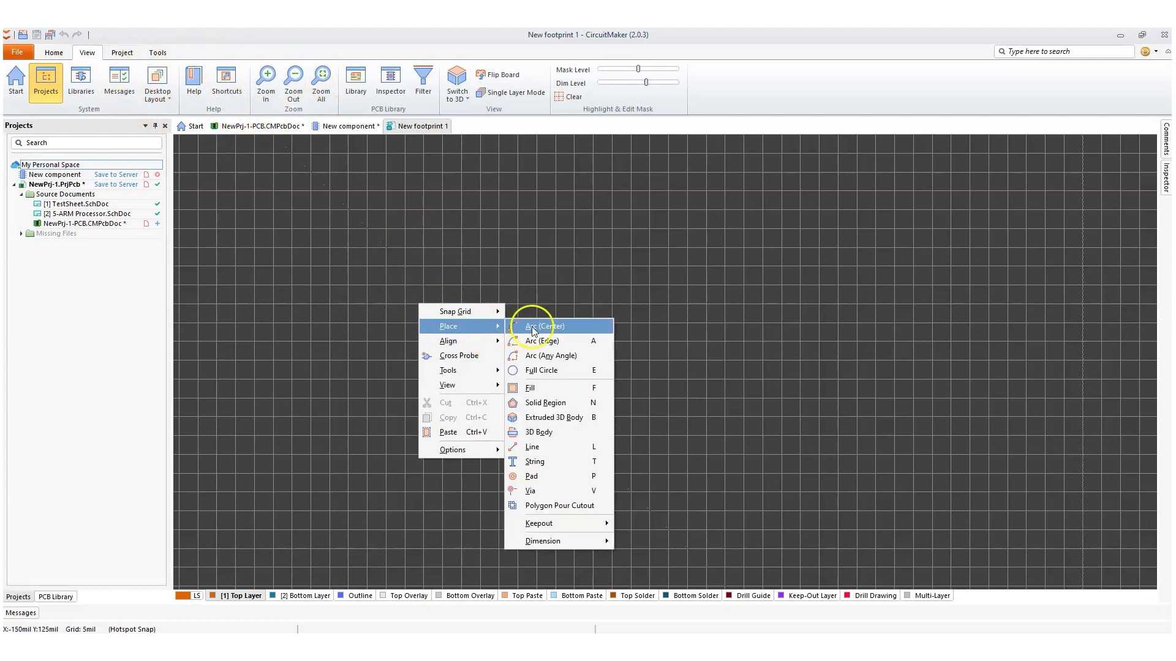
click(573, 475)
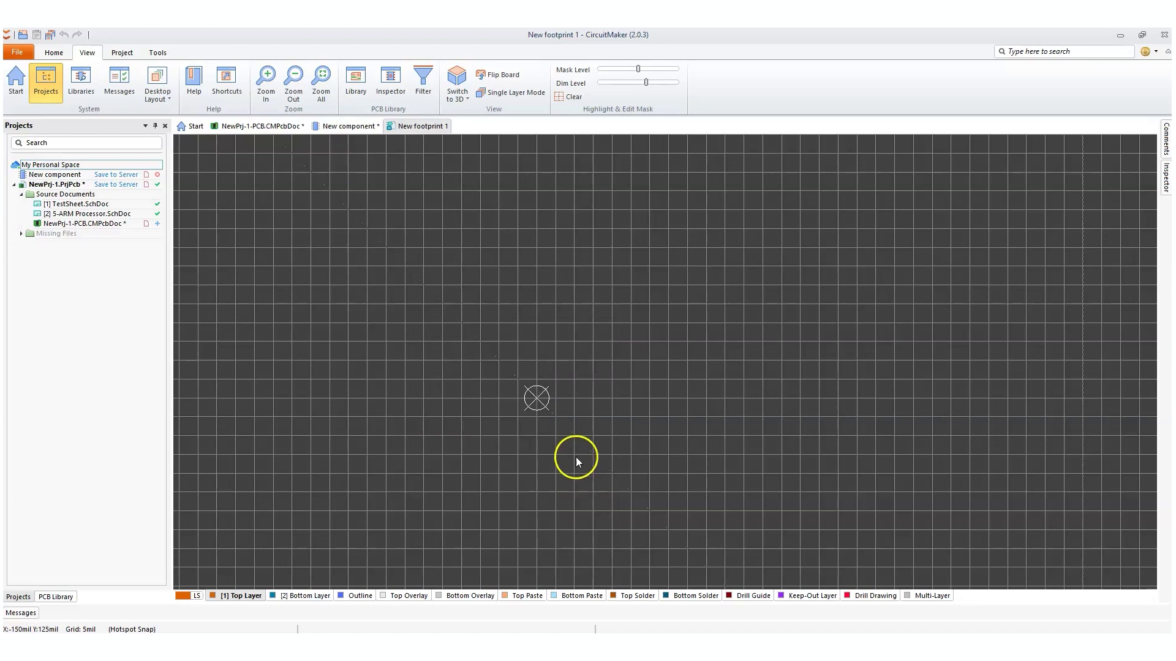
click(537, 399)
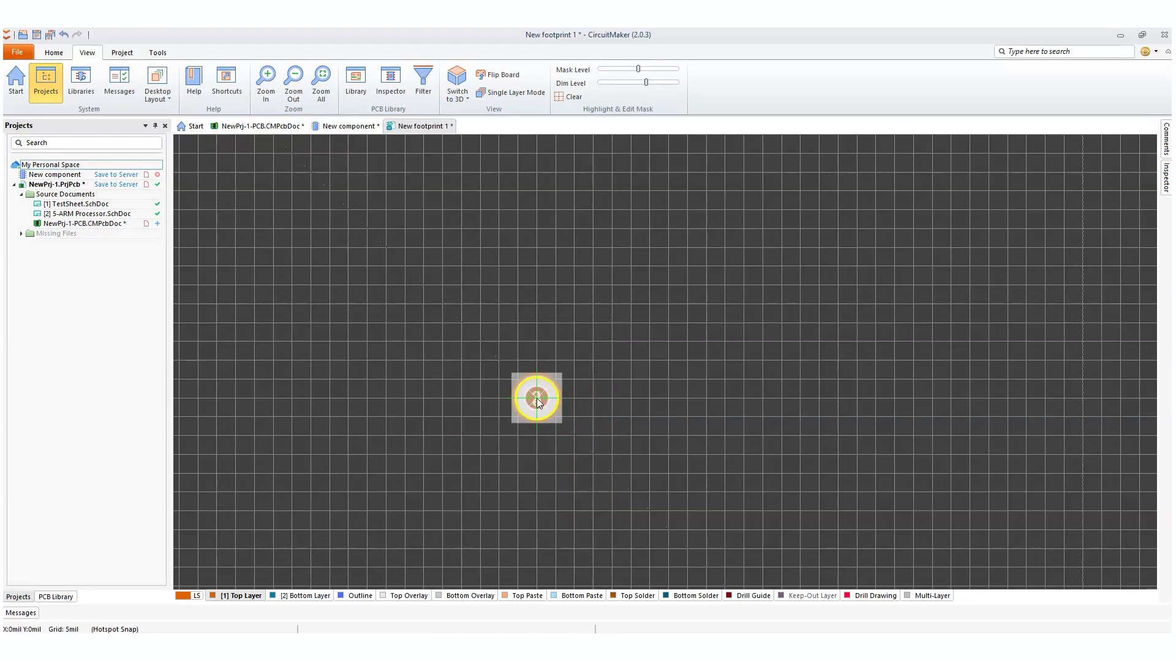
key(Escape)
double_click(548, 402)
text(1)
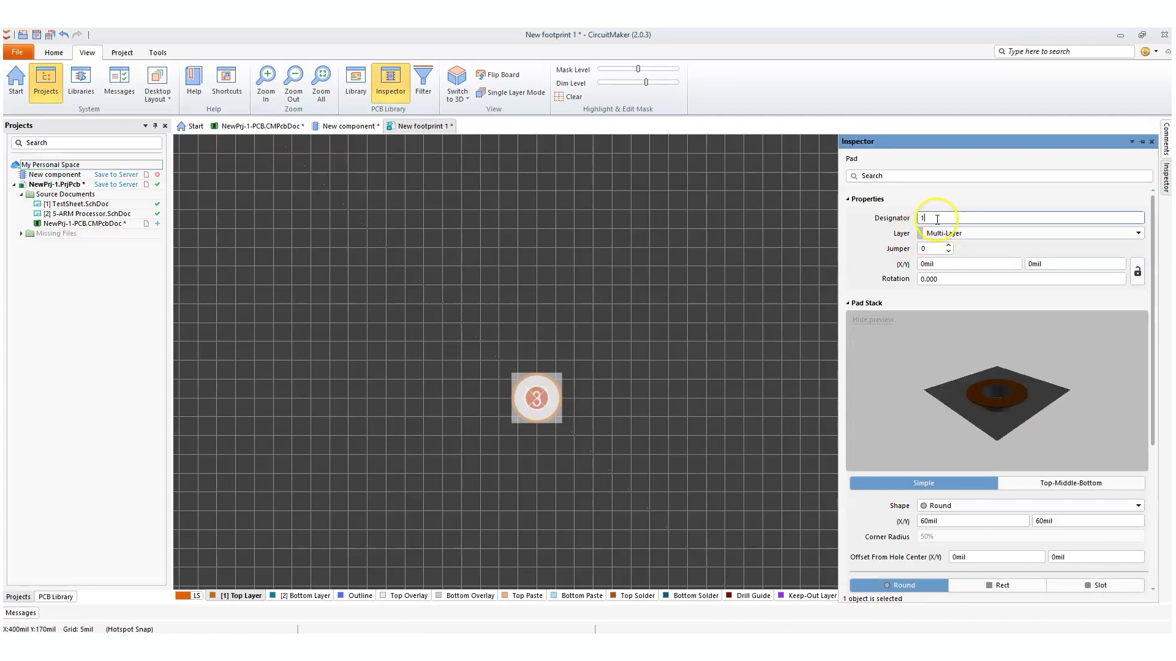
key(Return)
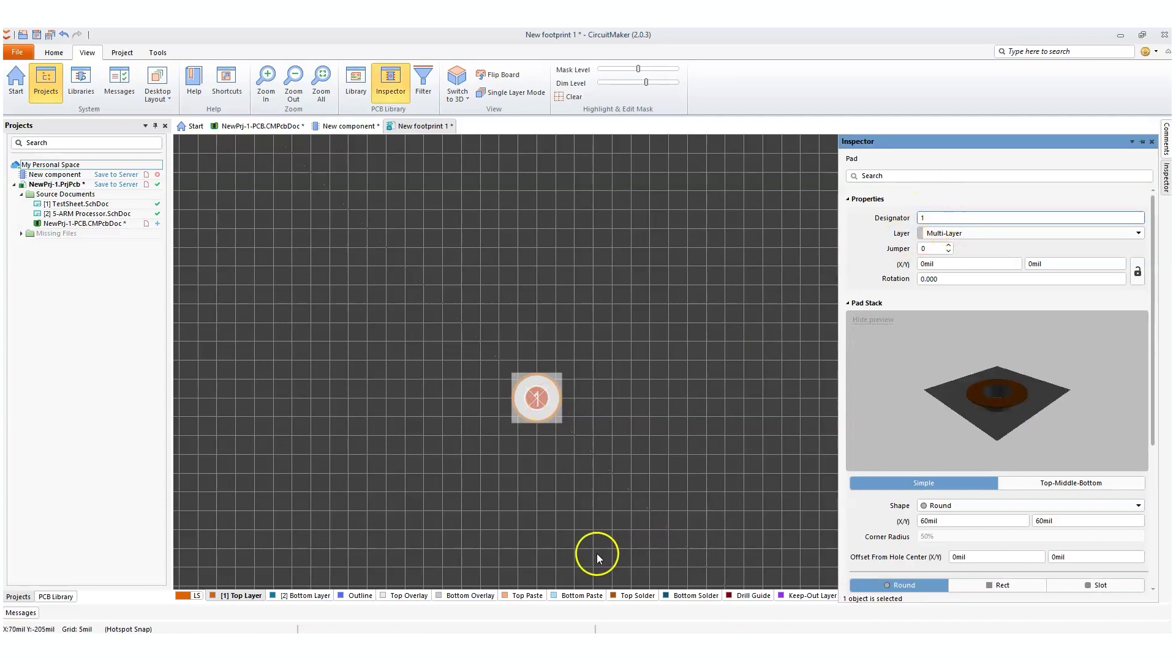
key(alt+Tab)
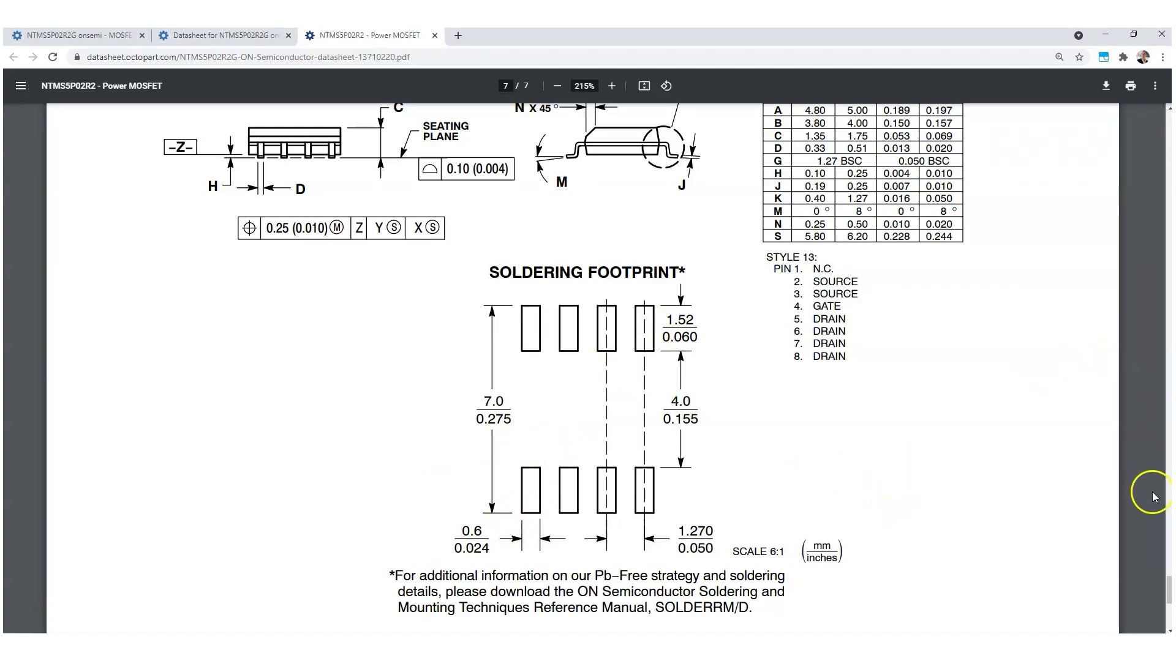
Recheck the datasheet's page 1 package and pin assignment, then return to the footprint page.
mouse_move(1167, 585)
mouse_down()
mouse_move(1148, 337)
mouse_move(1157, 144)
mouse_up()
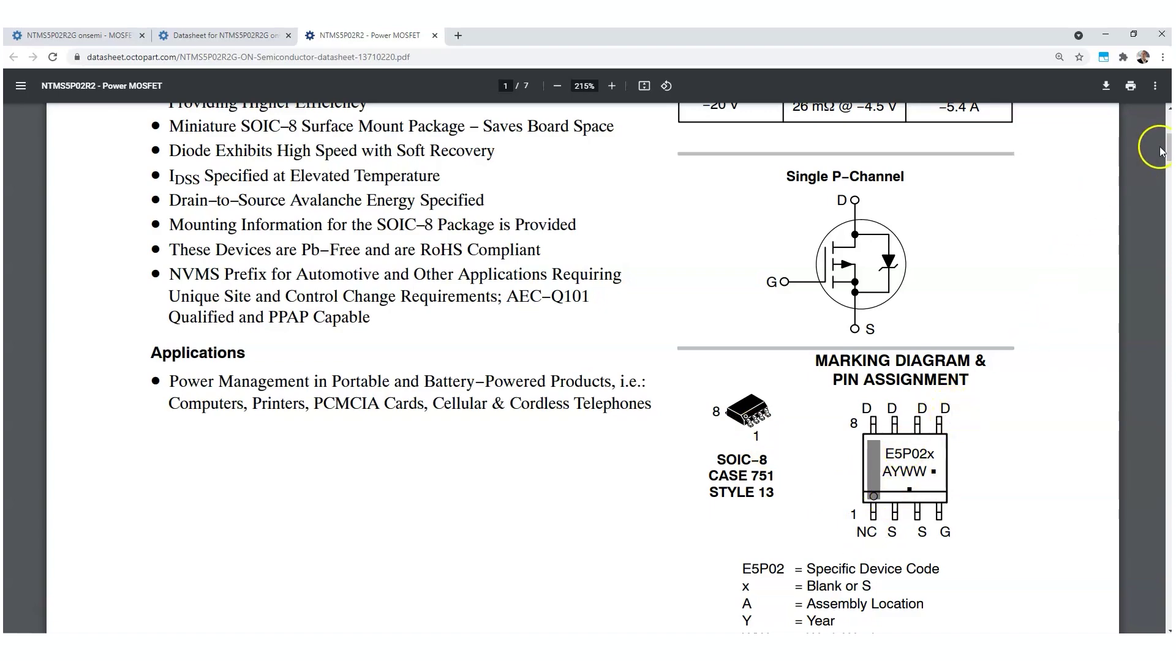
drag(1167, 147, 1165, 588)
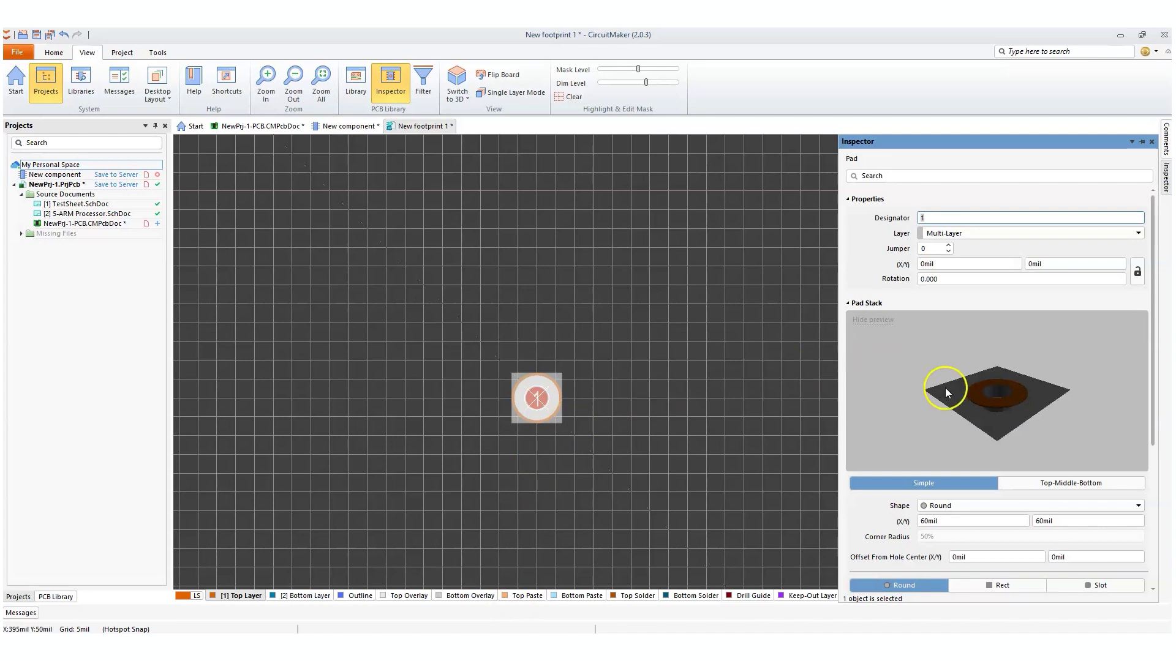
Set pad 1's hole size to 0 mil, keeping the hole shape round.
scroll(991, 347, down, 2)
scroll(990, 345, down, 2)
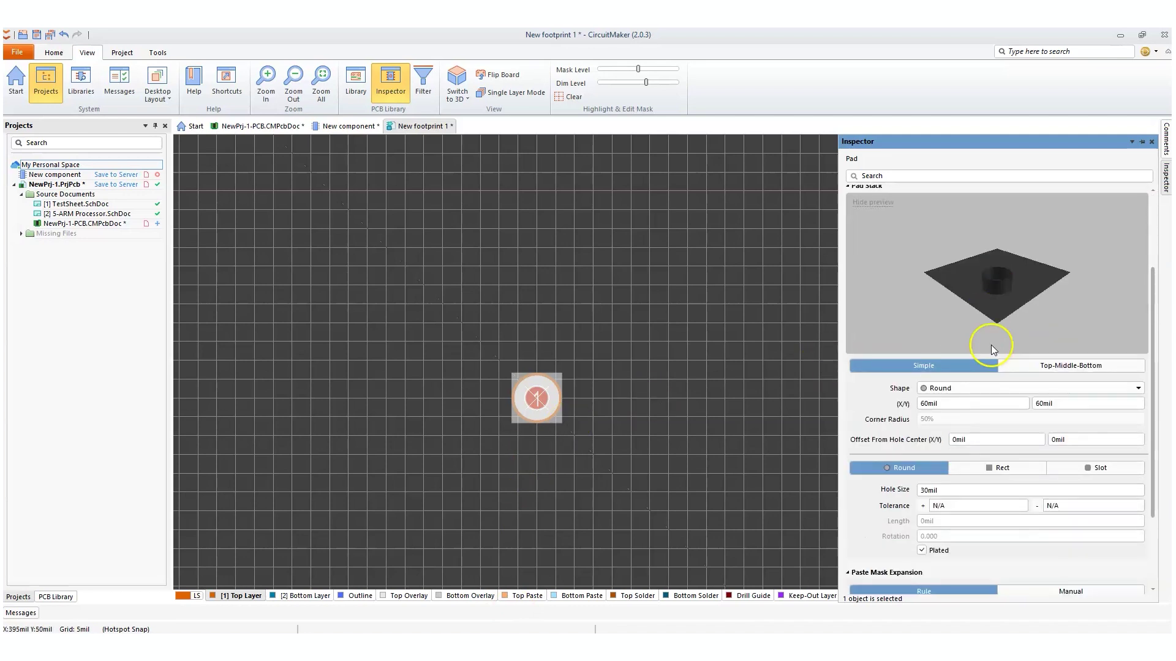
scroll(991, 344, down, 1)
scroll(992, 348, down, 2)
scroll(992, 348, up, 1)
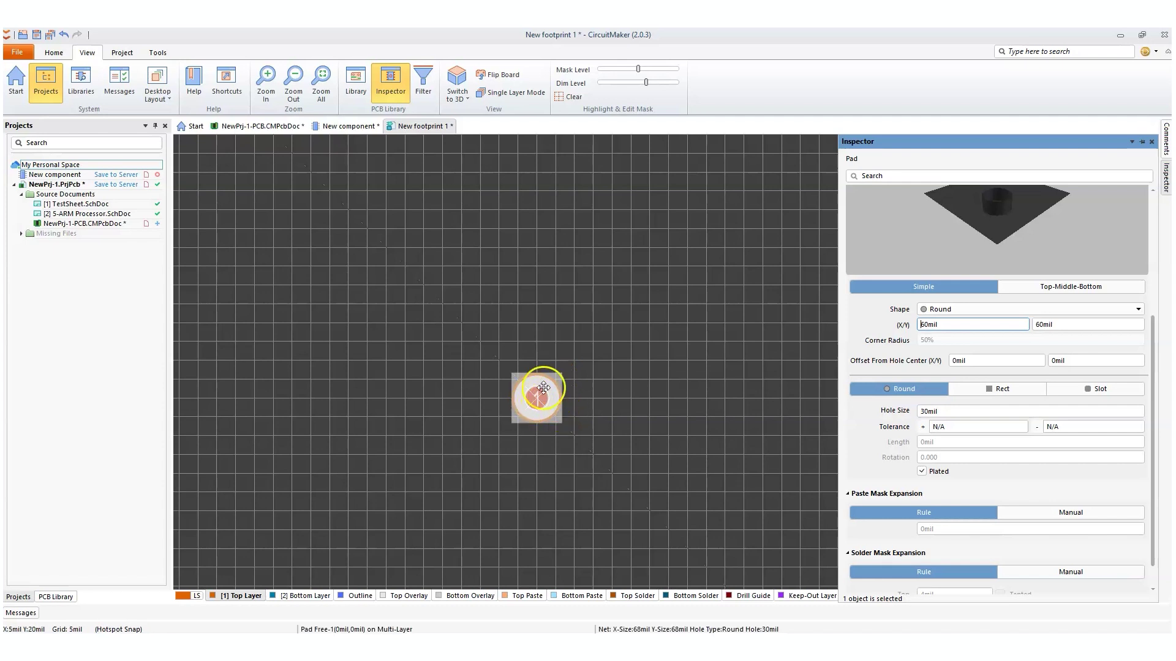
double_click(955, 411)
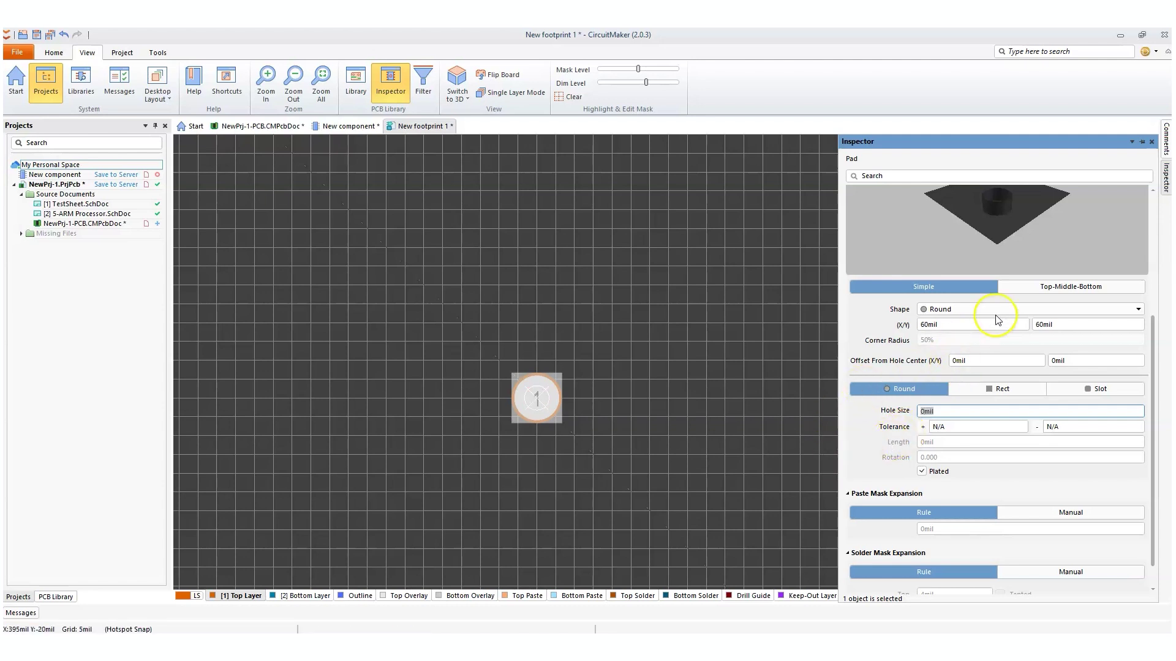
click(1004, 389)
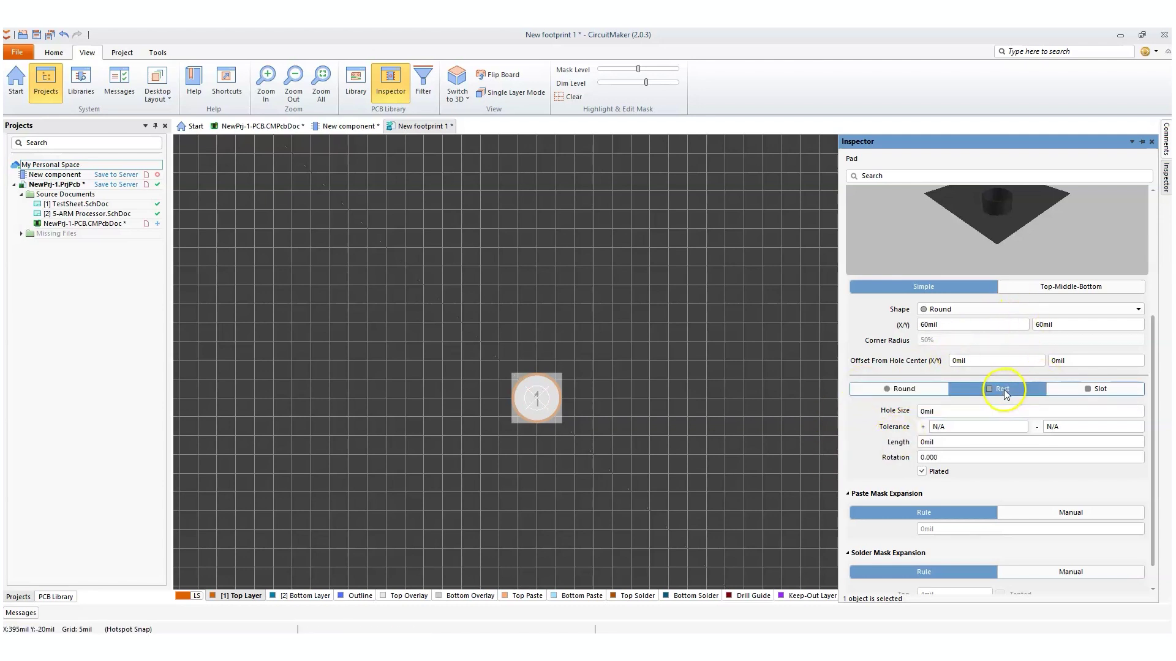
click(933, 389)
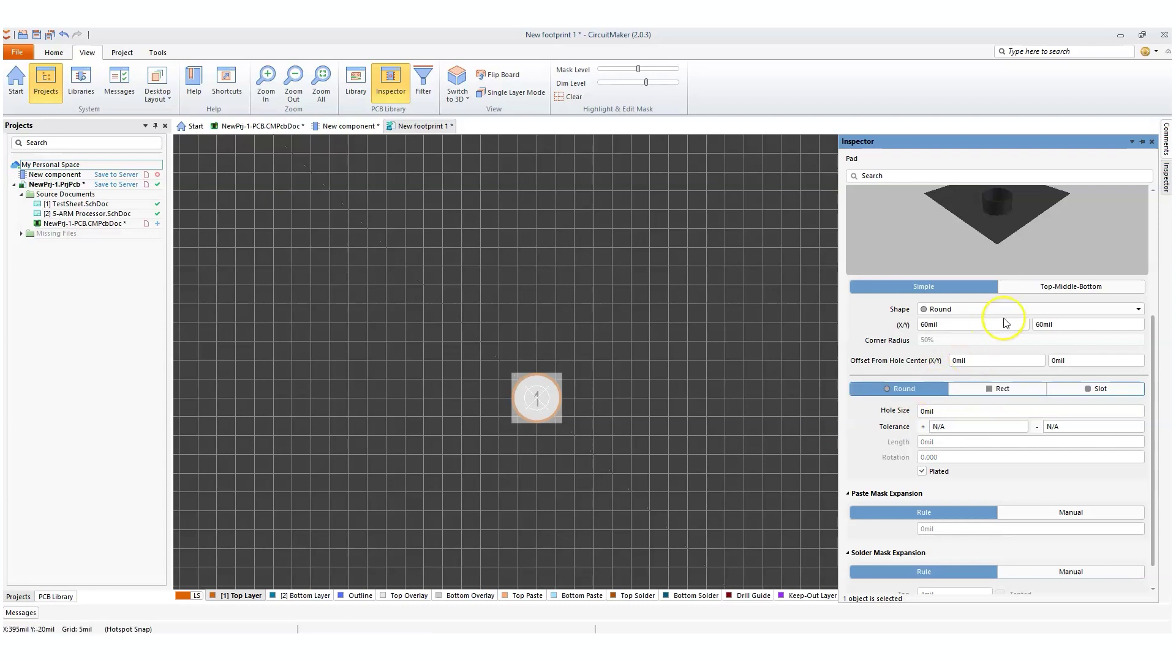
Make pad 1 rectangular and 24 mil wide, then close the Inspector.
click(1004, 311)
click(984, 334)
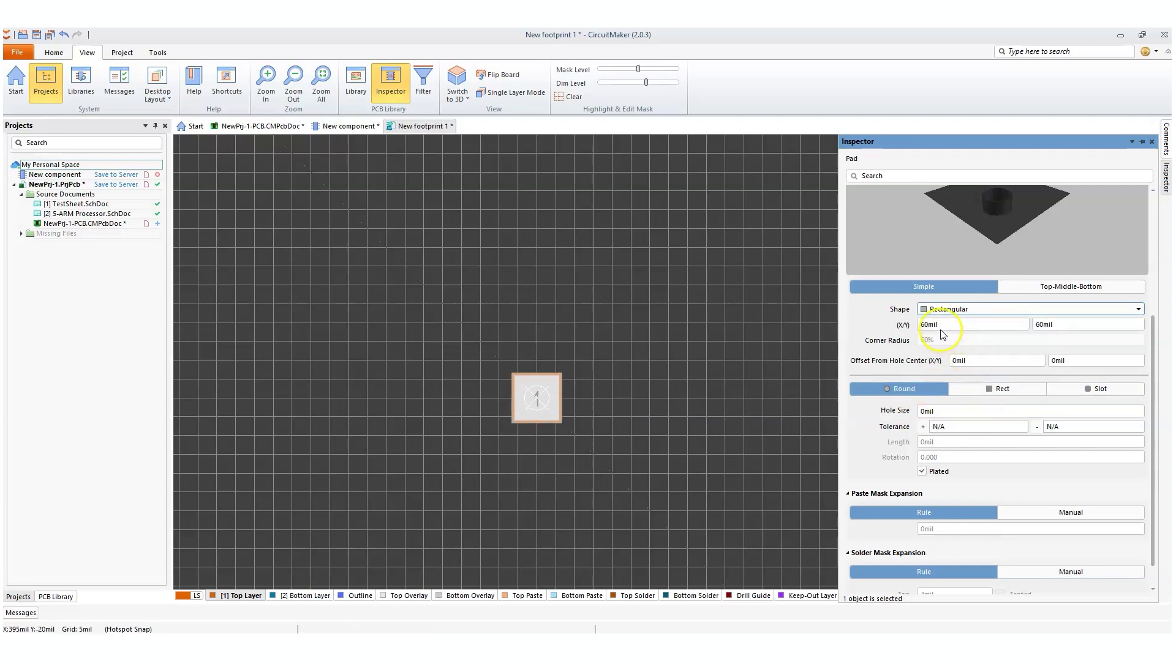
click(929, 325)
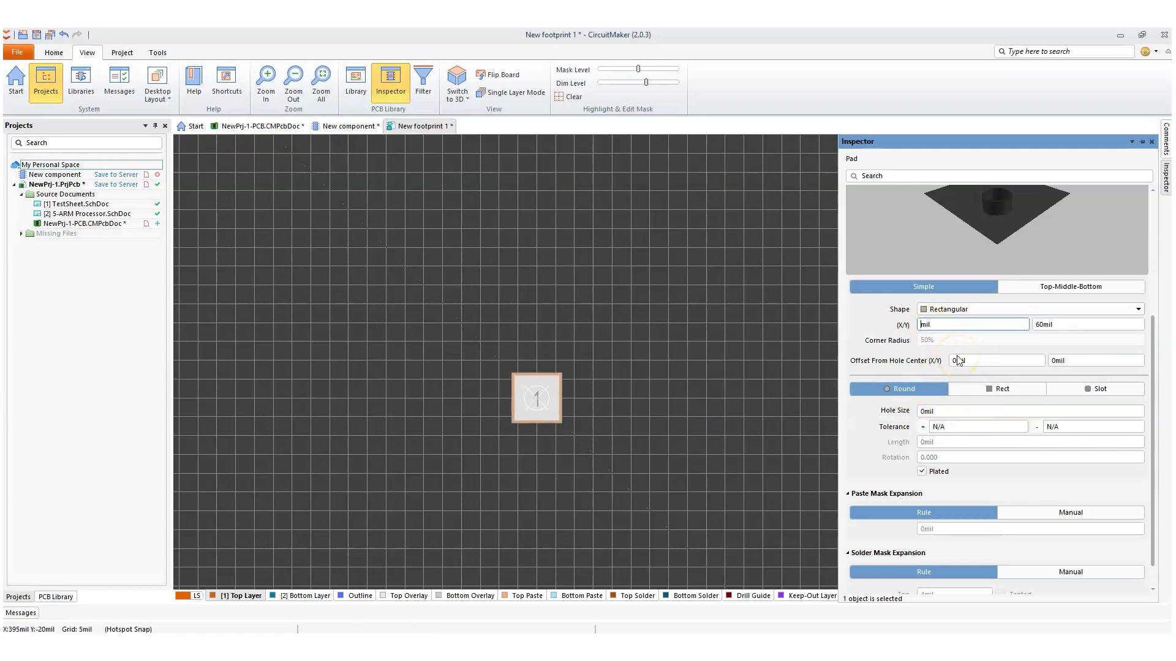
text(24)
key(Return)
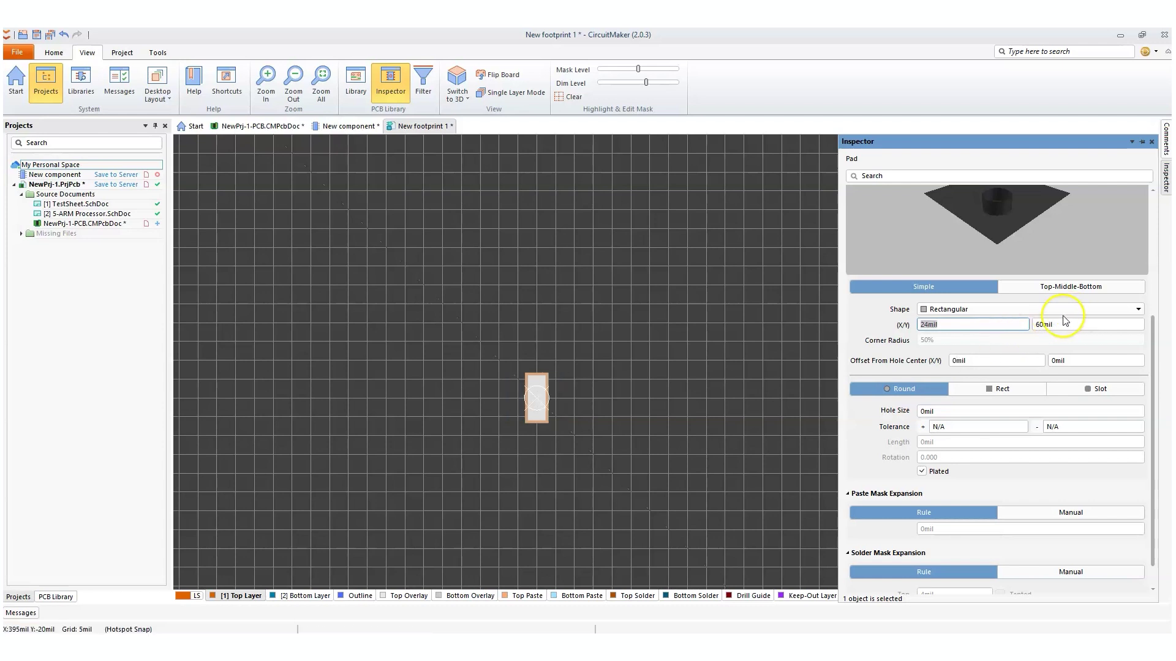
click(594, 401)
key(F11)
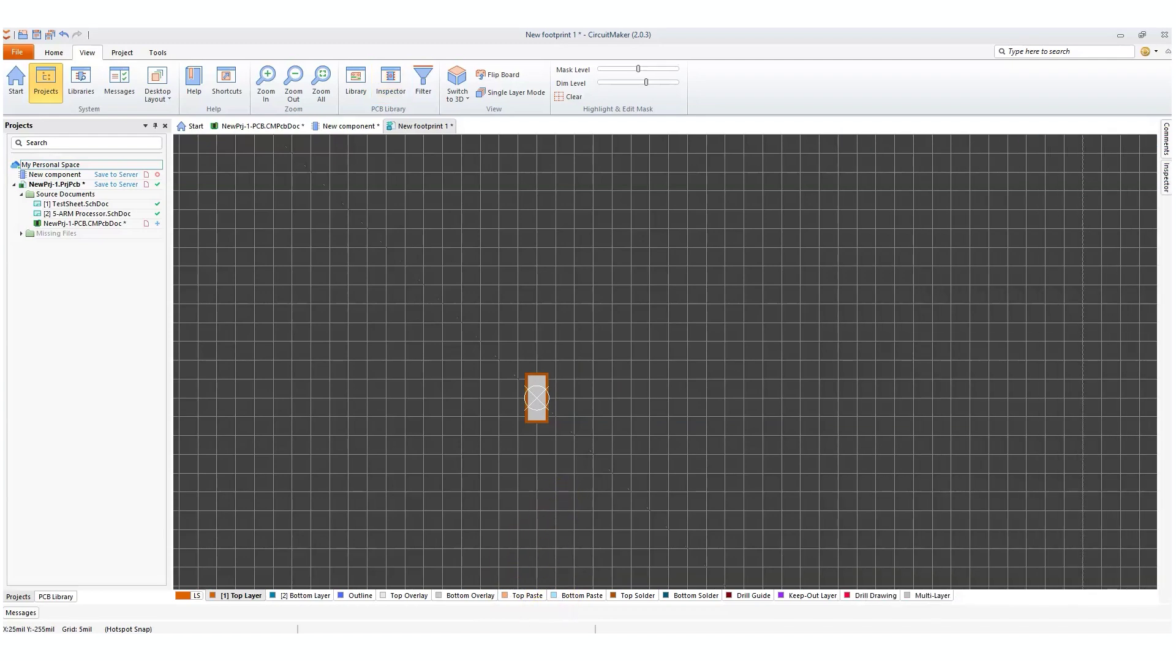
key(alt+Tab)
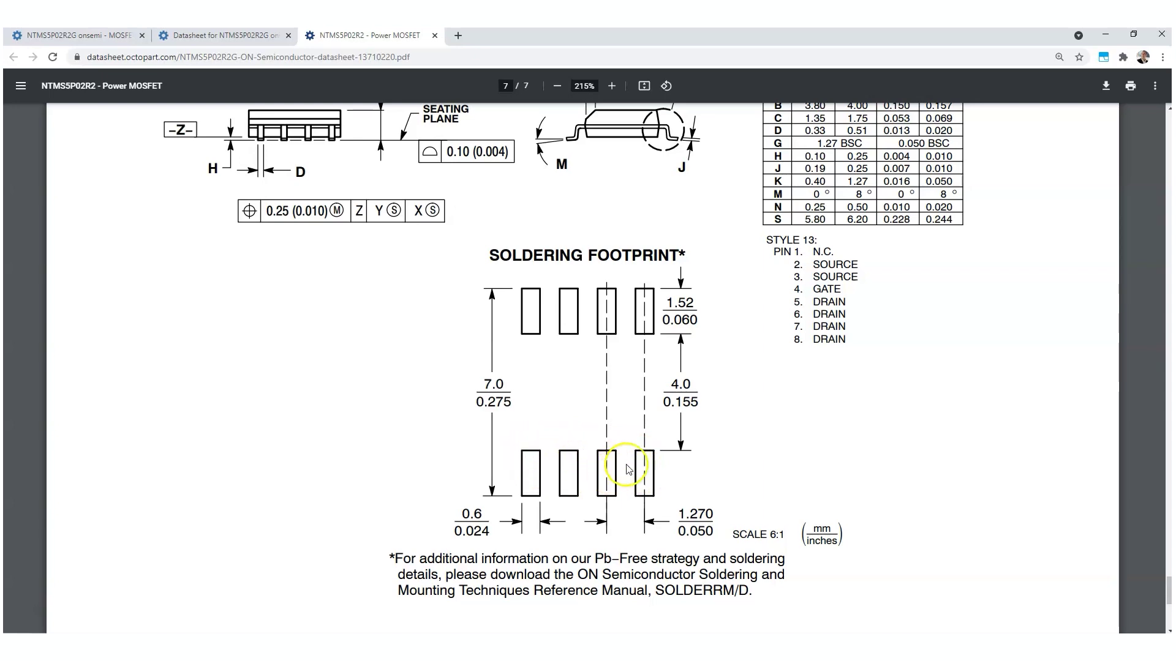
Compare pad 1 against the datasheet's soldering footprint dimensions, ending in the footprint editor.
key(alt+Tab)
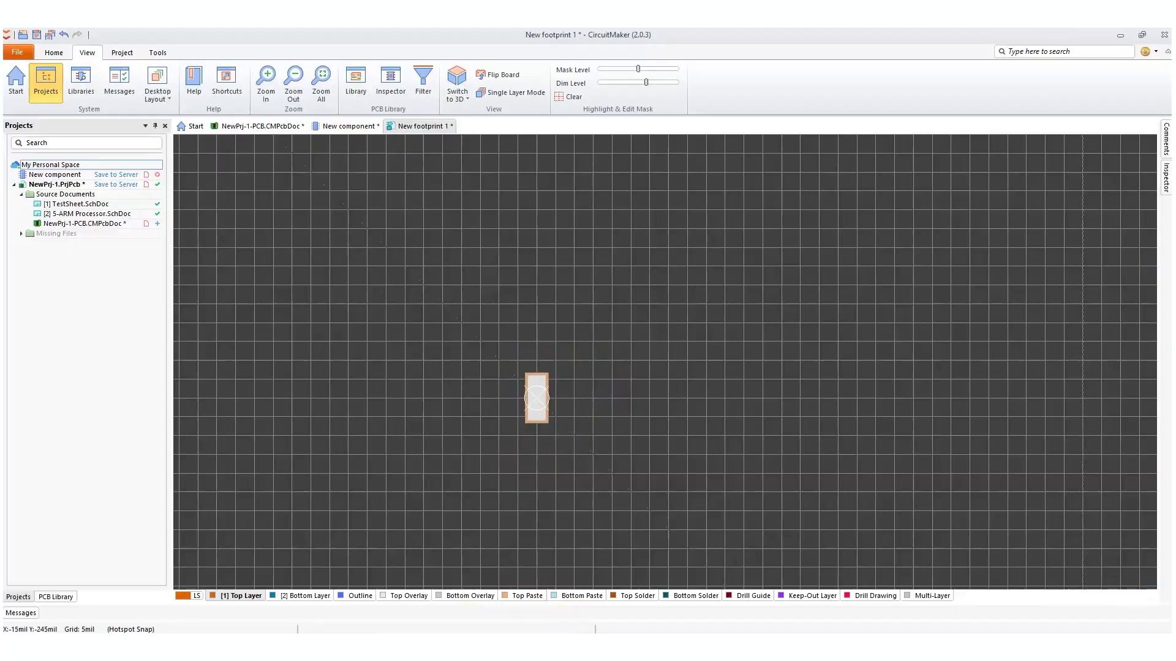
key(alt+Tab)
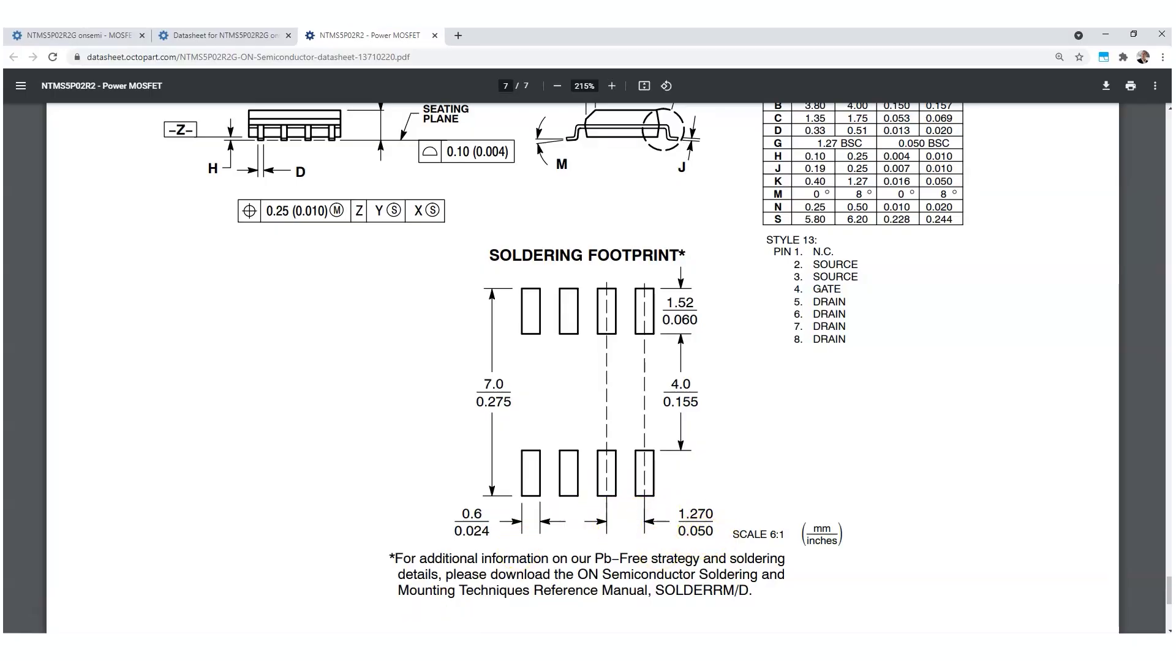
key(alt+Tab)
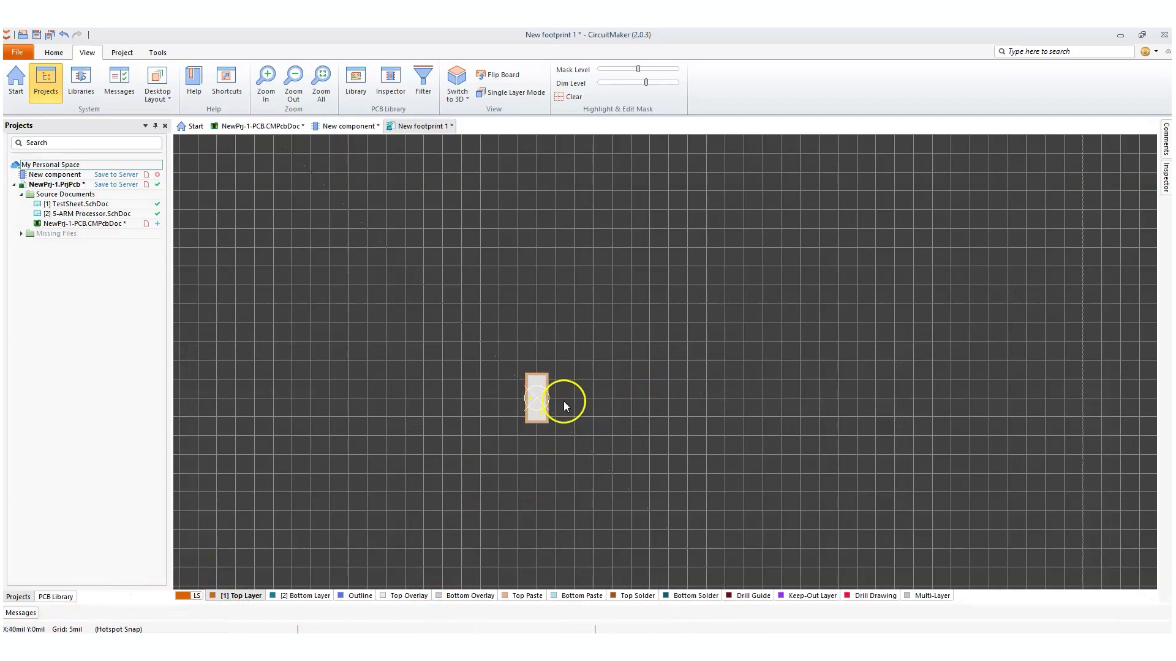
ctrl+scroll(566, 403, up, 3)
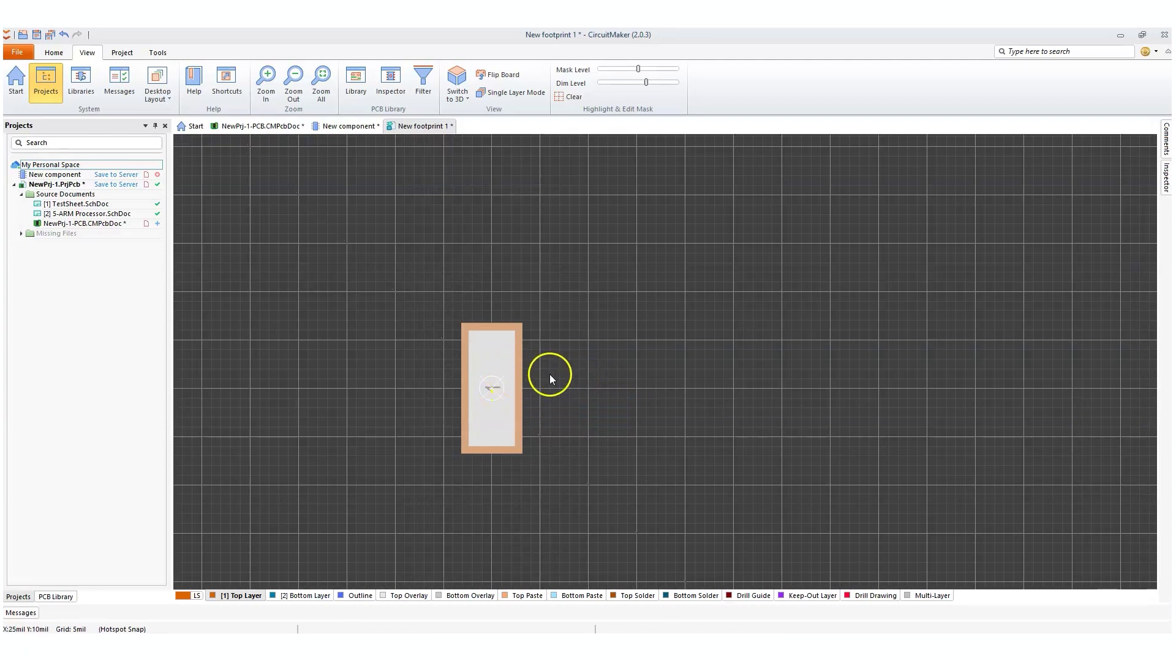
Copy pad 1 and paste a second pad 50 mil to its right.
scroll(551, 394, up, 2)
scroll(550, 393, down, 1)
scroll(550, 393, down, 1)
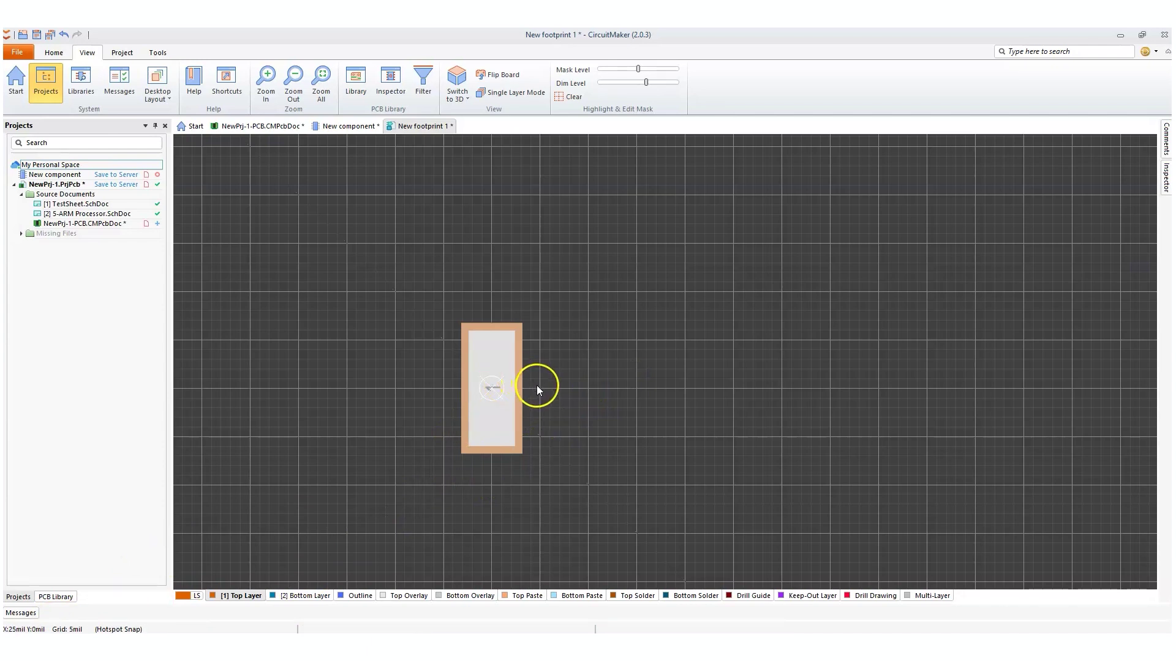
click(558, 387)
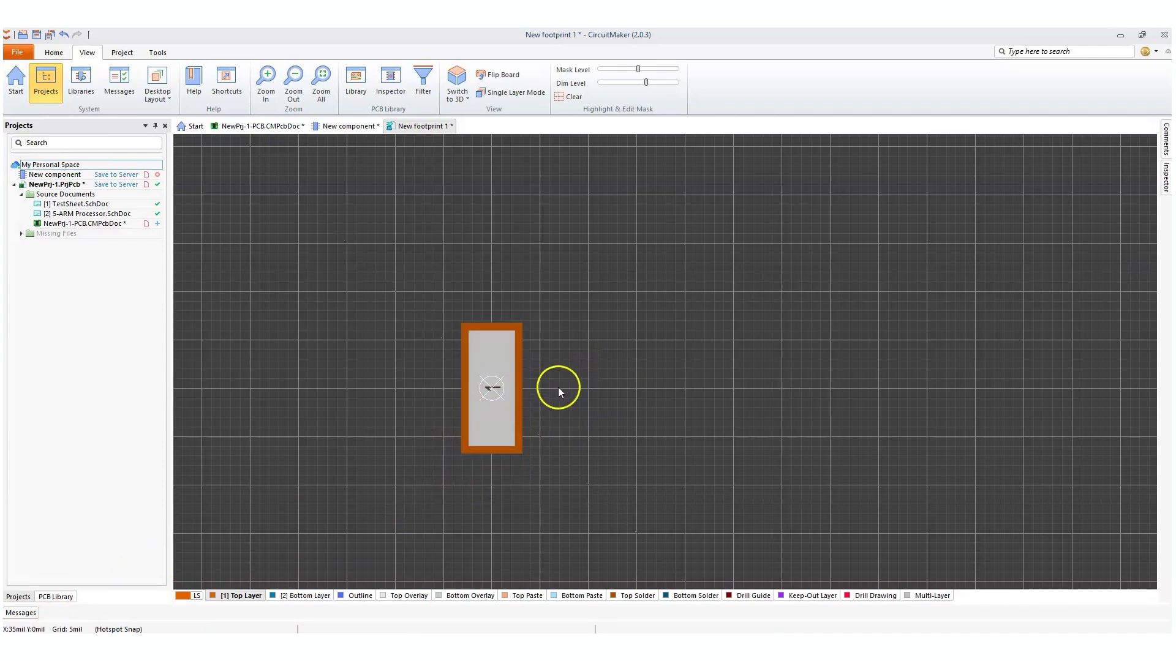
click(505, 388)
key(m)
key(s)
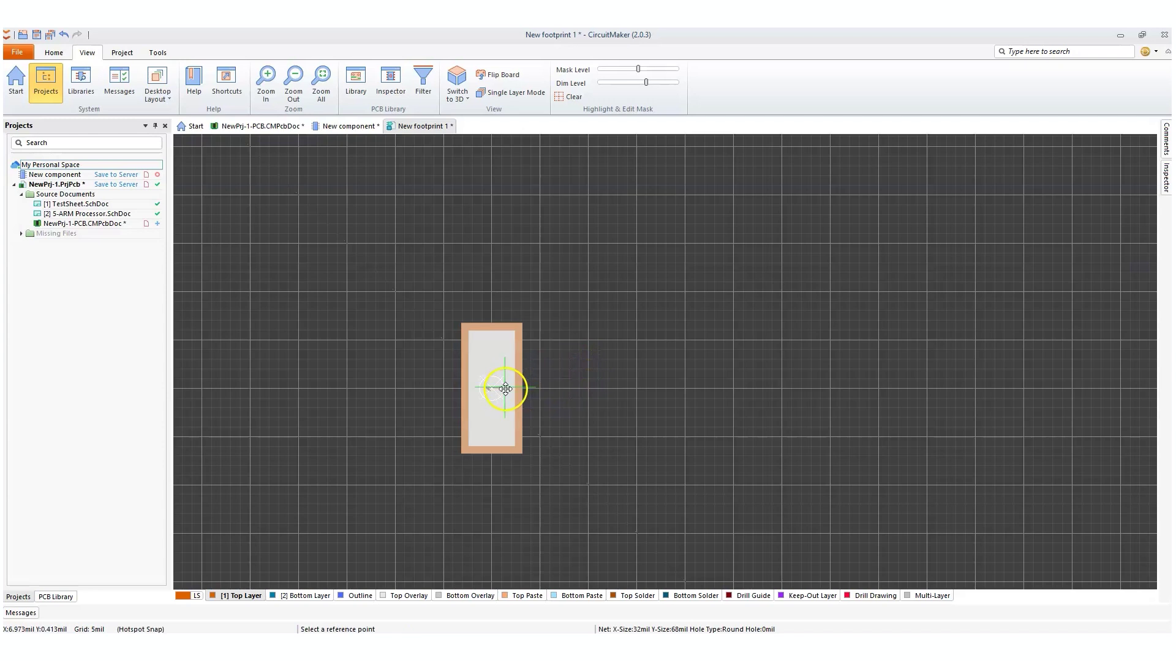
click(492, 388)
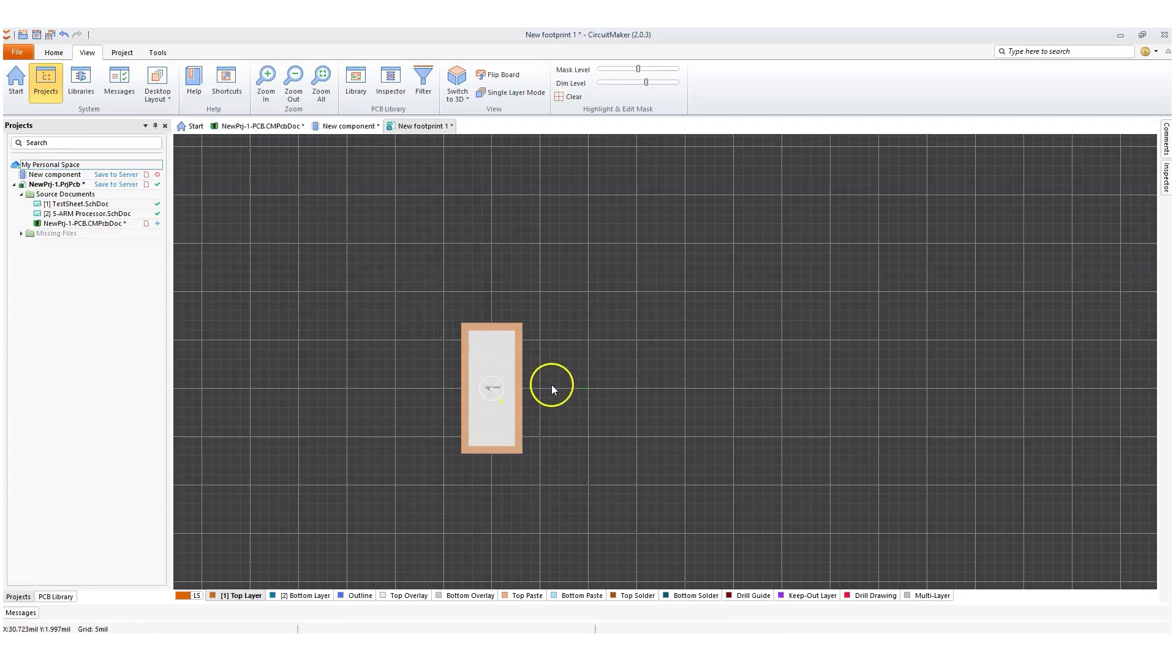
key(ctrl+v)
click(589, 390)
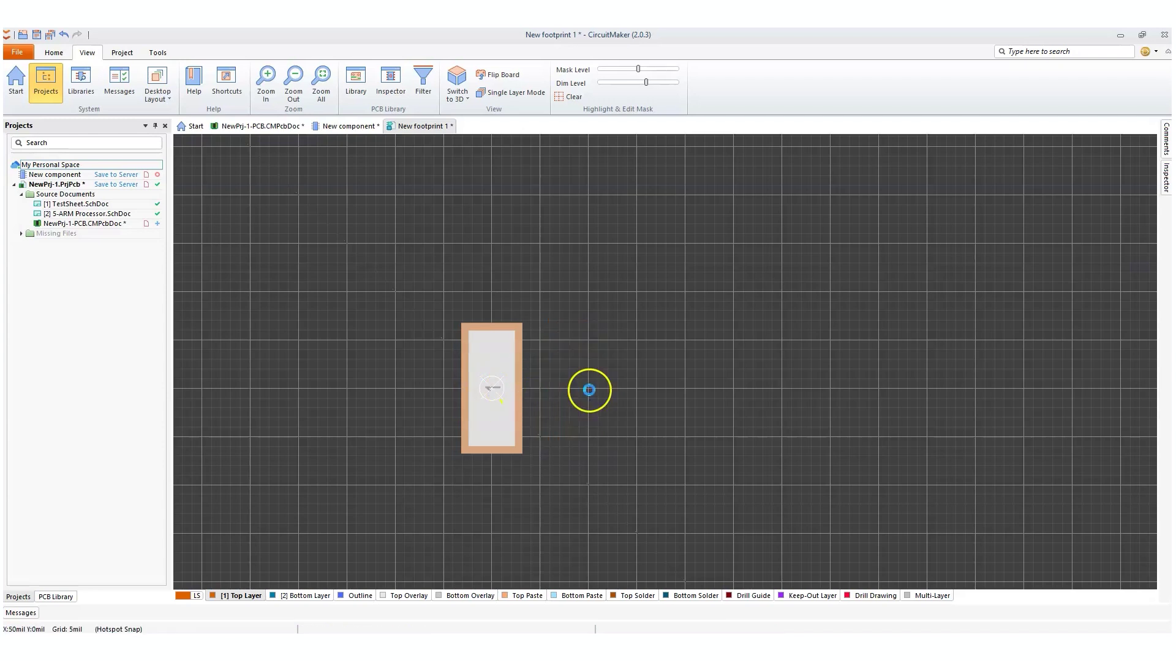
double_click(598, 388)
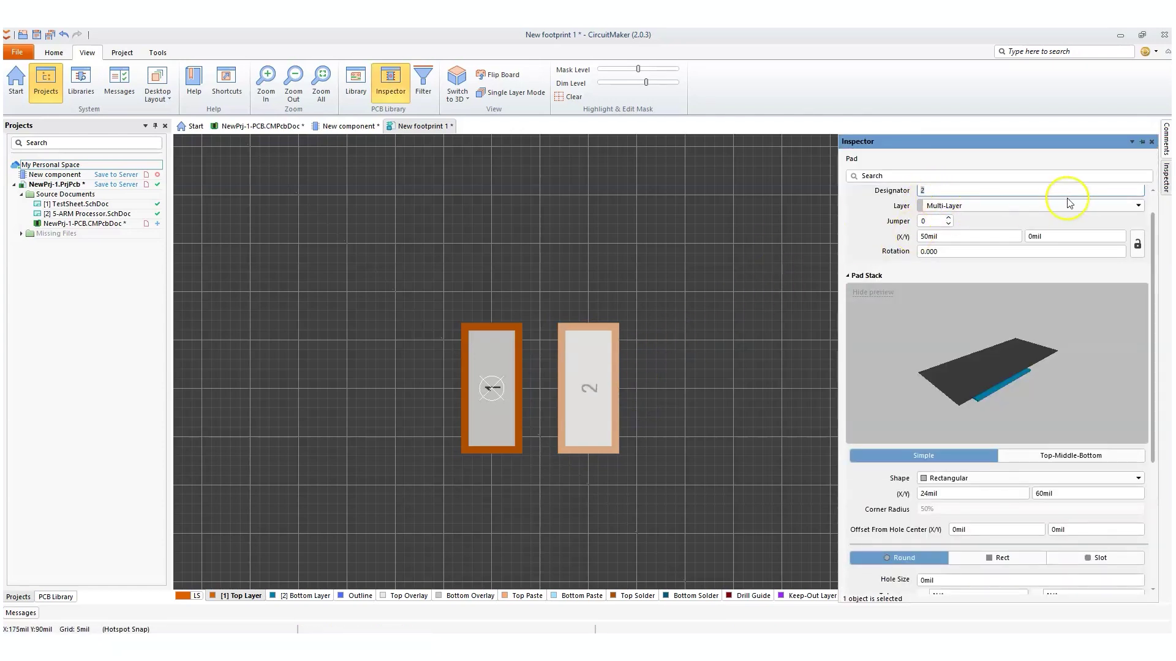
click(630, 288)
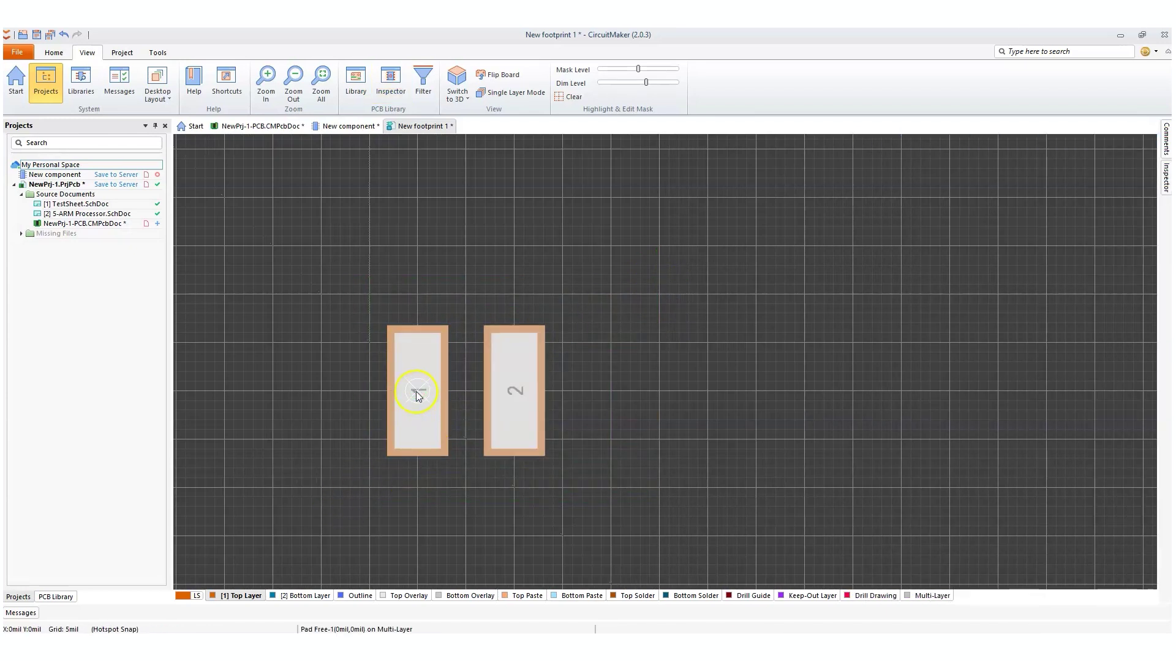
Paste the pad pair to the right and renumber the new pads 3 and 4.
key(ctrl+v)
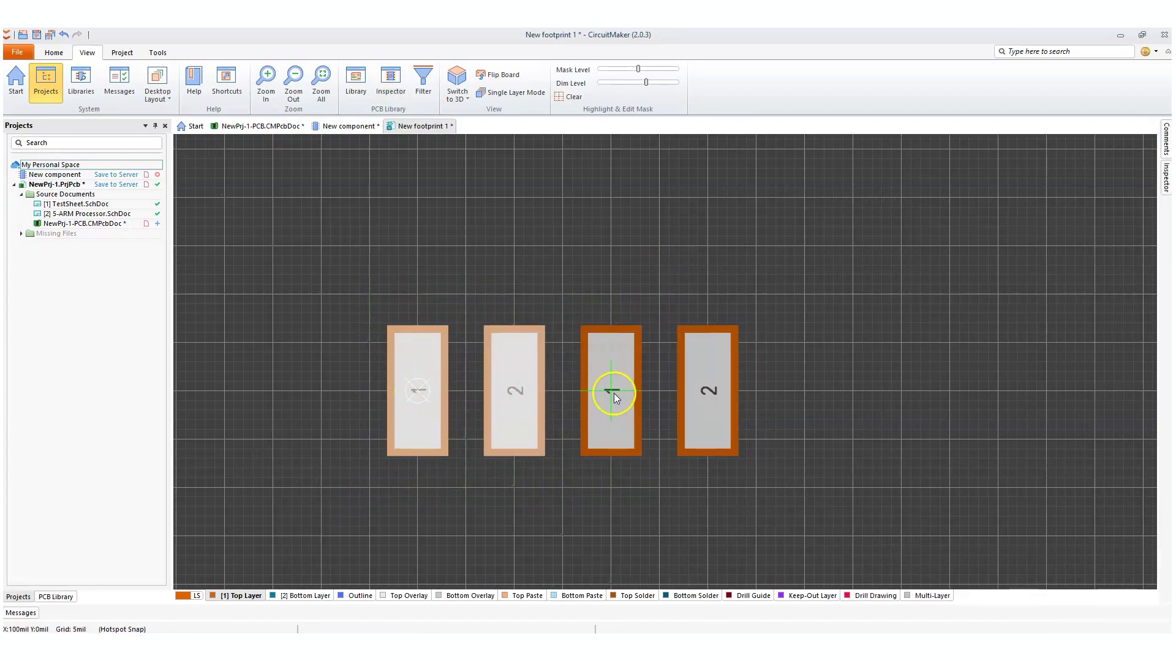
click(614, 392)
double_click(614, 391)
text(3)
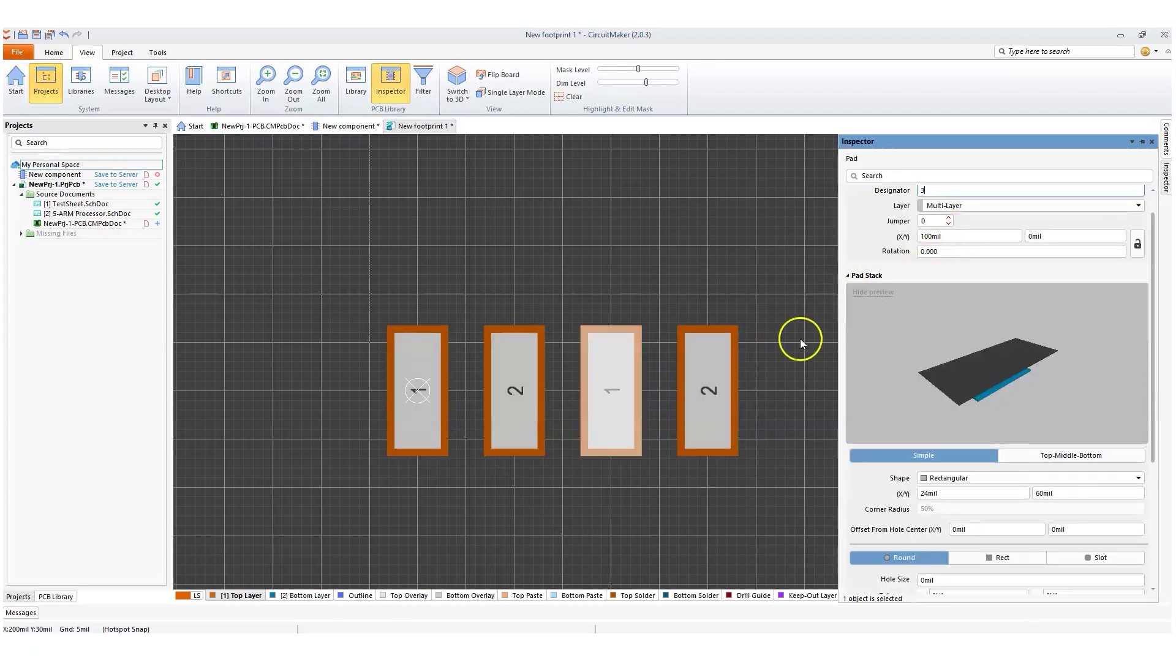
click(725, 376)
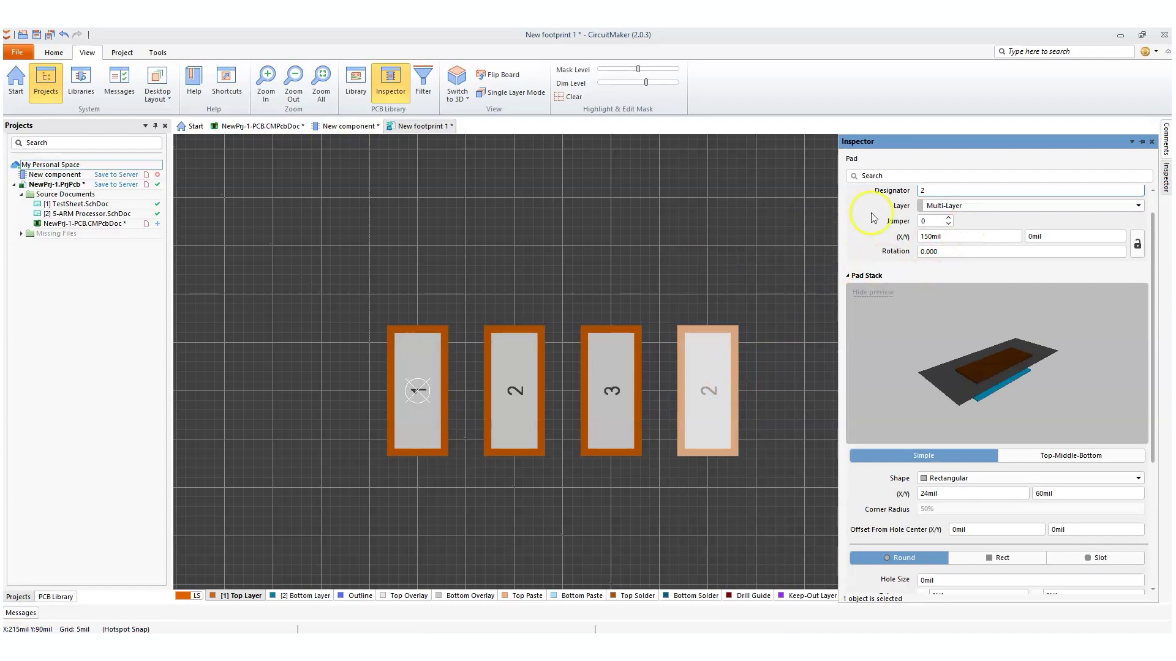
text(4)
click(661, 307)
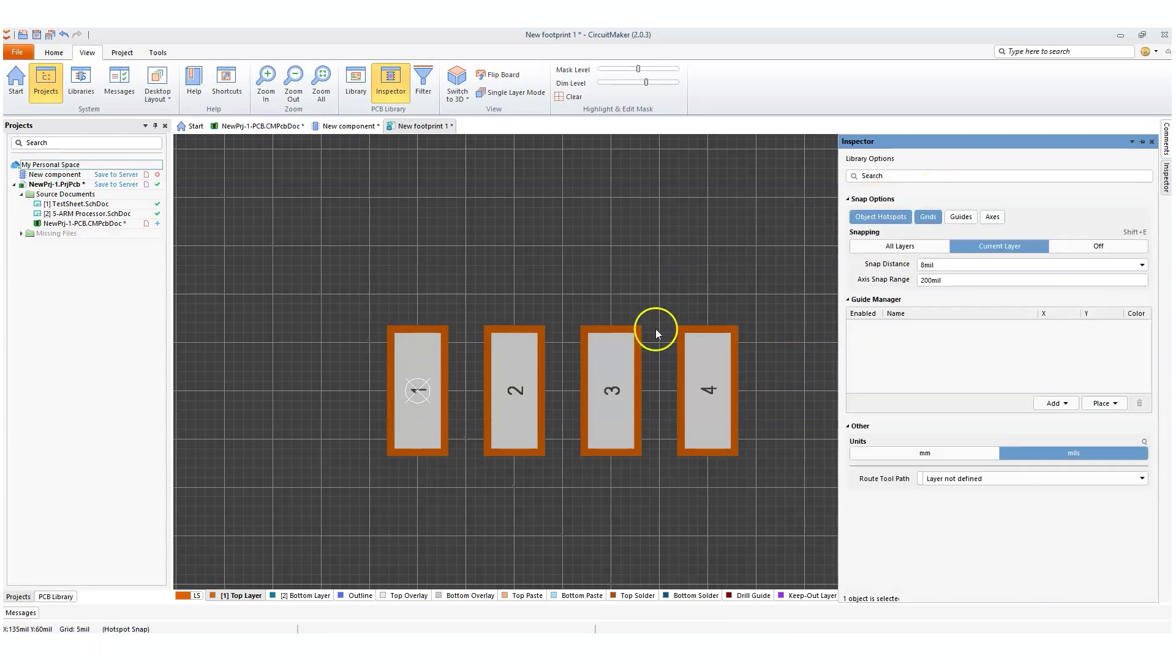
scroll(586, 321, down, 2)
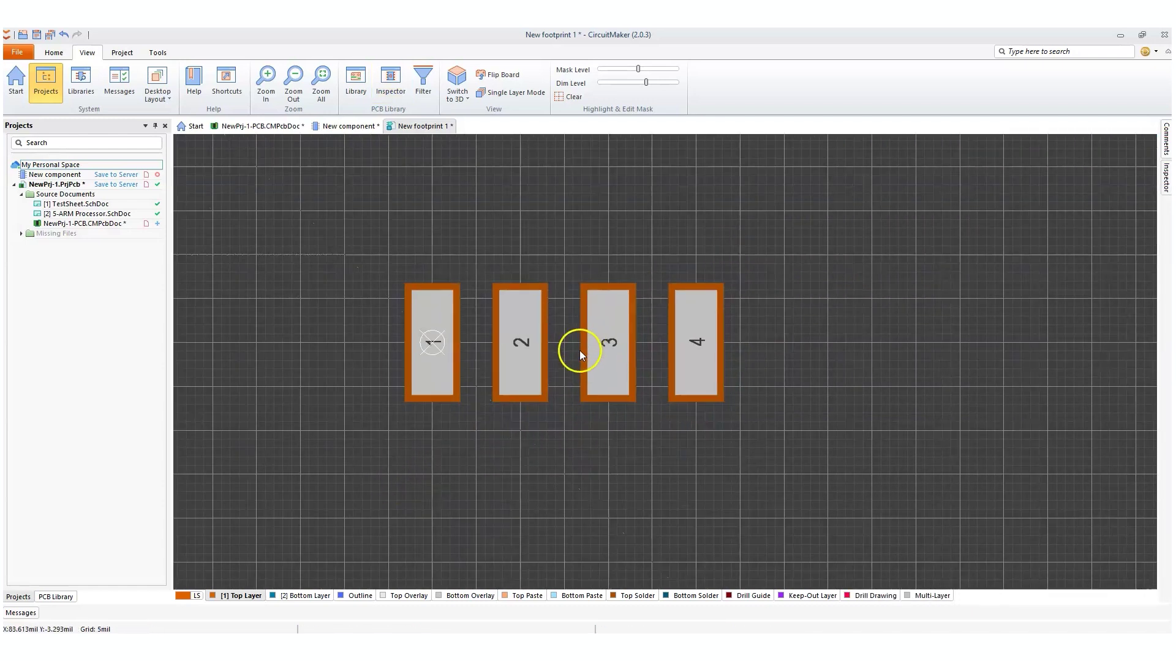
Recentre the view on the four-pad footprint and bring up the Home ribbon commands.
ctrl+scroll(579, 350, down, 2)
scroll(556, 359, down, 1)
scroll(551, 365, up, 3)
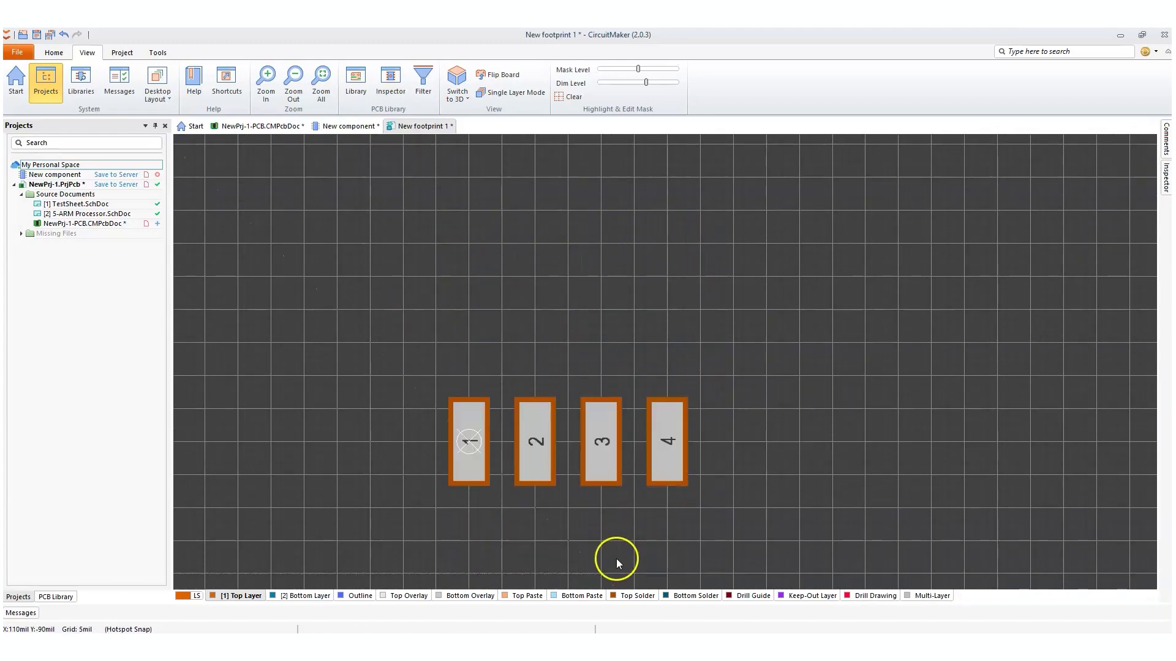
right_drag(384, 533, 436, 468)
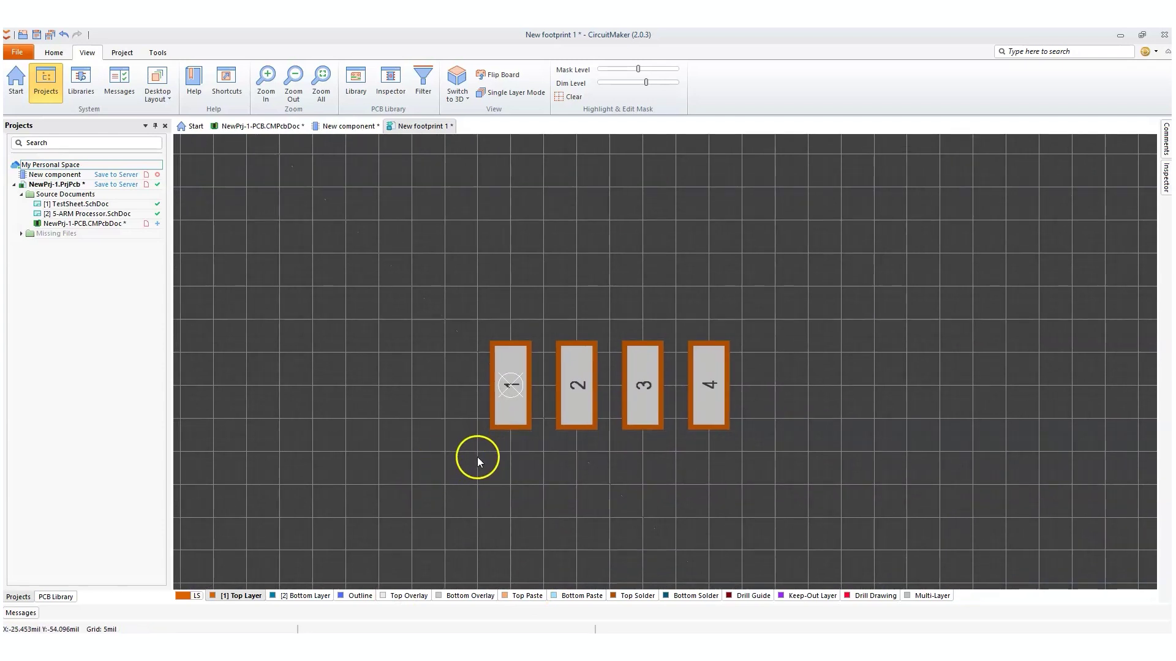
ctrl+scroll(477, 457, up, 1)
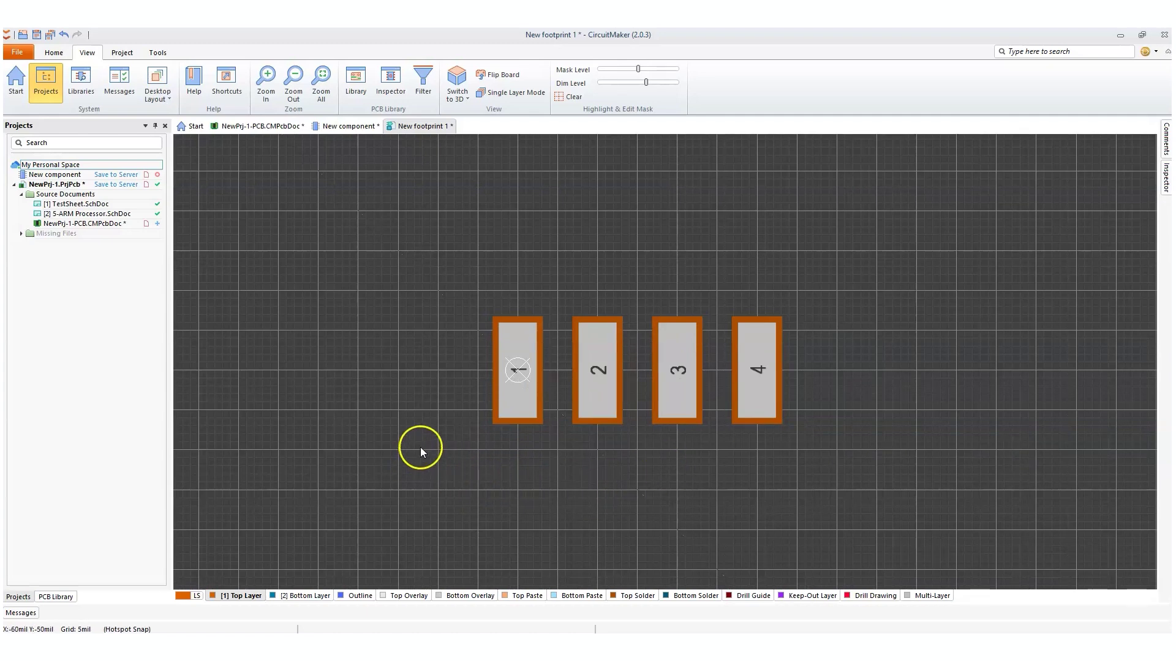
ctrl+scroll(420, 447, down, 1)
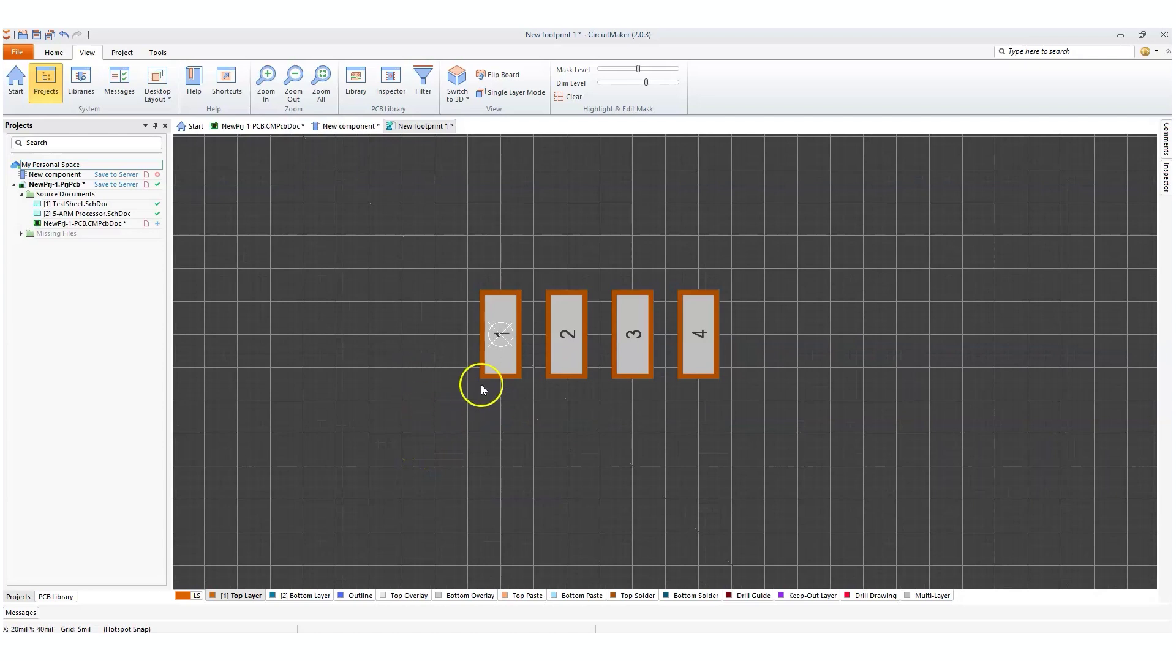
click(54, 53)
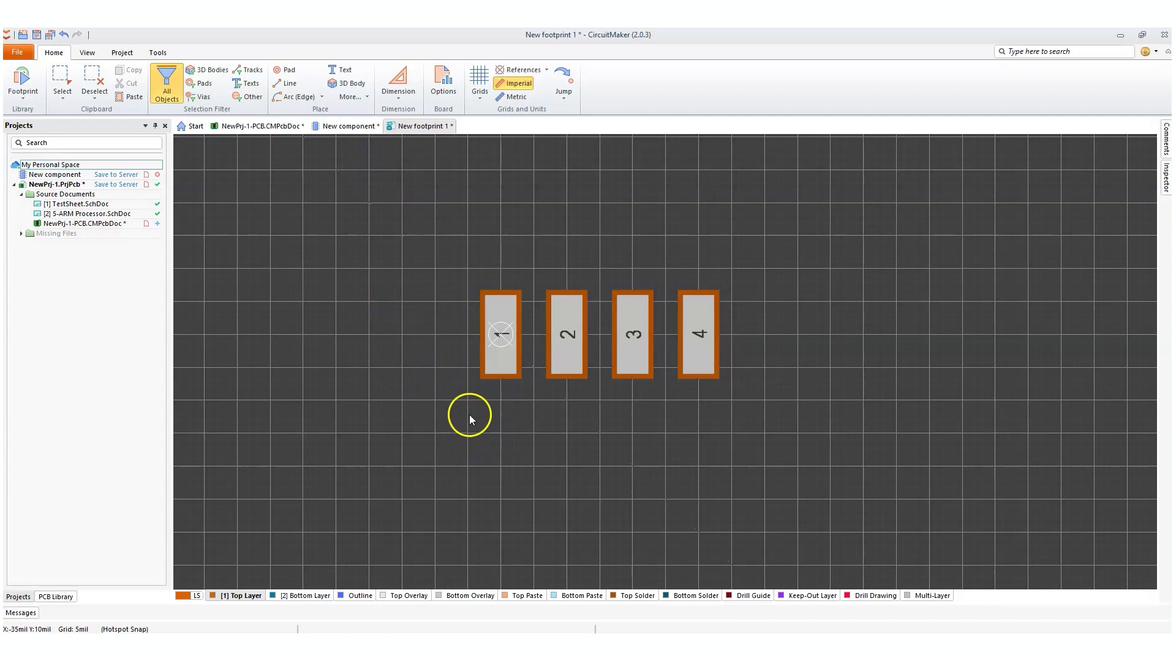
Draw a small full circle on the top layer below-left of pad 1, nudged slightly up-left.
click(365, 98)
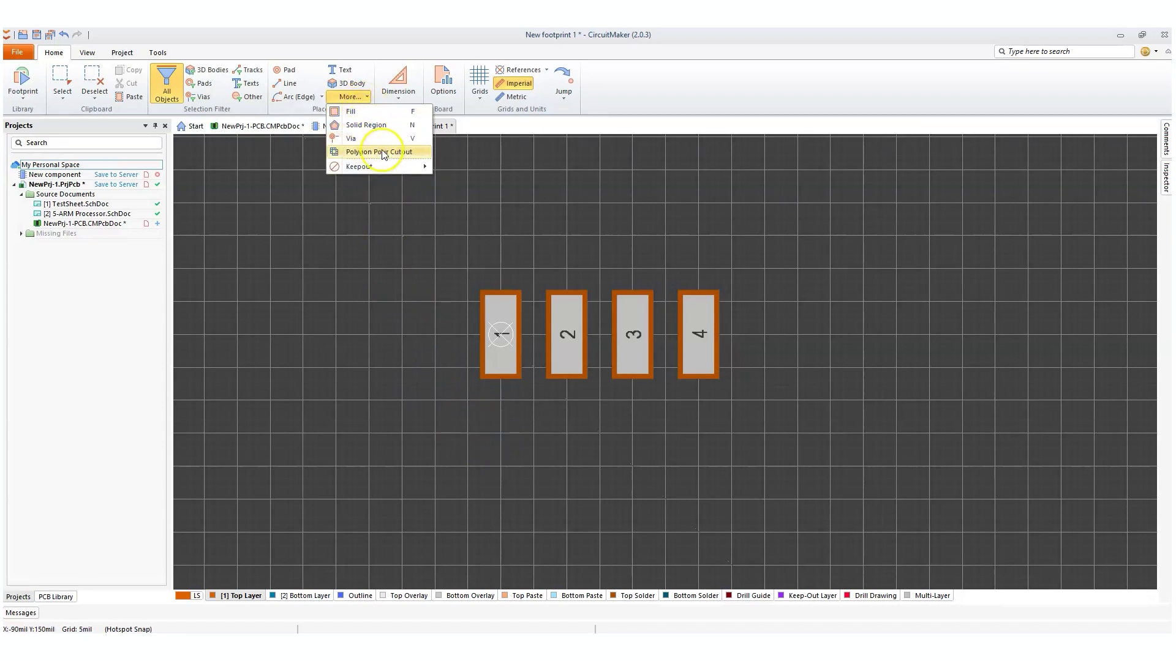
right_click(312, 266)
mouse_move(342, 287)
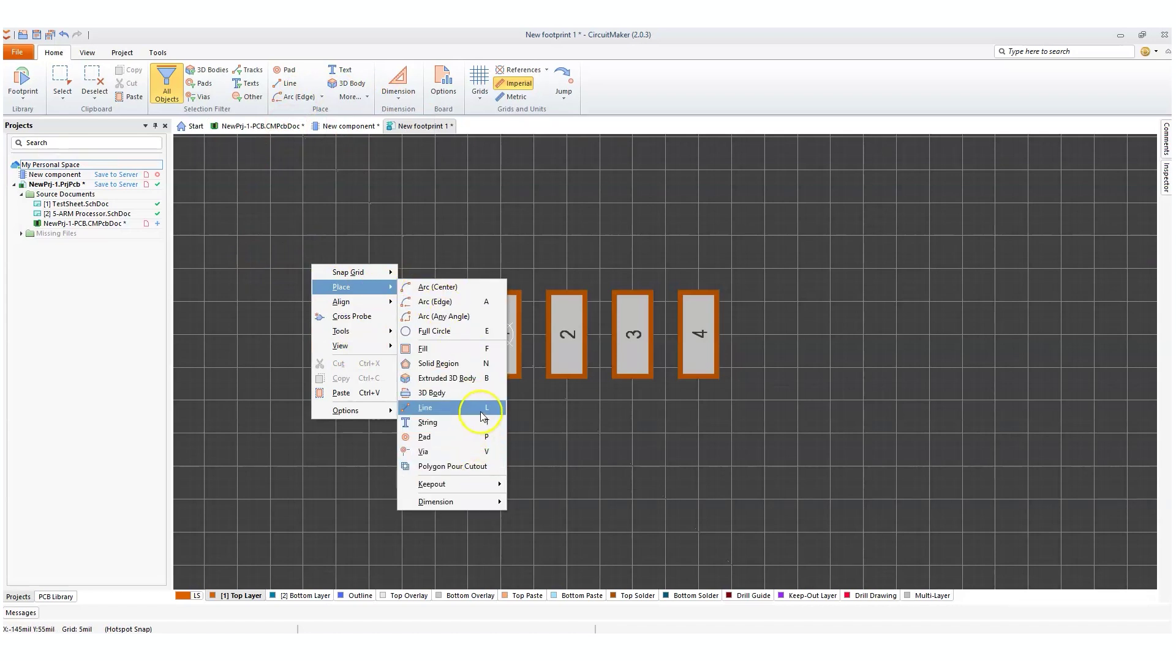
click(322, 100)
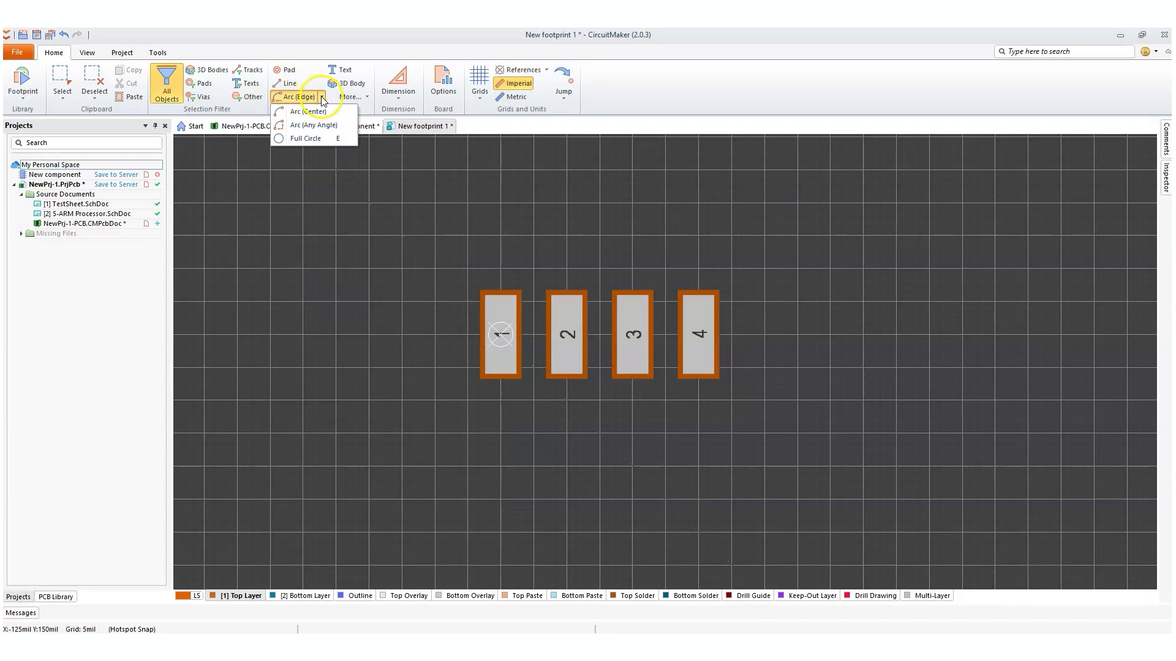
click(314, 137)
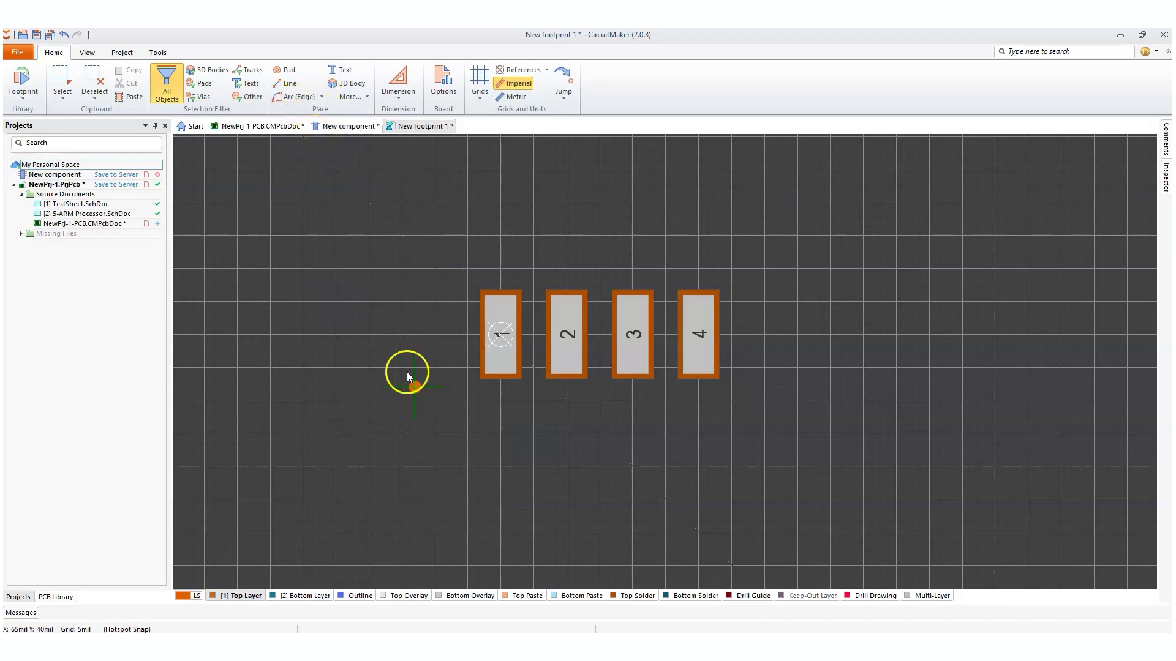
click(468, 402)
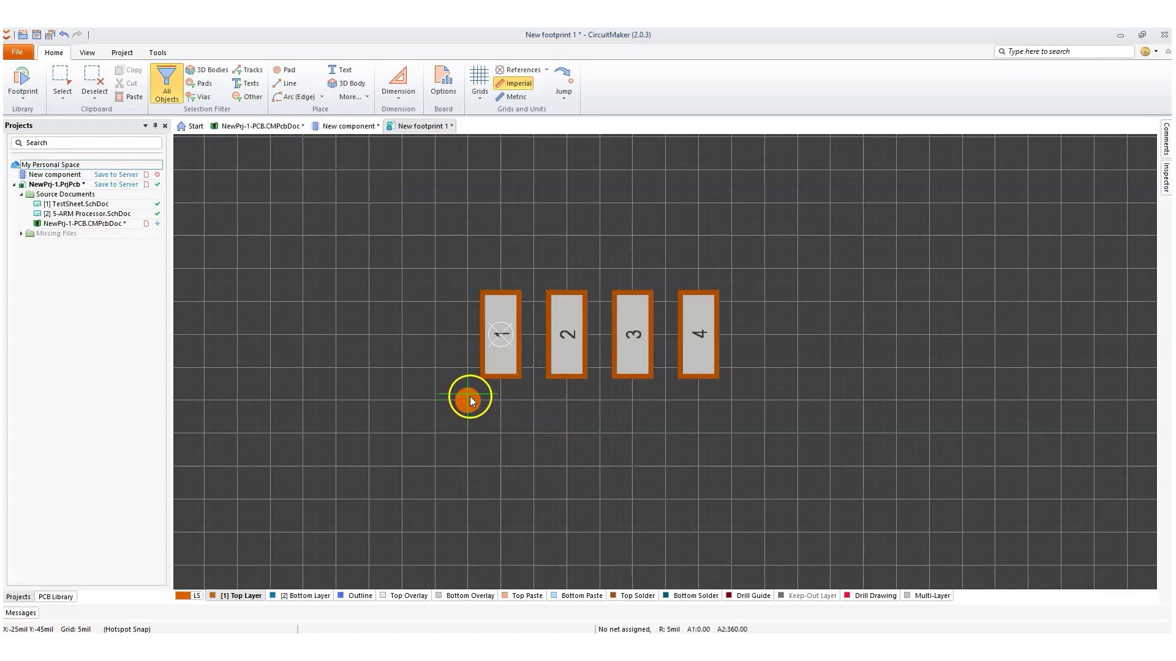
click(480, 401)
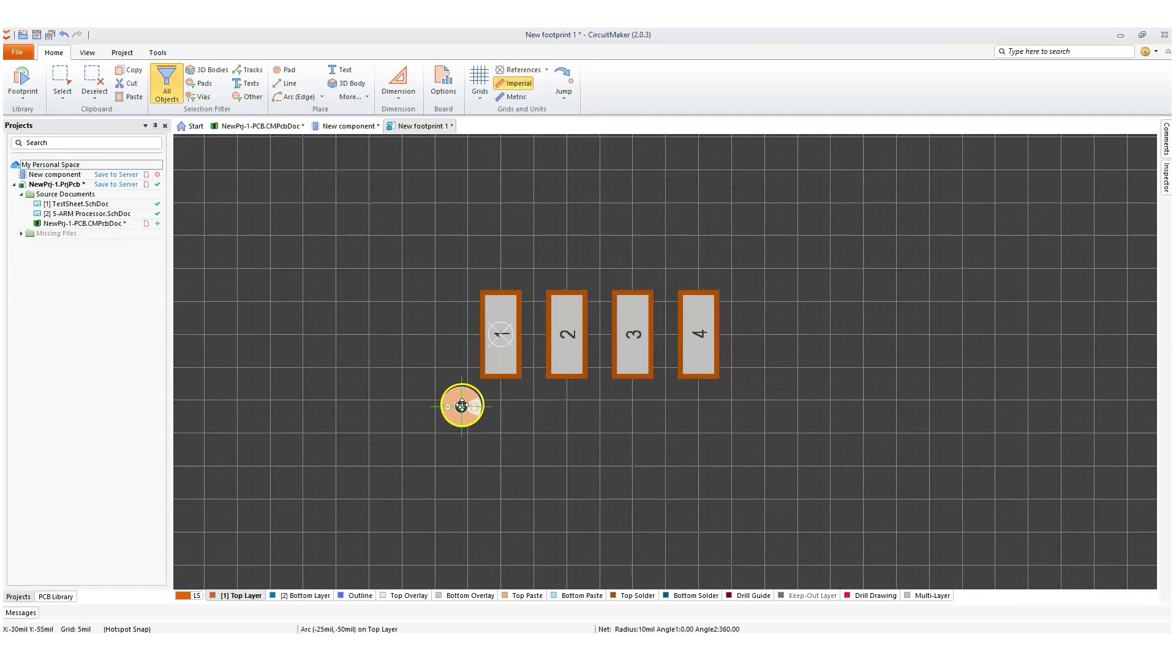
drag(462, 406, 463, 399)
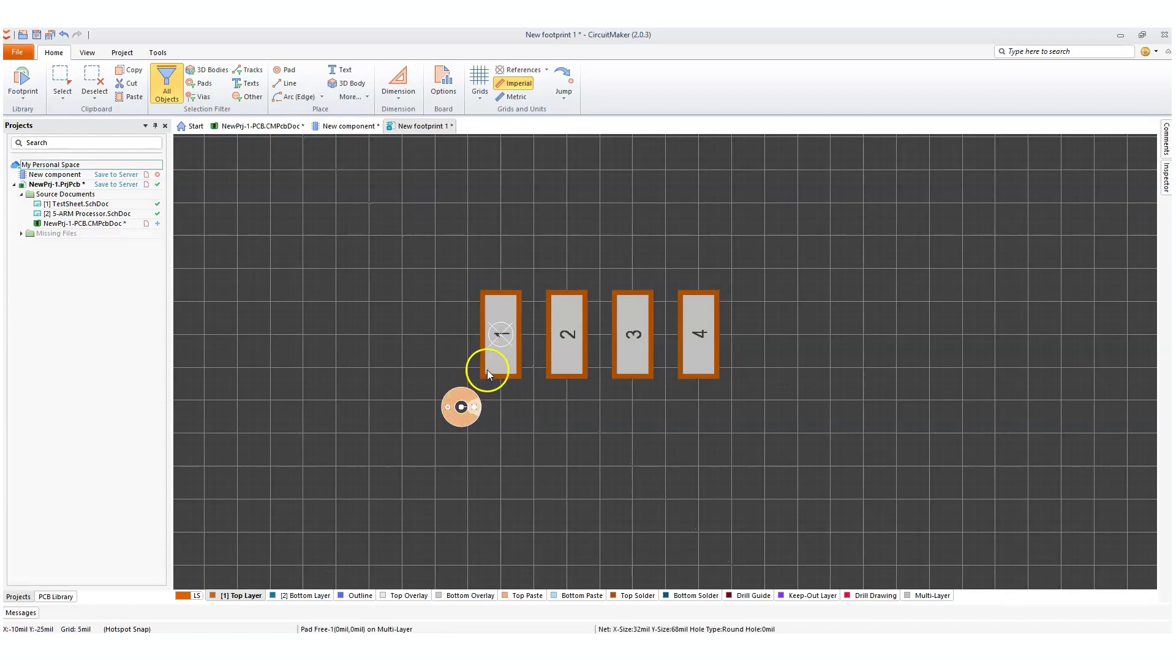
ctrl+scroll(487, 405, up, 1)
ctrl+scroll(487, 405, up, 2)
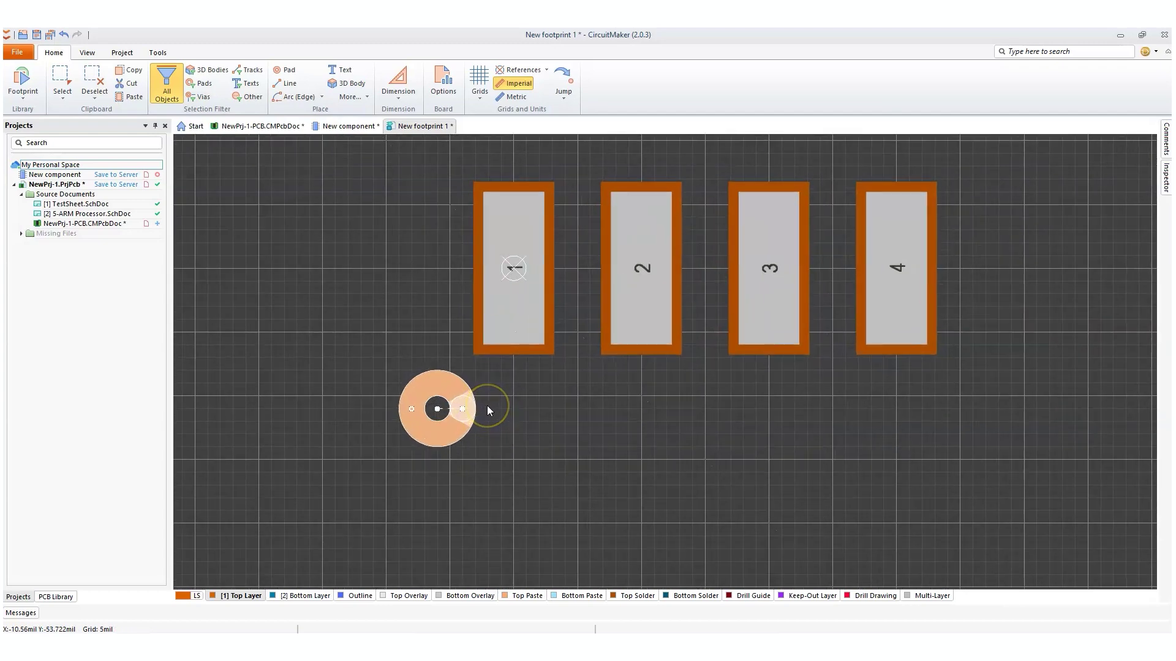
click(487, 405)
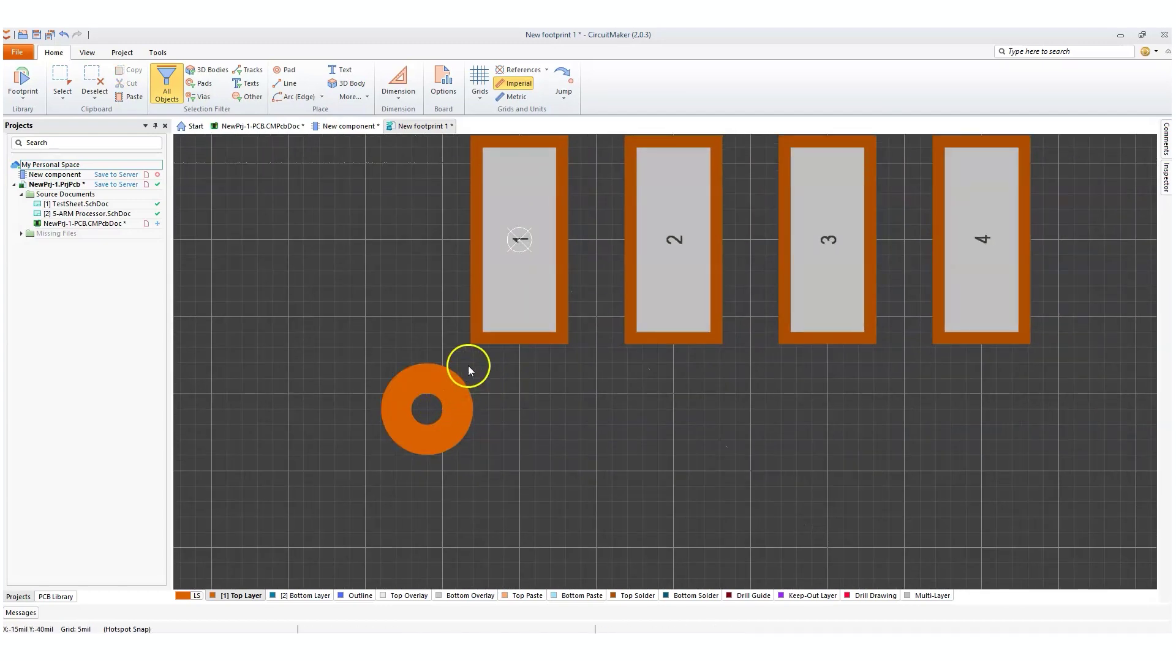
click(443, 386)
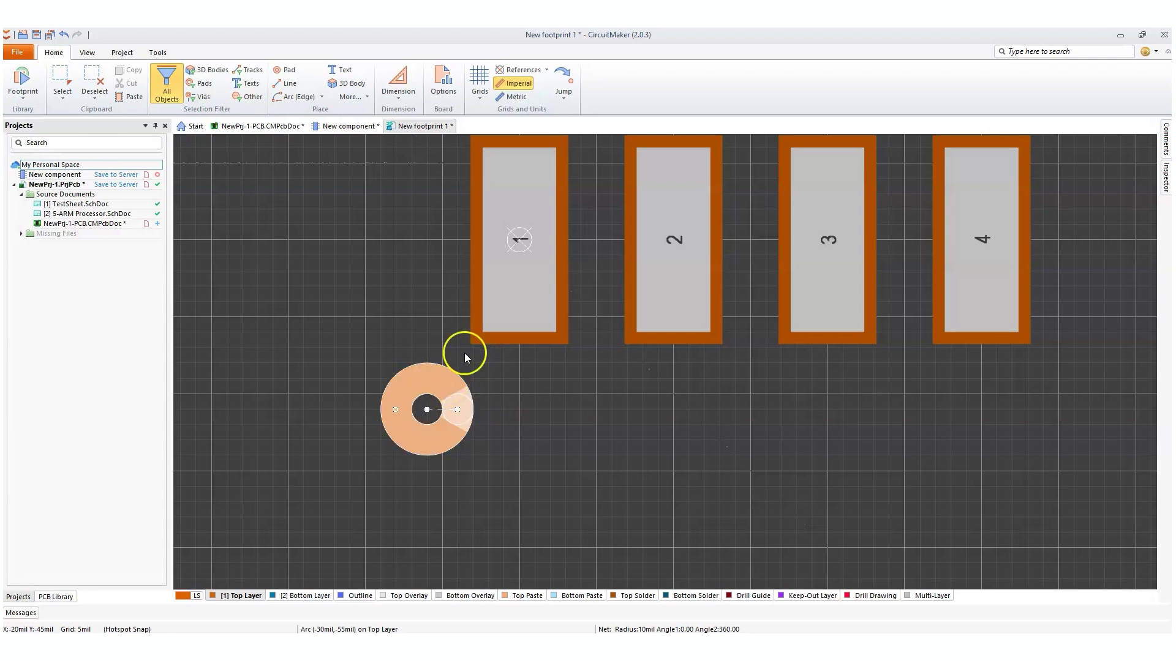
click(492, 383)
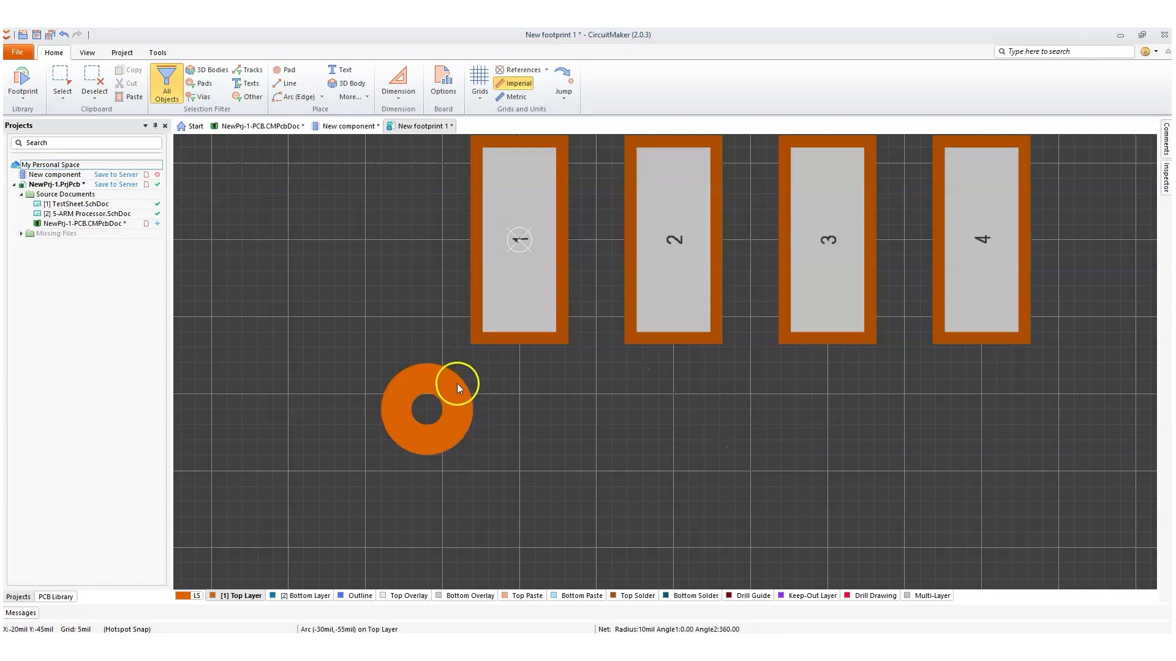
click(443, 395)
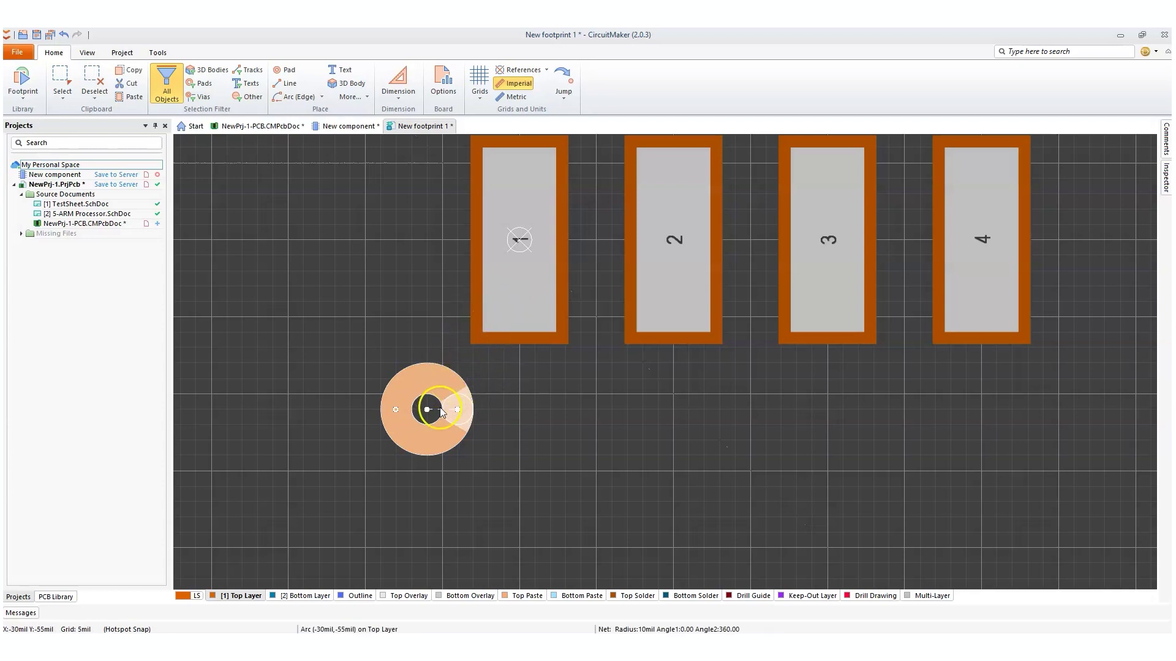
click(482, 431)
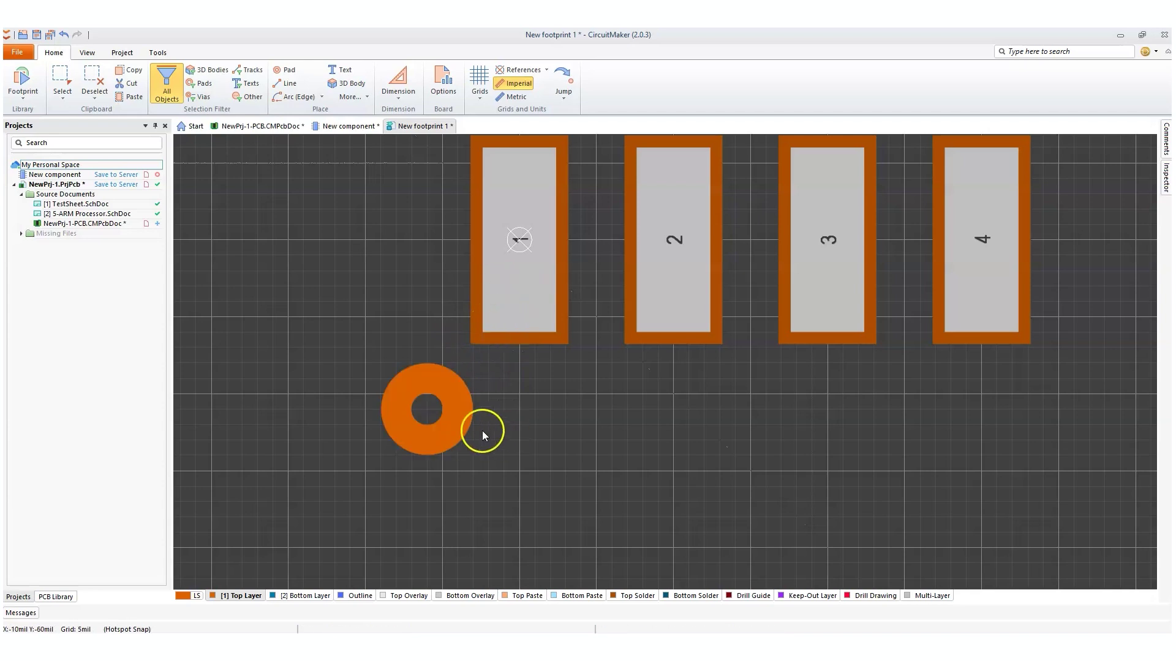
click(438, 432)
Set the circle's line width to 20mil to form a solid dot, then drag it down-left.
right_click(439, 382)
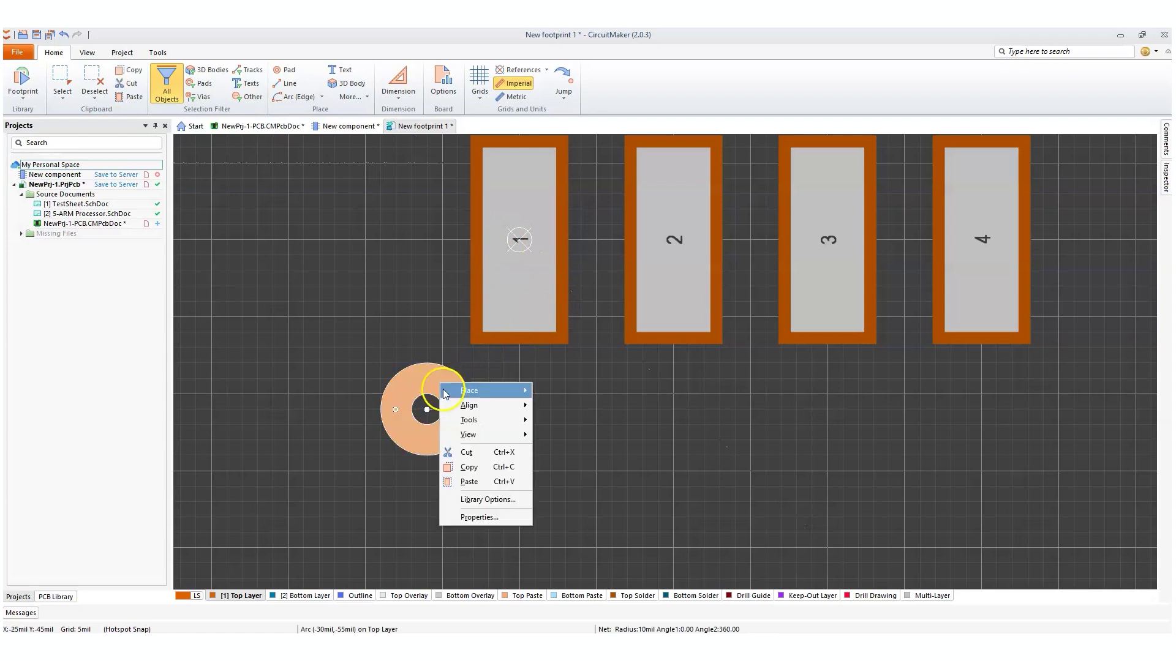
click(482, 515)
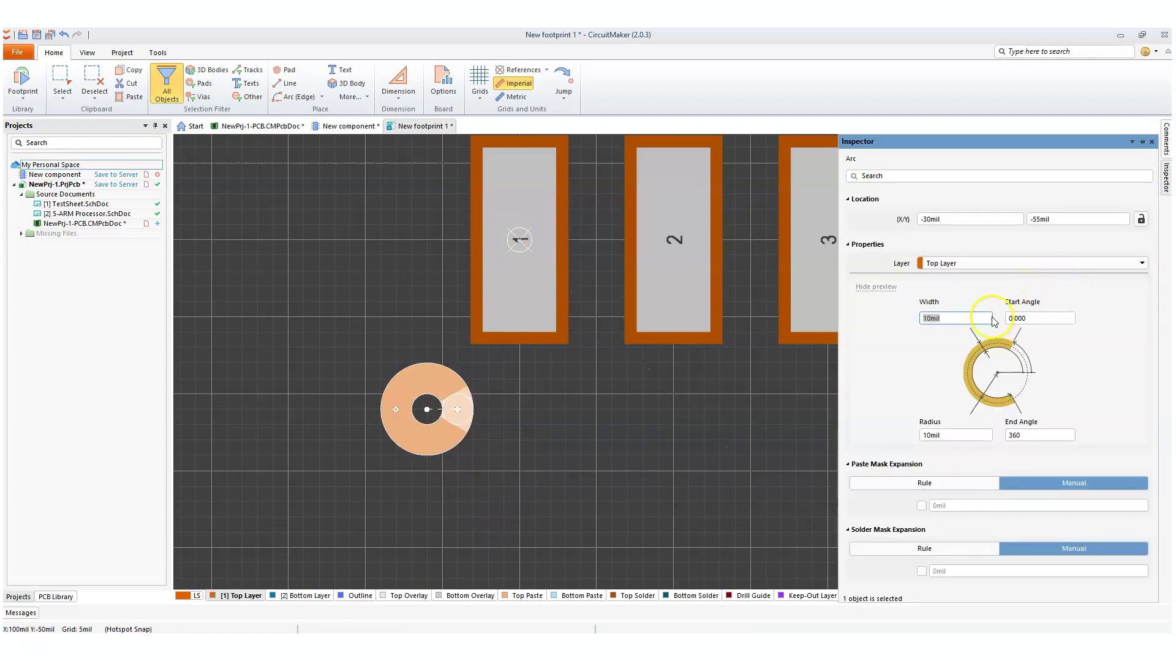
click(937, 318)
click(930, 435)
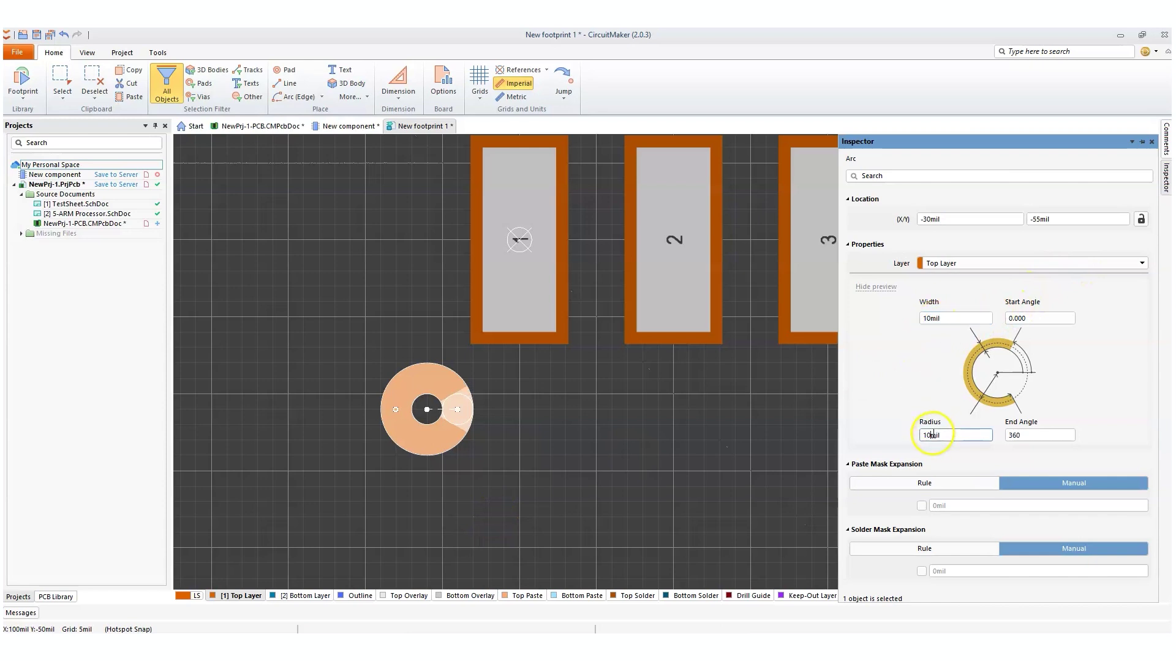
click(926, 319)
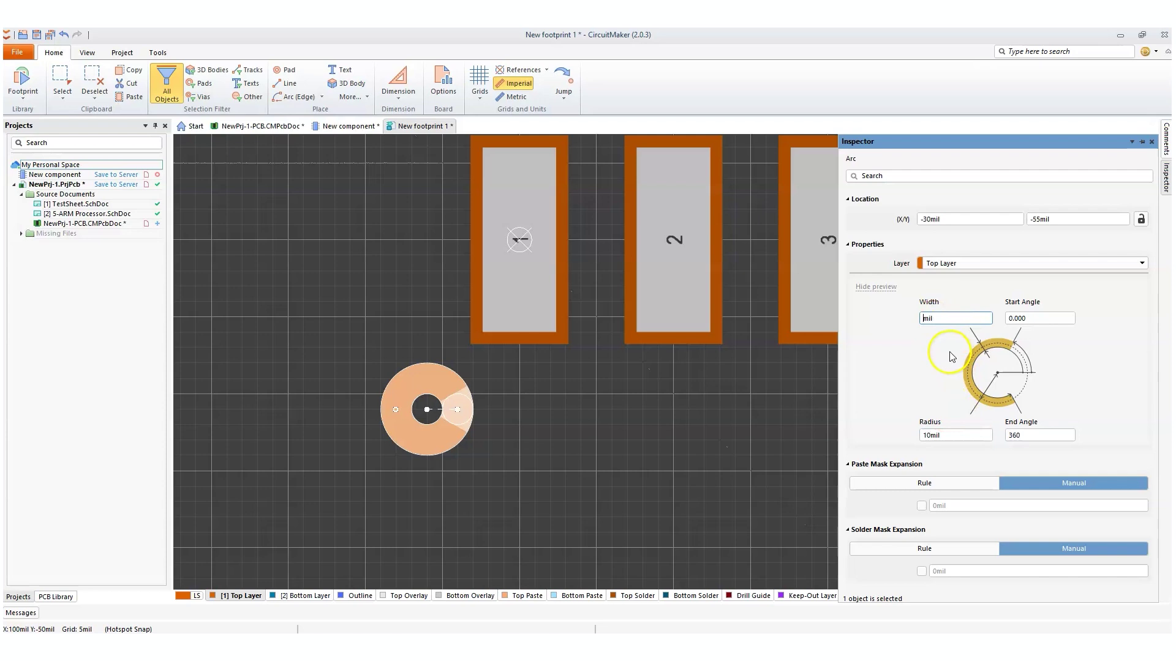
text(20)
key(Return)
click(693, 420)
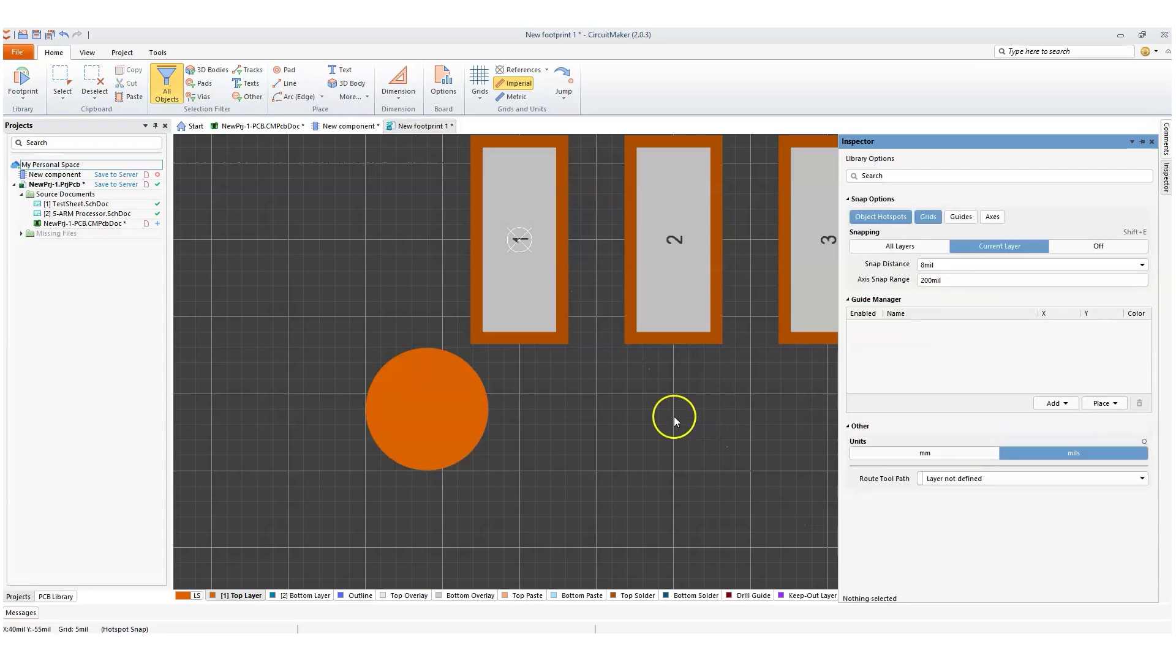
drag(446, 397, 410, 419)
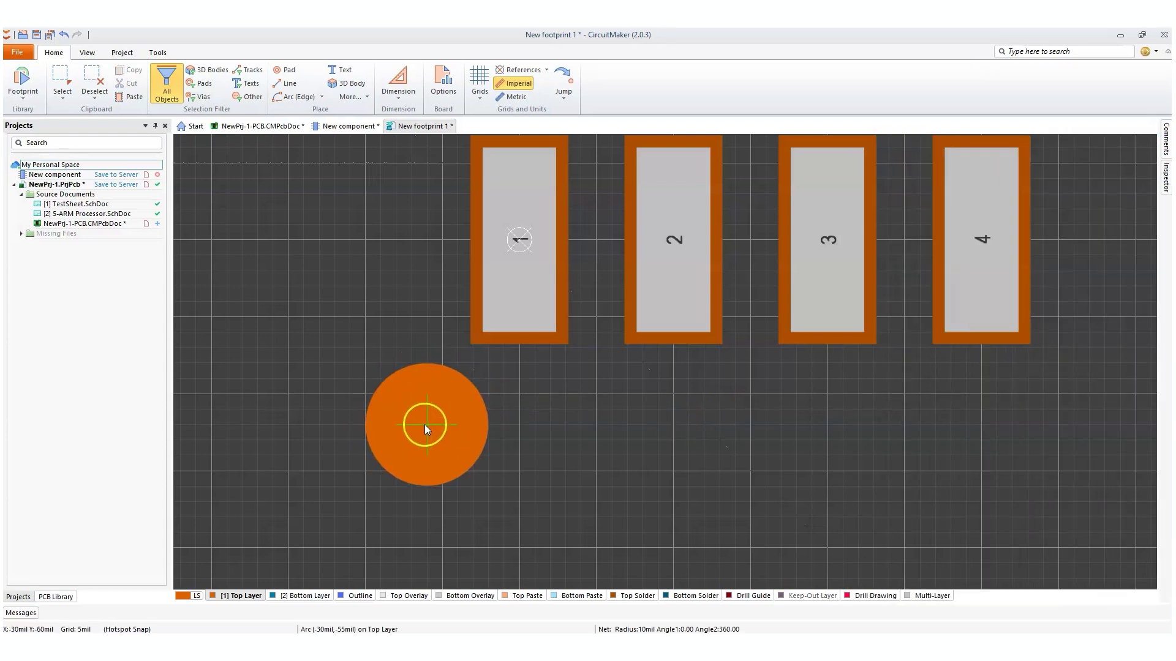
drag(410, 419, 396, 424)
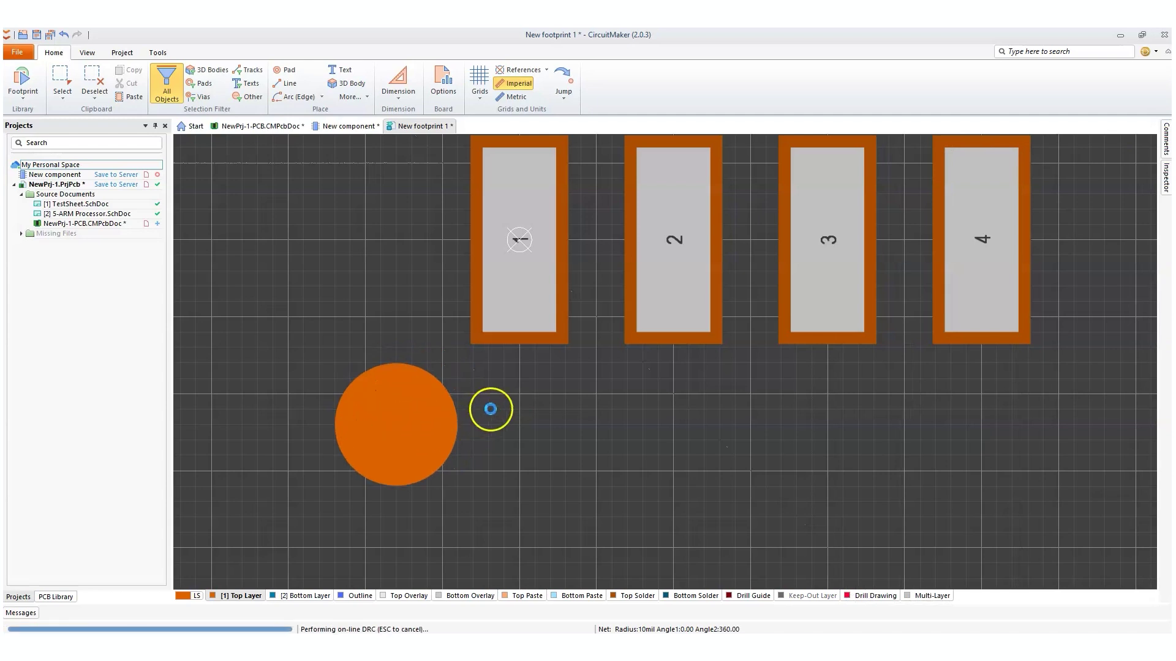
Zoom out on the footprint and switch to the datasheet's Soldering Footprint page in Chrome.
ctrl+scroll(504, 405, down, 1)
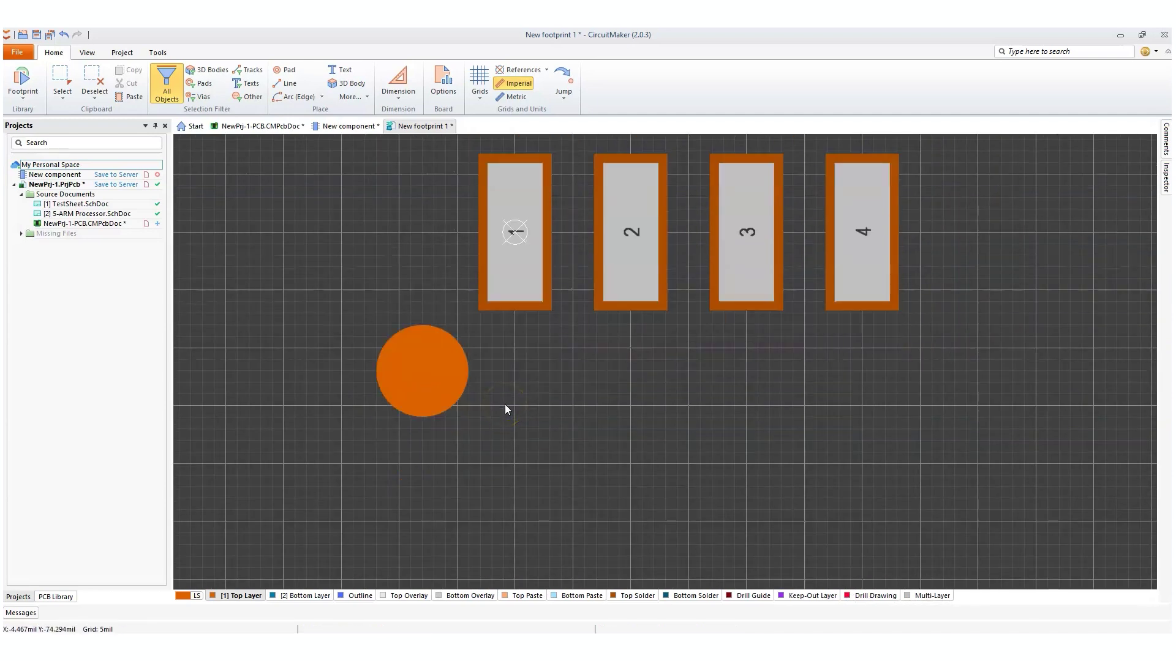
ctrl+scroll(520, 409, down, 1)
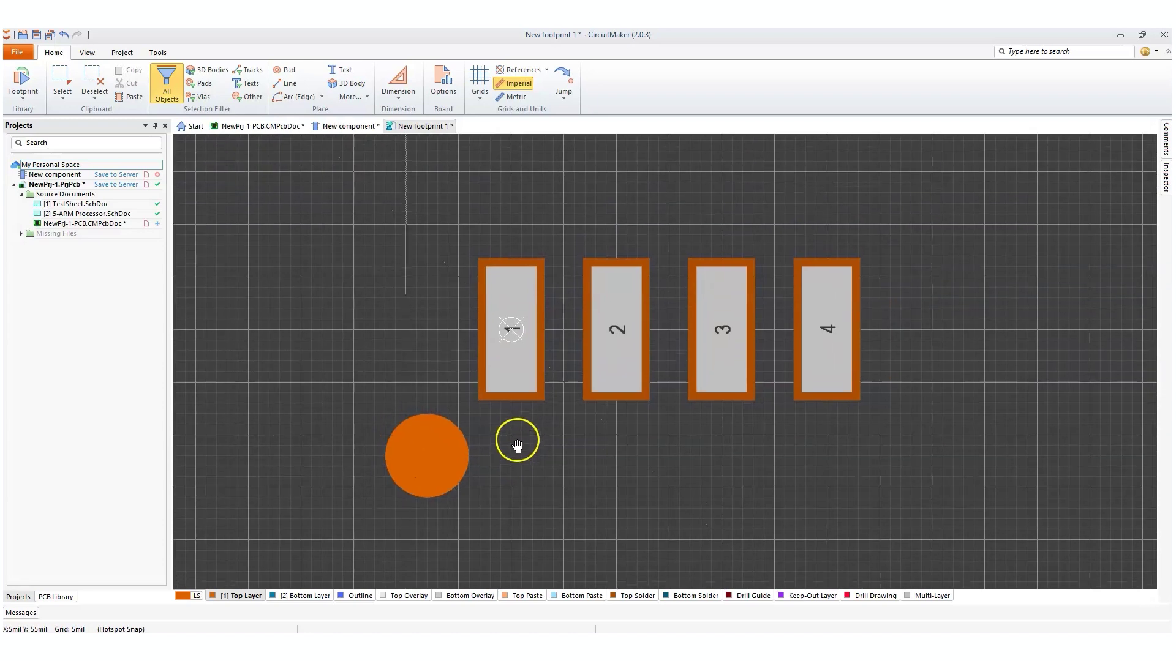
ctrl+scroll(518, 447, down, 1)
ctrl+scroll(516, 460, down, 1)
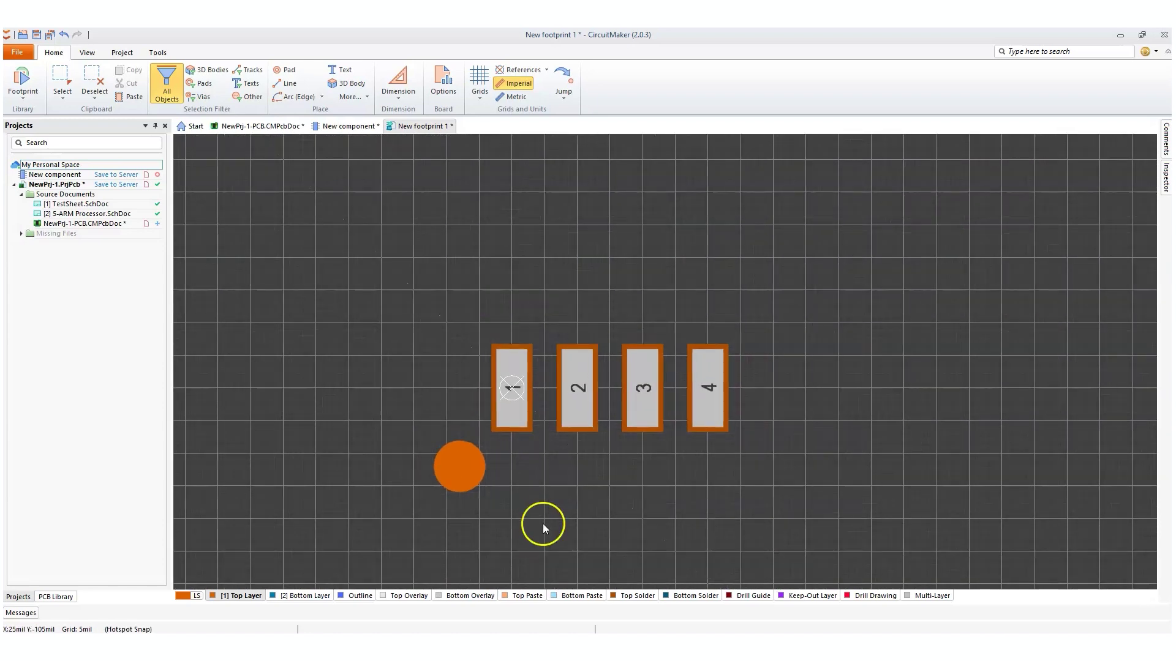
key(alt+Tab)
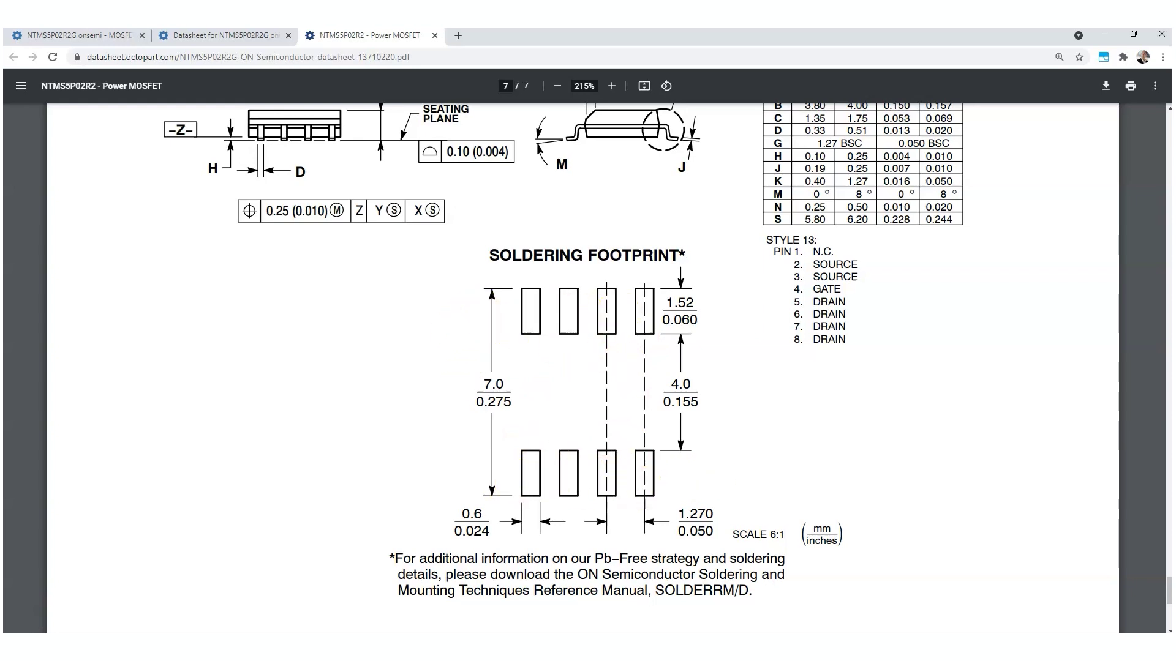
Compare the datasheet's SOIC-8 soldering footprint against the drawn pads, switching between both windows.
key(alt+Tab)
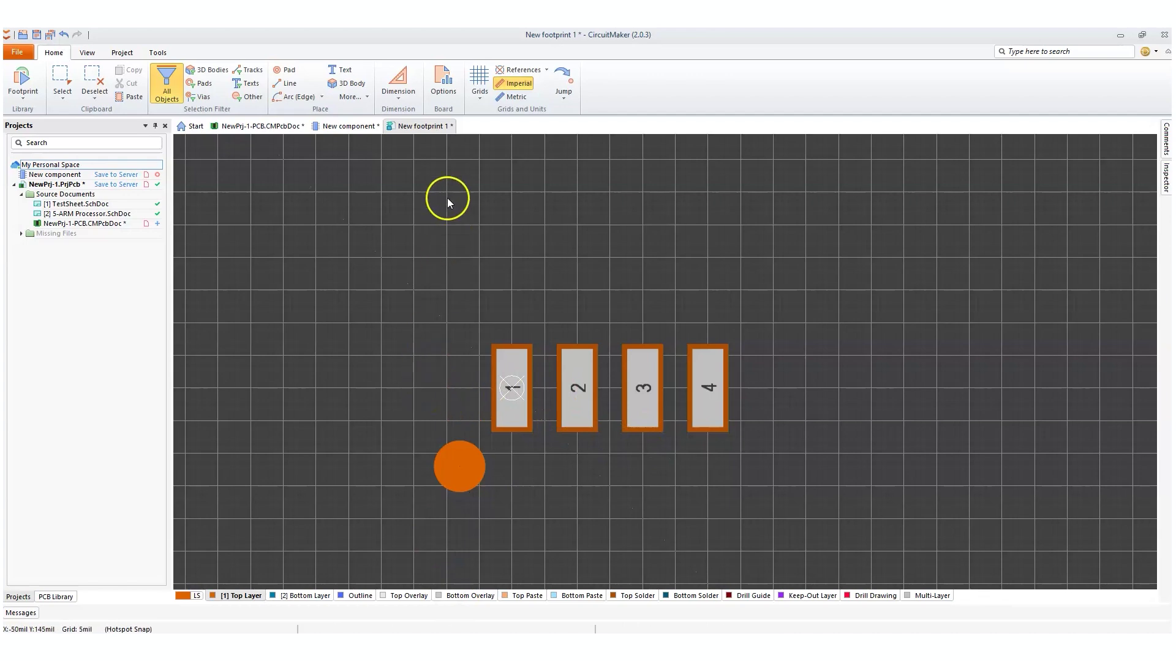
key(alt+Tab)
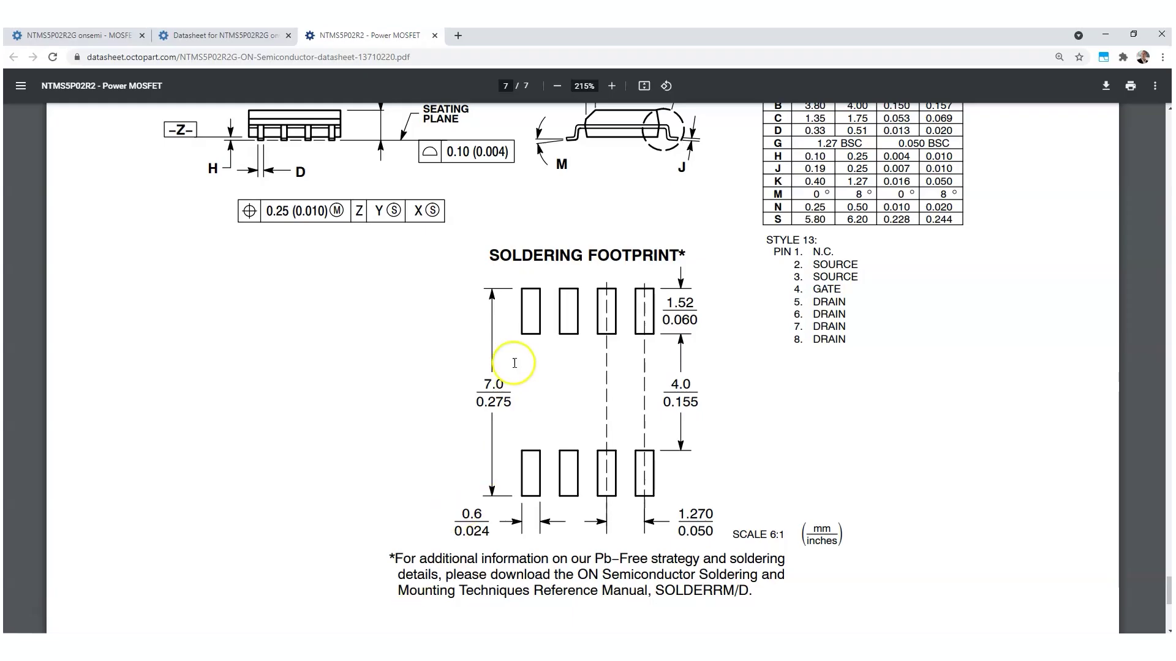
right_click(385, 471)
click(352, 375)
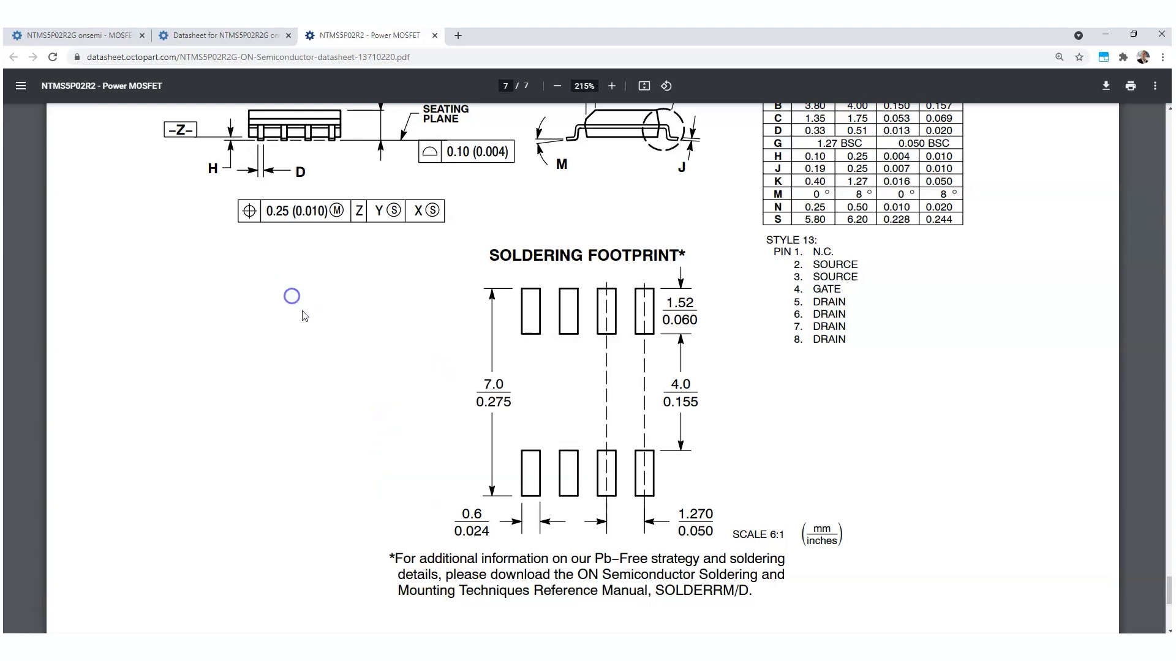
scroll(315, 344, down, 2)
scroll(315, 346, up, 9)
scroll(300, 398, down, 2)
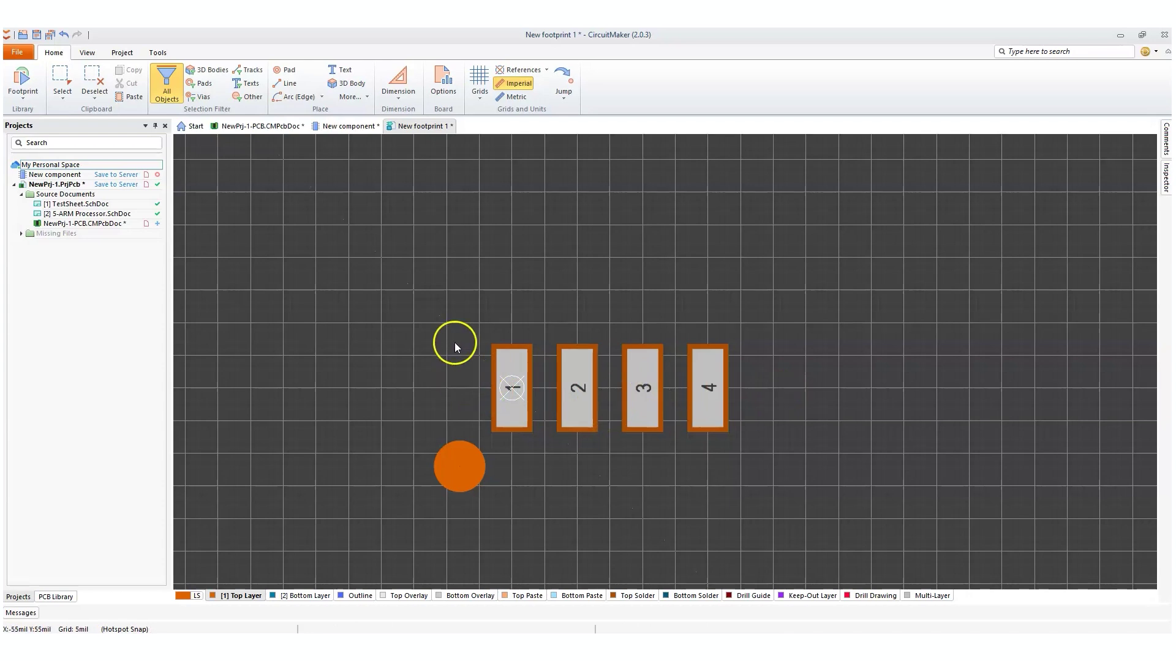
Draw an L-shaped line starting left of pad 1, turning at a corner and running upward.
click(287, 83)
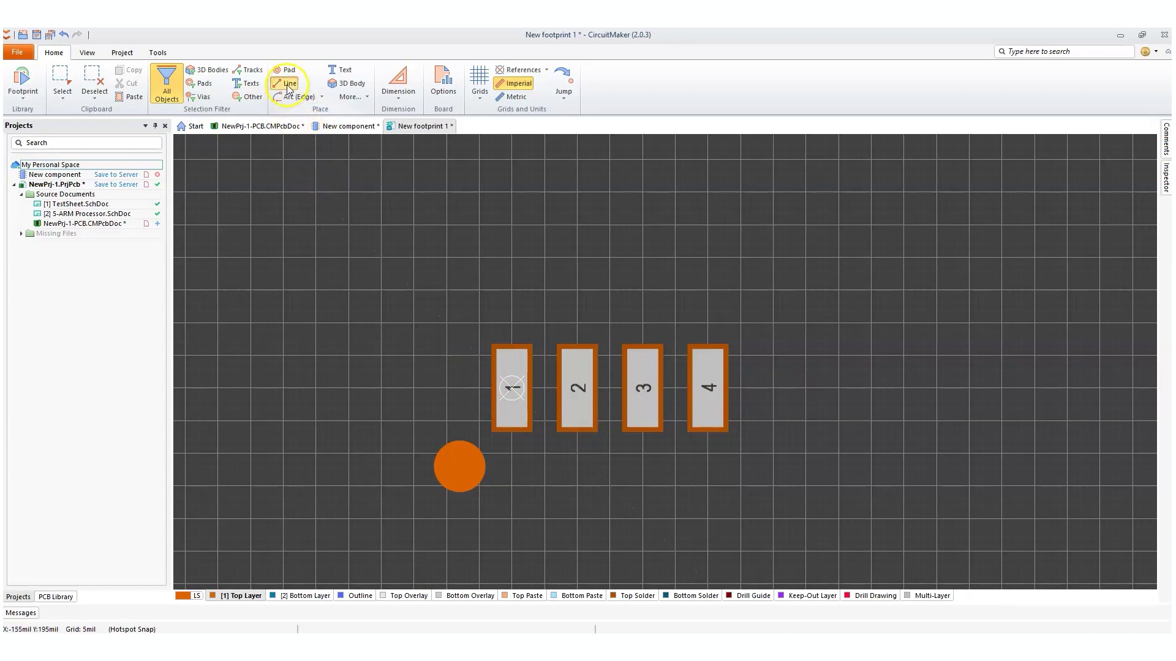
click(478, 388)
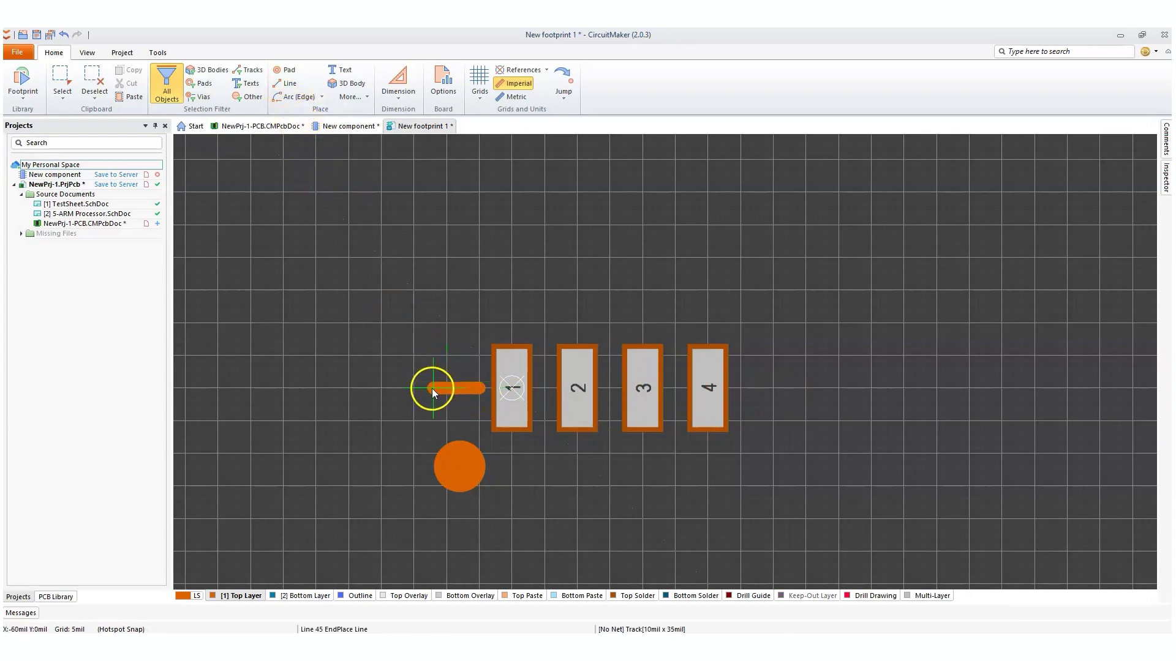
click(441, 390)
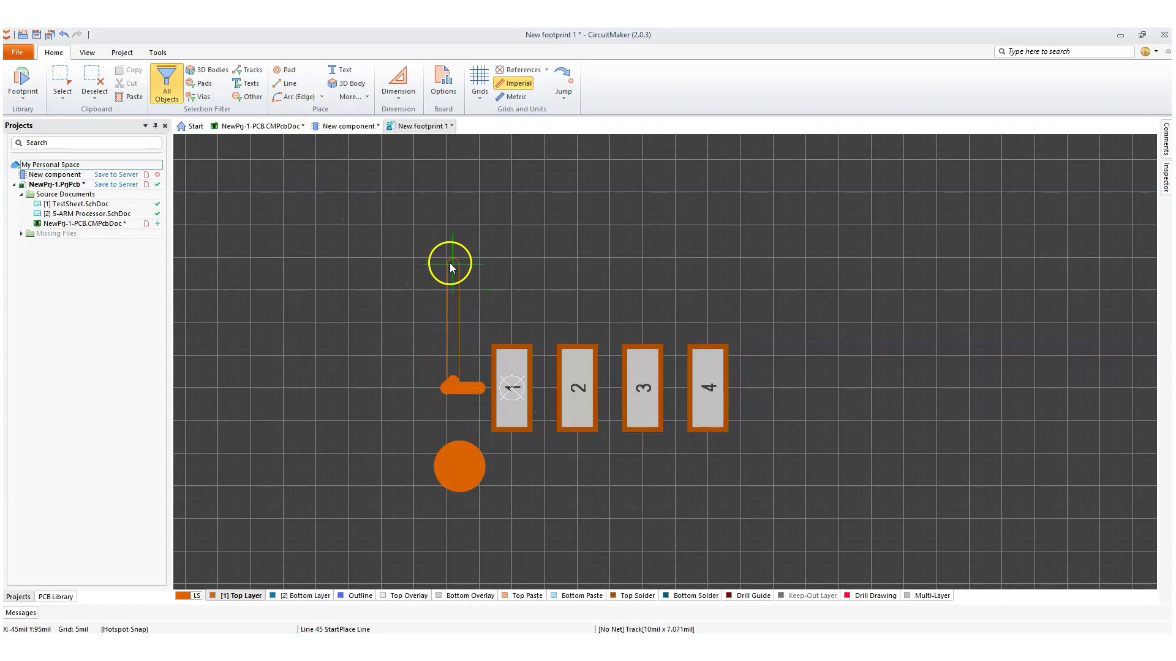
key(space)
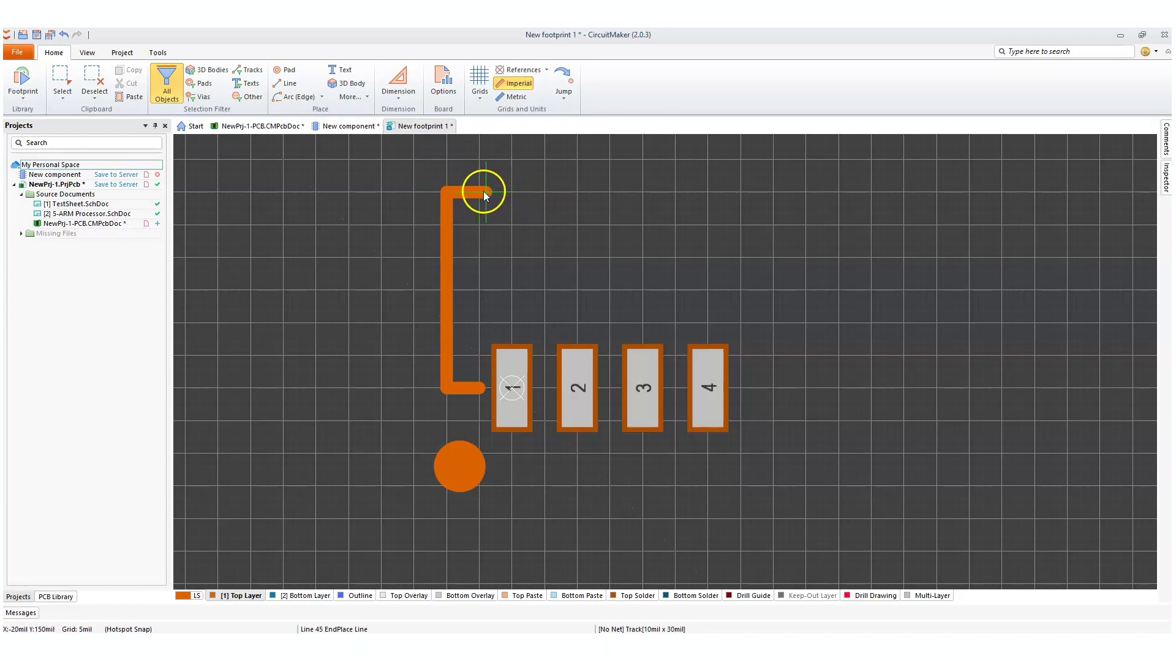
right_click(484, 191)
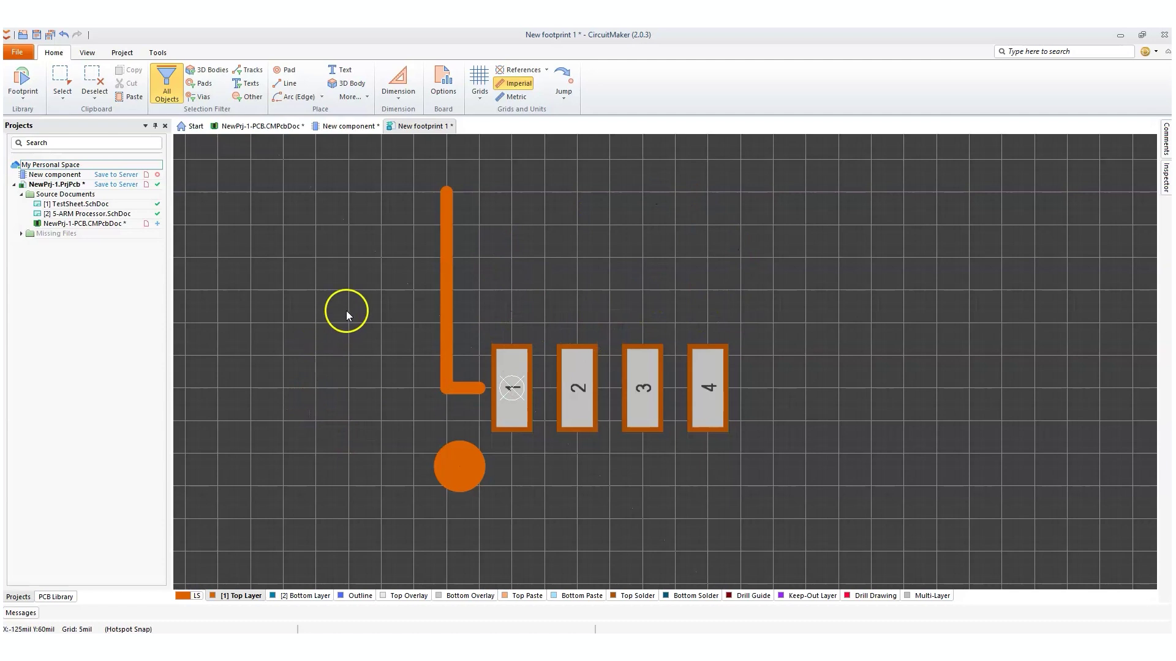
click(248, 83)
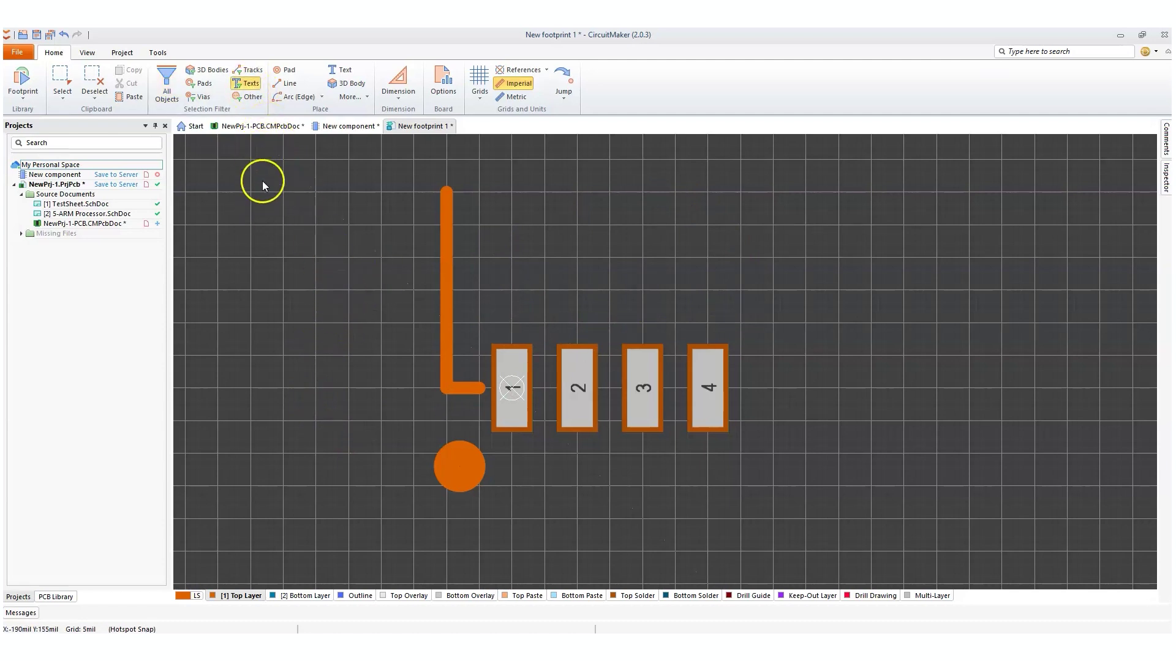
Place a 'Text' string left of the vertical line, rotate it 90°, and open its properties.
click(167, 86)
click(341, 70)
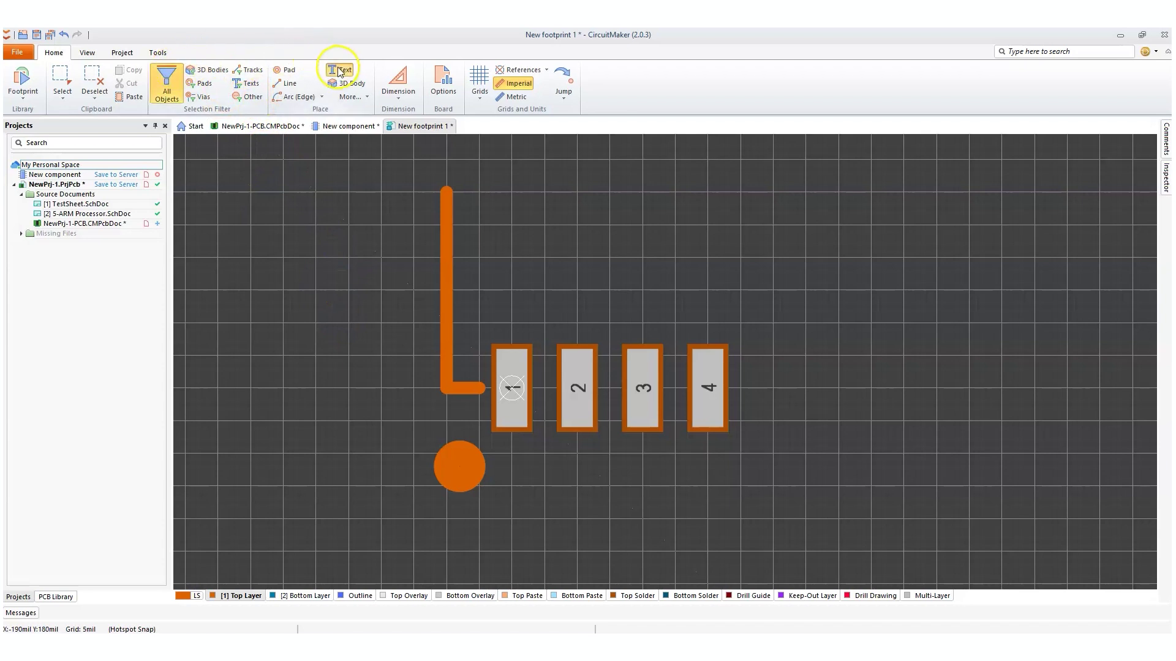
key(y)
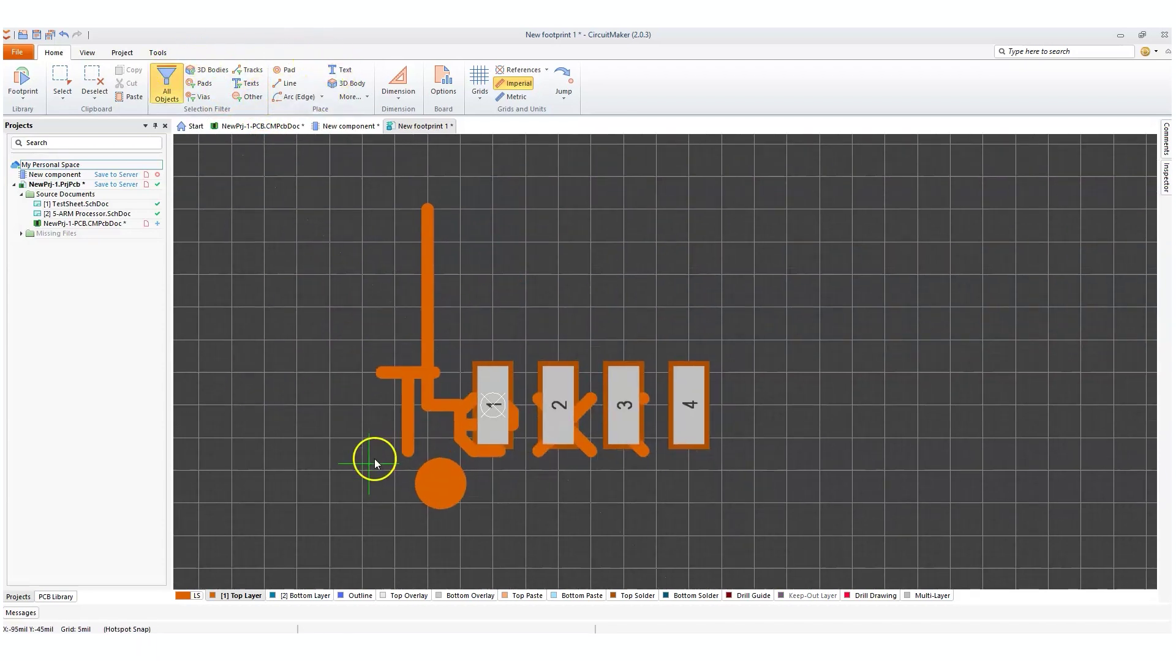
click(251, 256)
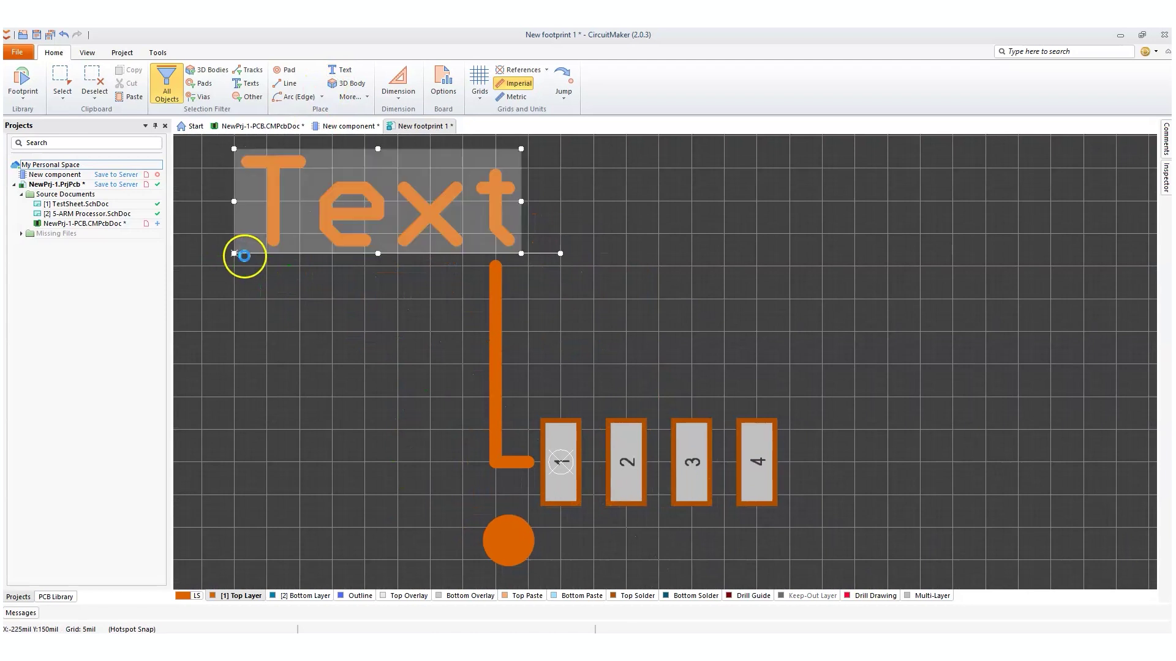
key(Escape)
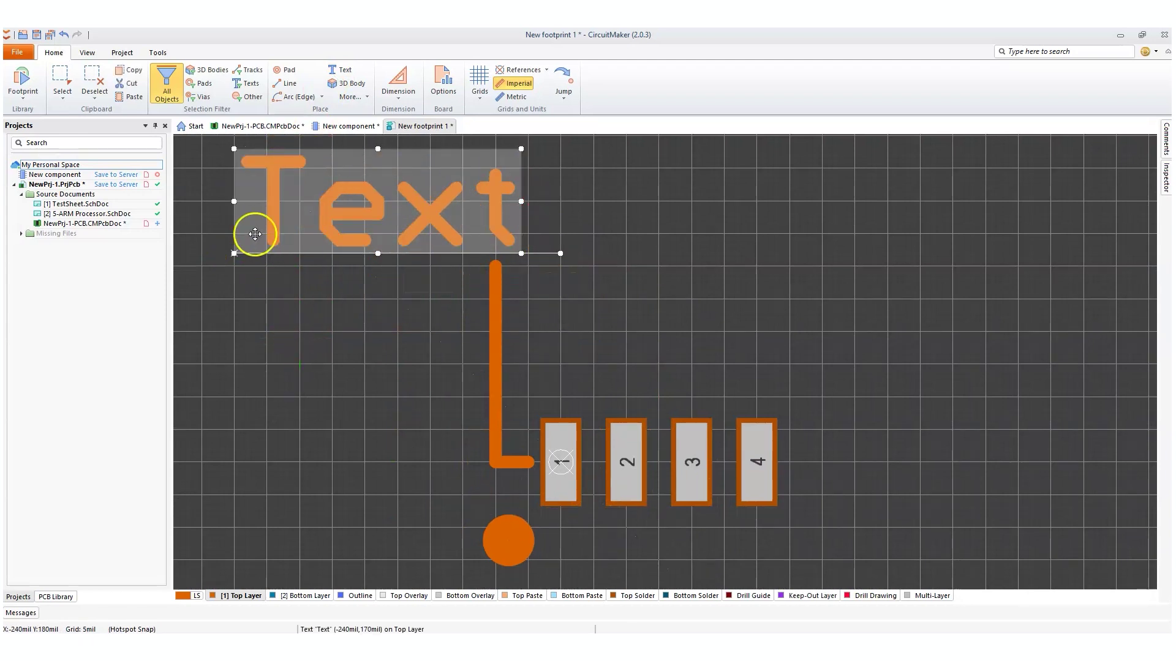
drag(261, 187, 252, 249)
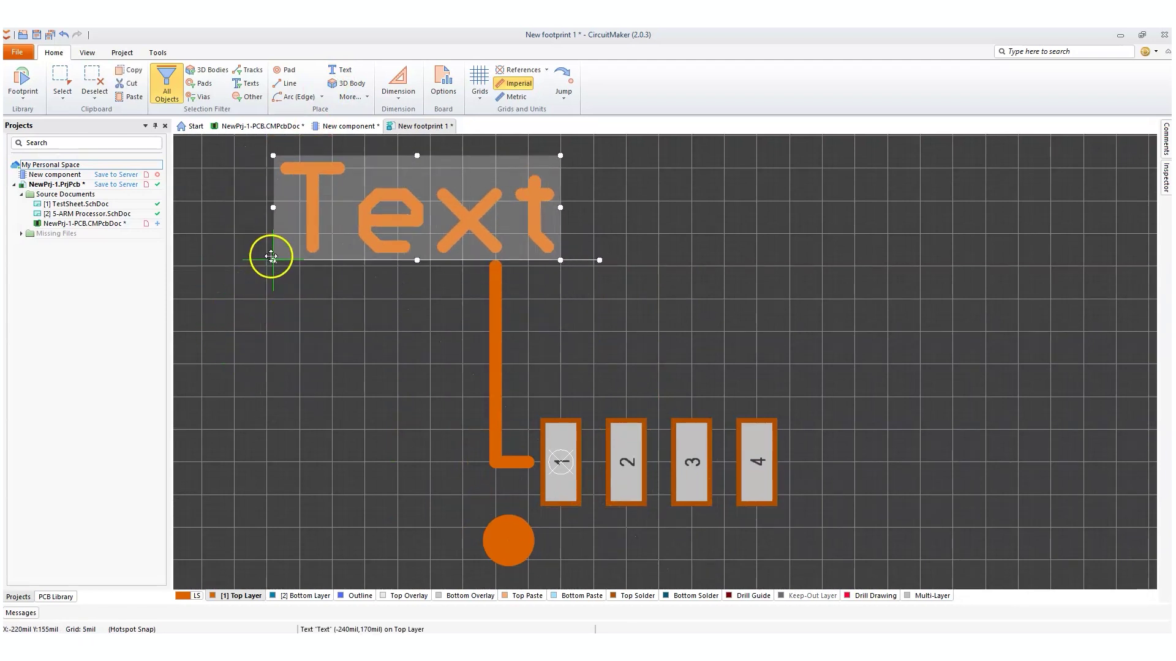
mouse_move(328, 210)
mouse_down()
mouse_move(245, 233)
mouse_move(286, 404)
mouse_up()
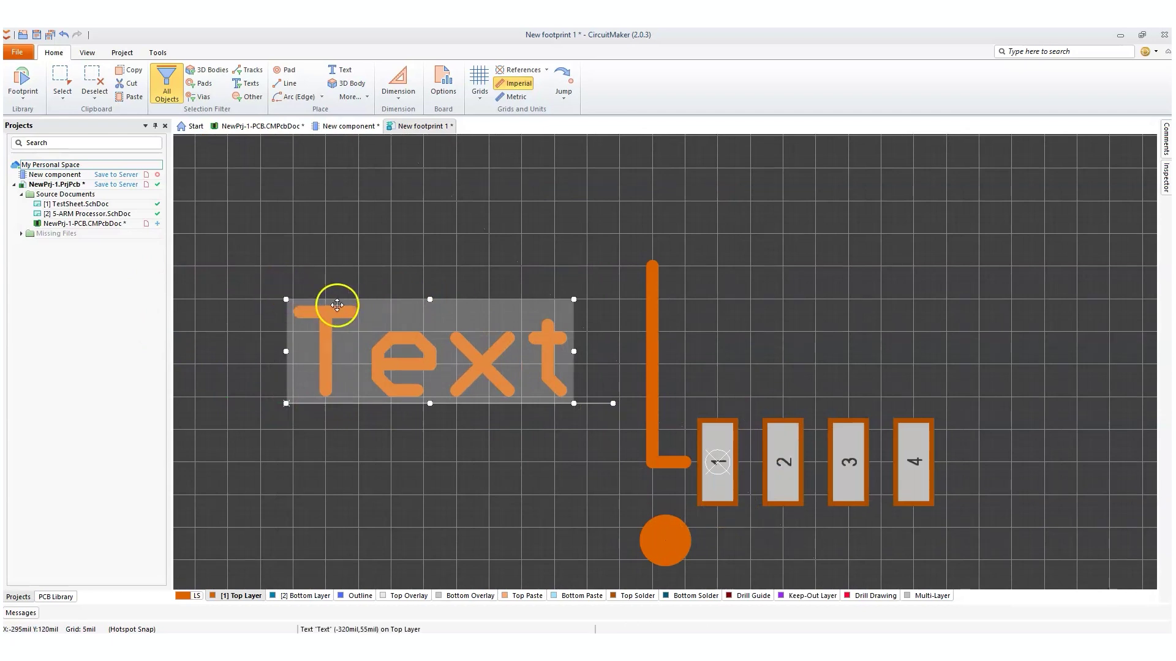
mouse_move(613, 404)
mouse_down()
mouse_move(570, 267)
mouse_move(289, 254)
mouse_move(311, 456)
mouse_move(491, 548)
mouse_move(601, 532)
mouse_move(606, 513)
mouse_up()
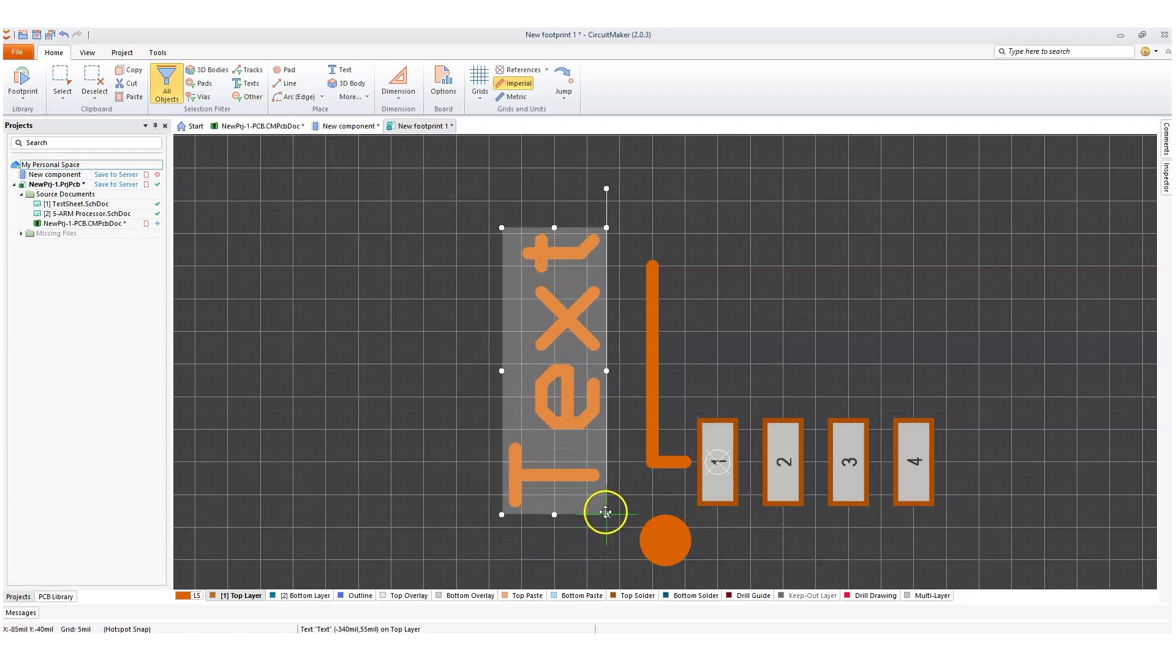
double_click(564, 386)
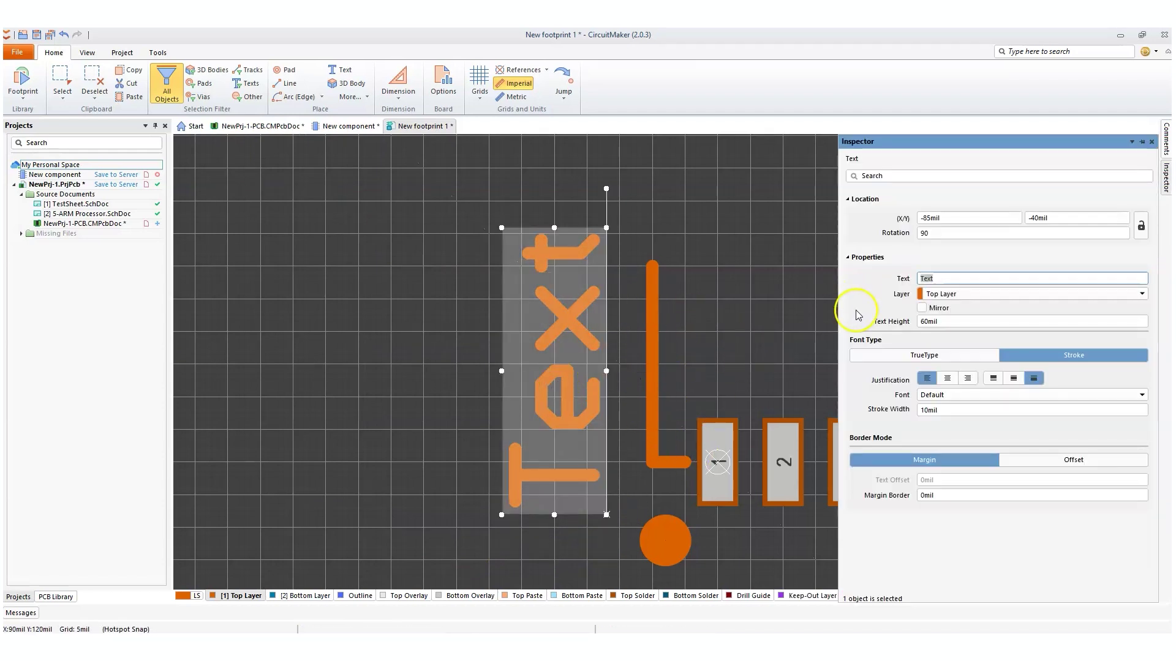
Change the label's text to 'U?'.
text(U)
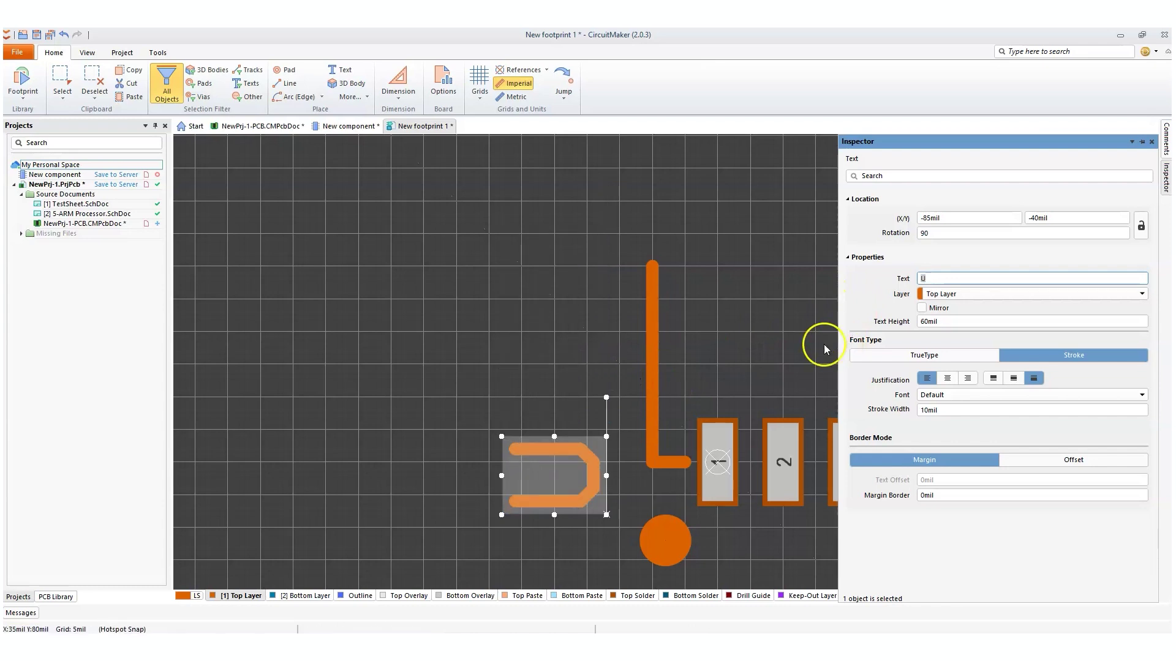
click(932, 278)
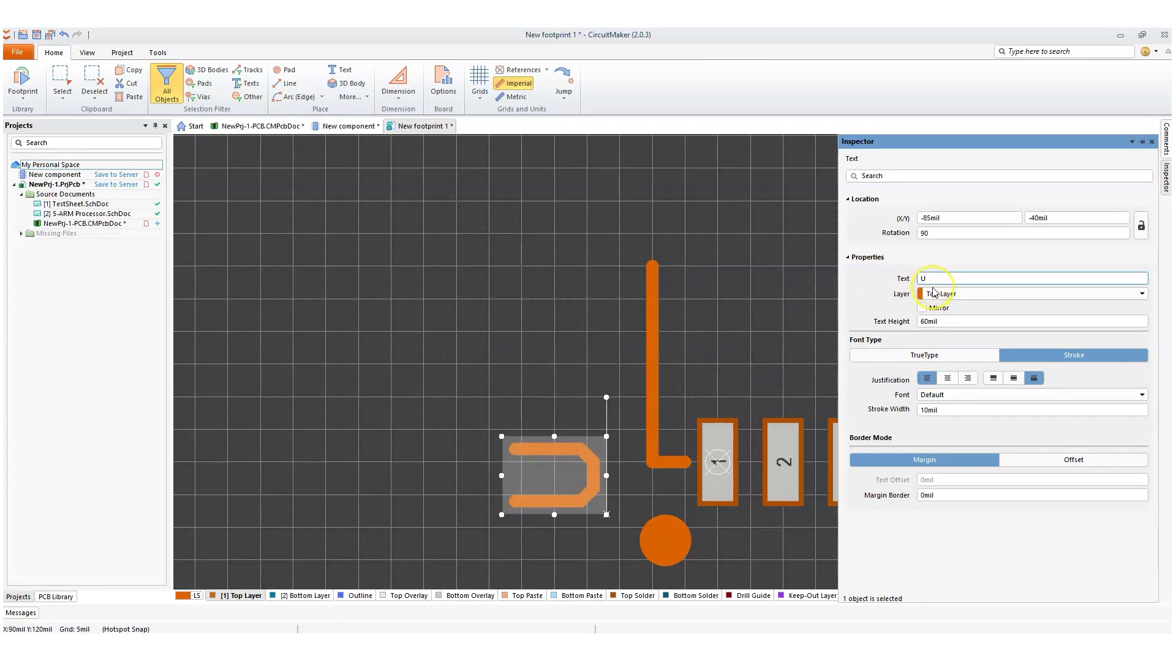
click(605, 288)
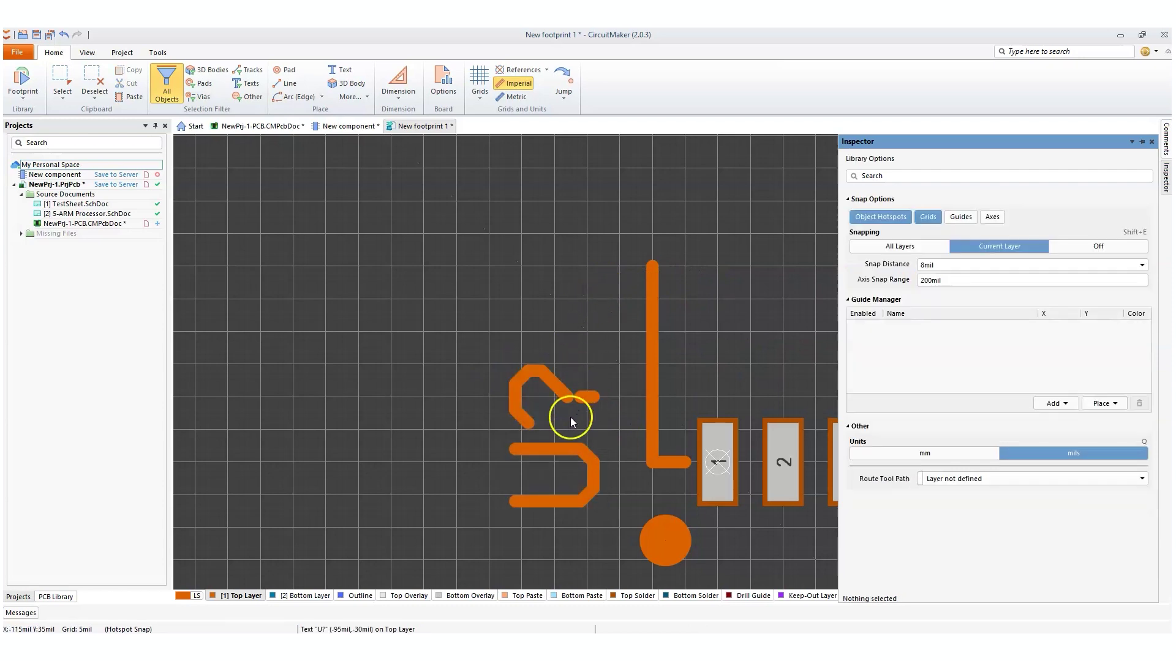
Move the U? label onto the Top Overlay layer.
right_drag(900, 336, 741, 344)
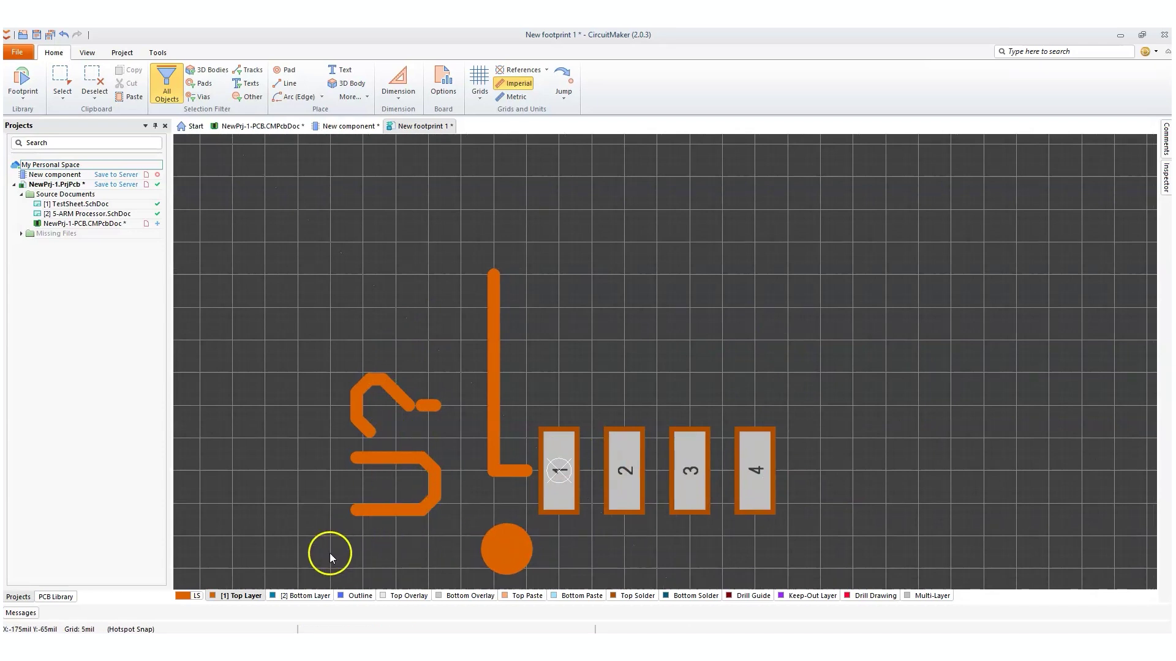
drag(520, 247, 329, 540)
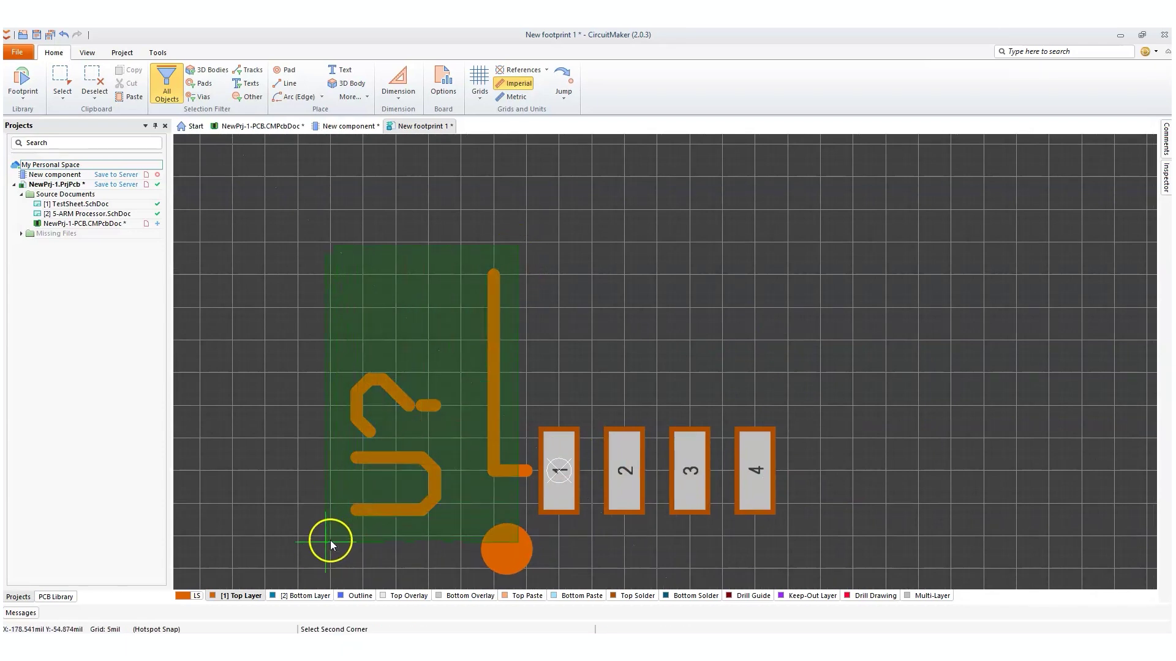
click(311, 558)
right_click(412, 511)
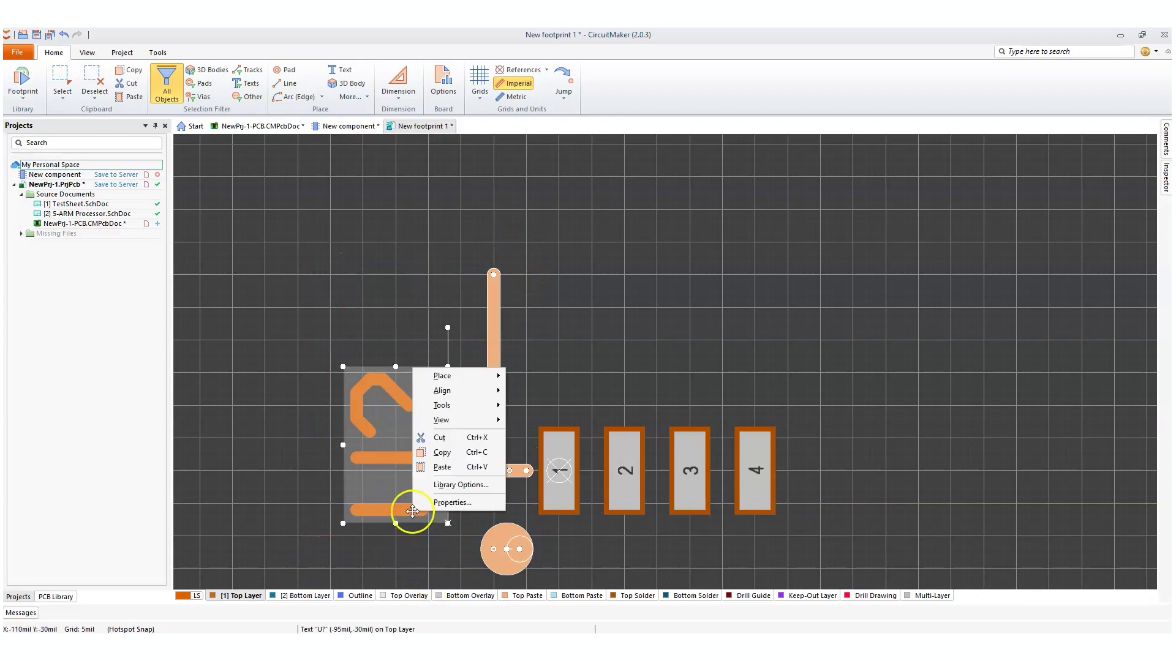
click(447, 503)
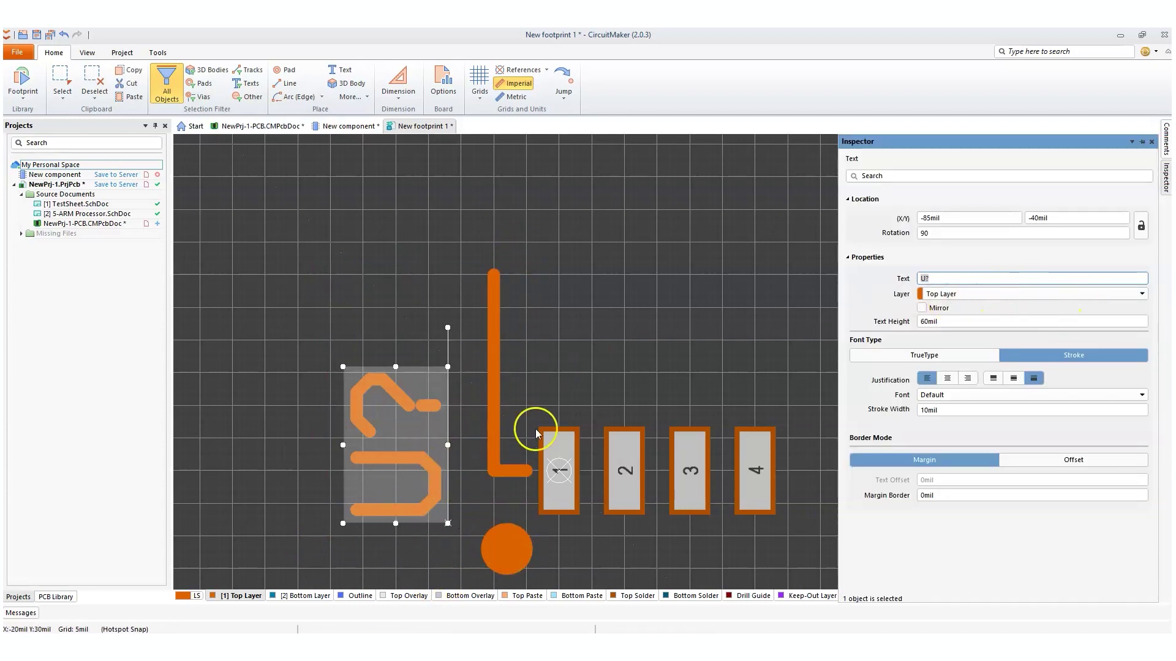
click(1025, 295)
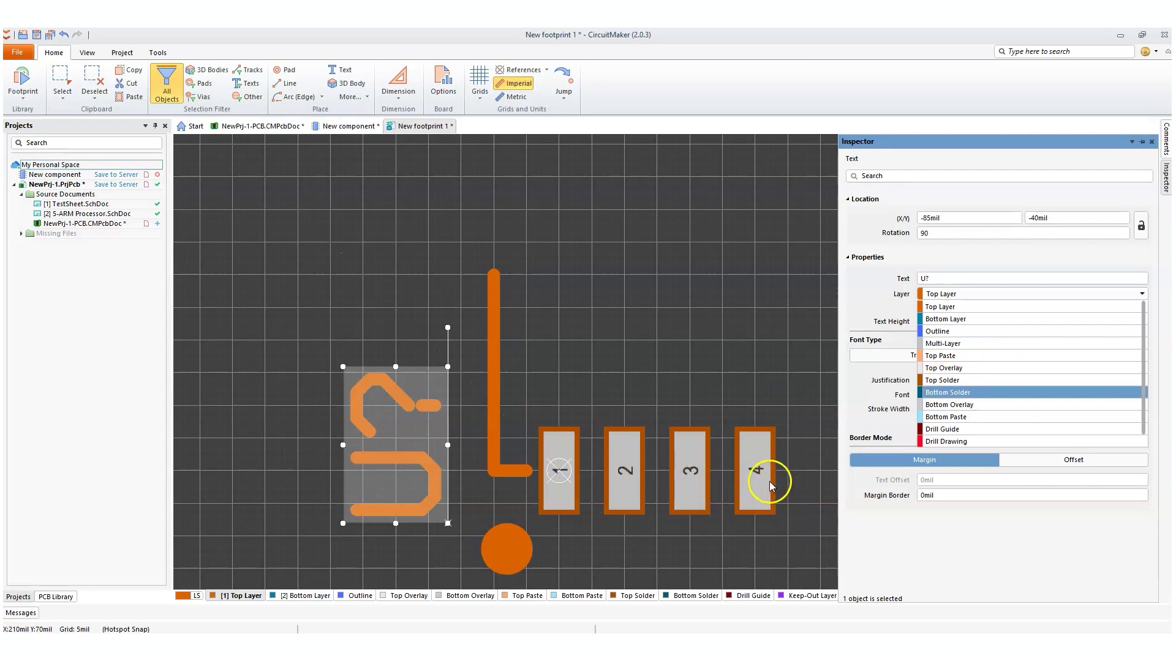
click(975, 368)
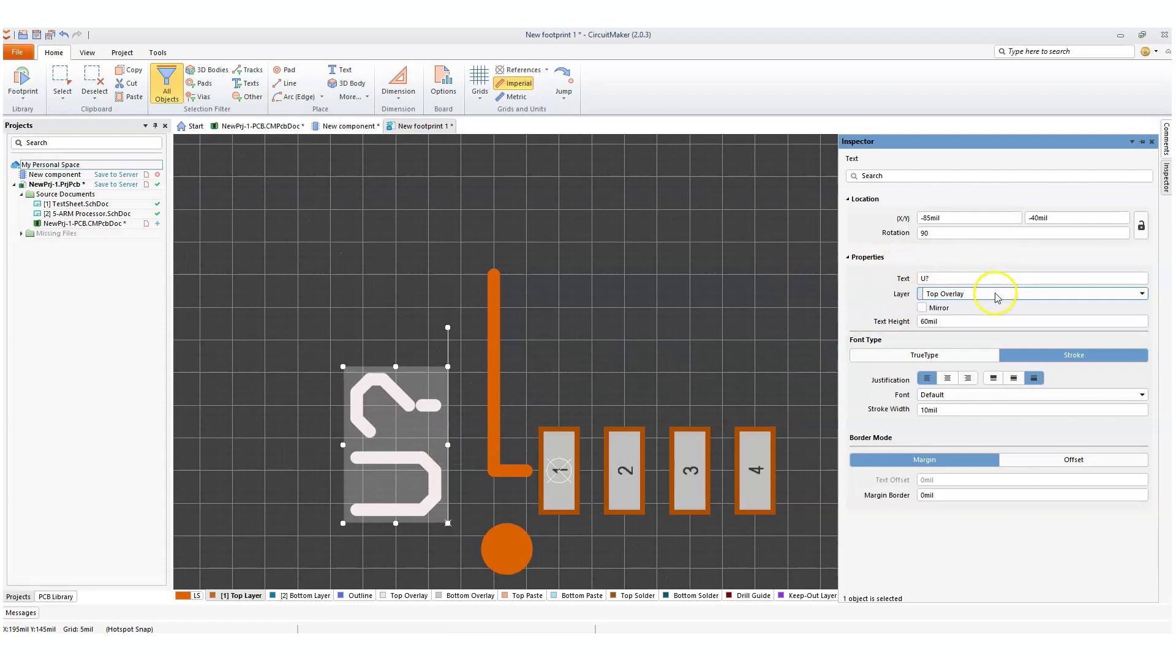
click(492, 370)
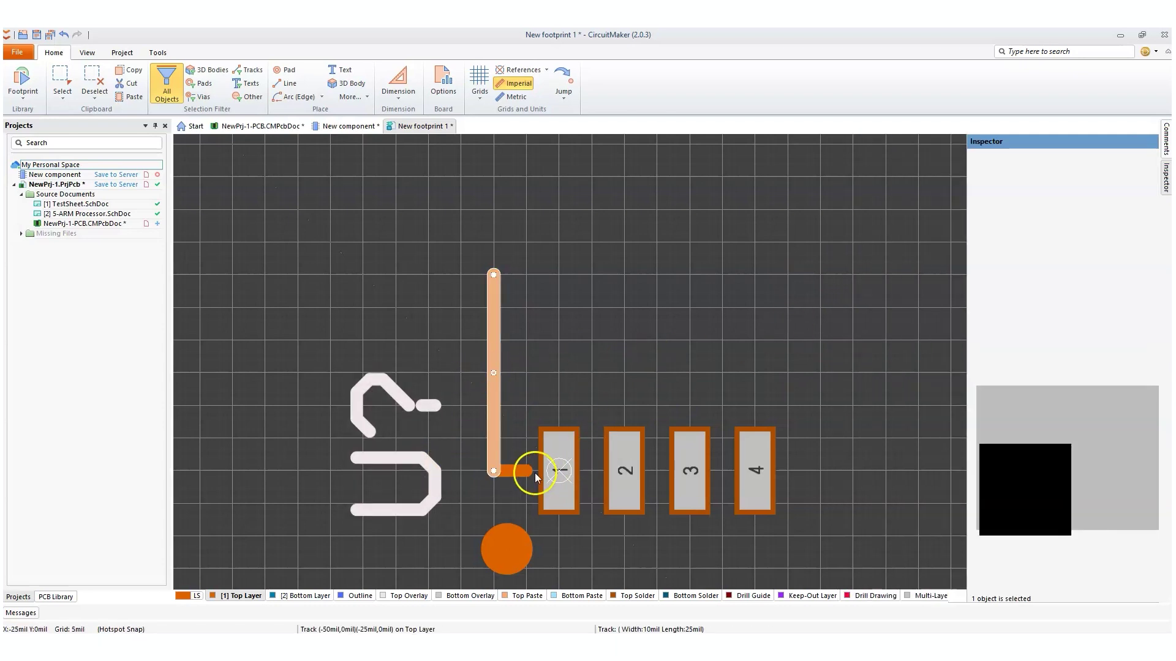
Set the horizontal track, vertical track and circle dot each to the Top Overlay layer.
click(513, 469)
right_click(518, 471)
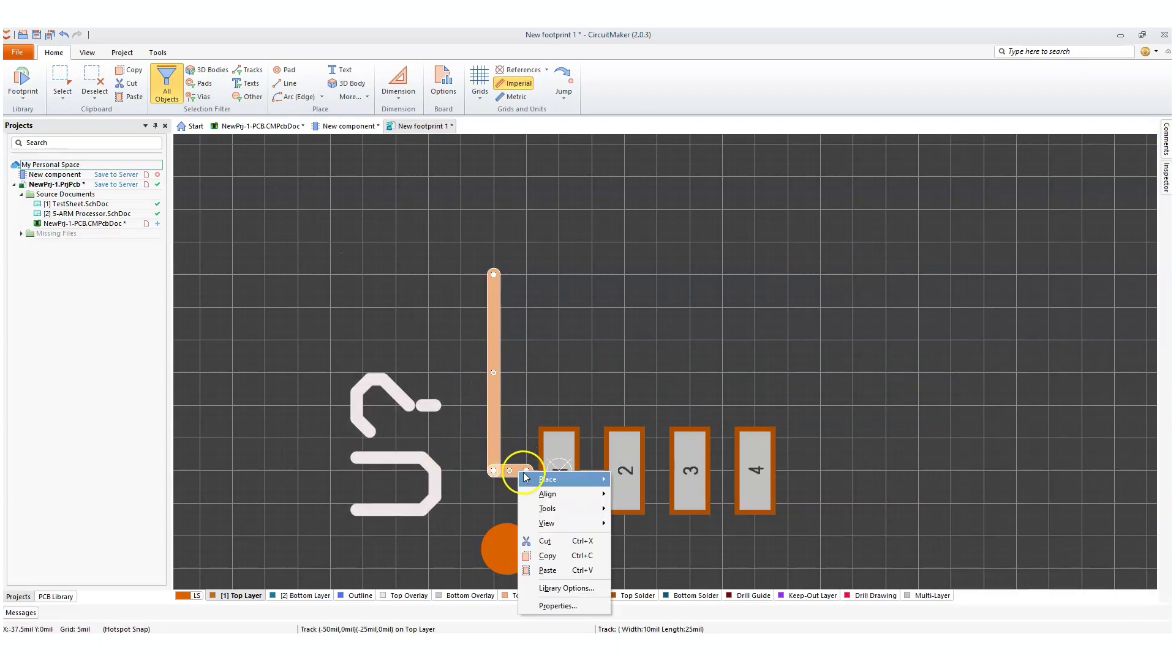
click(554, 606)
click(976, 265)
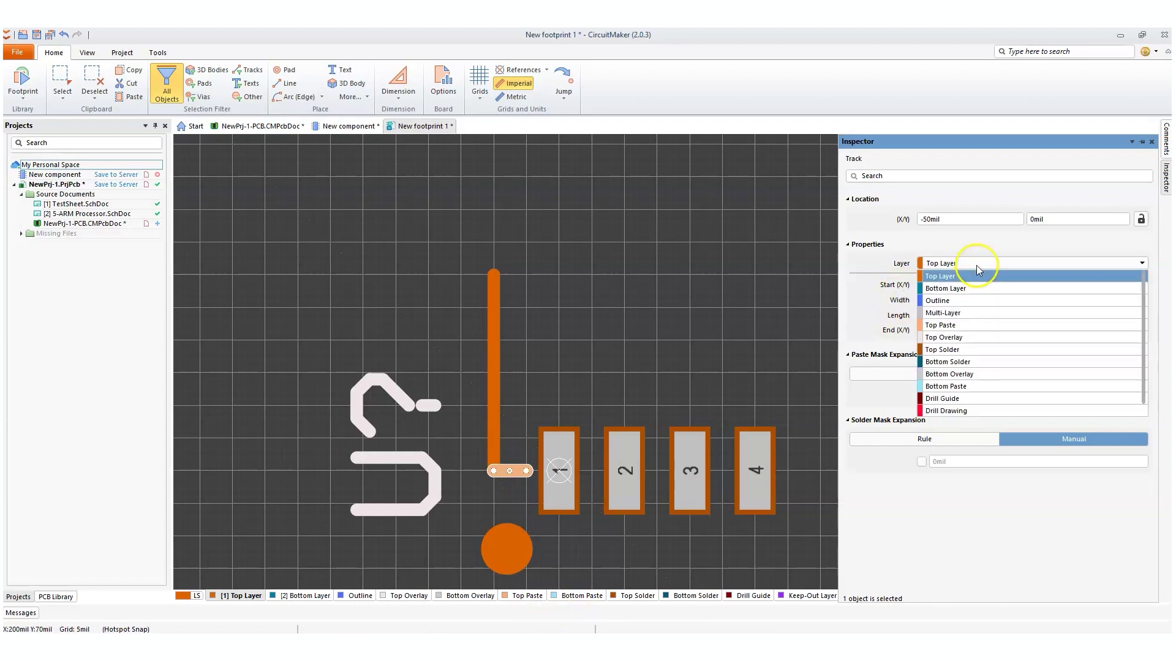
click(976, 337)
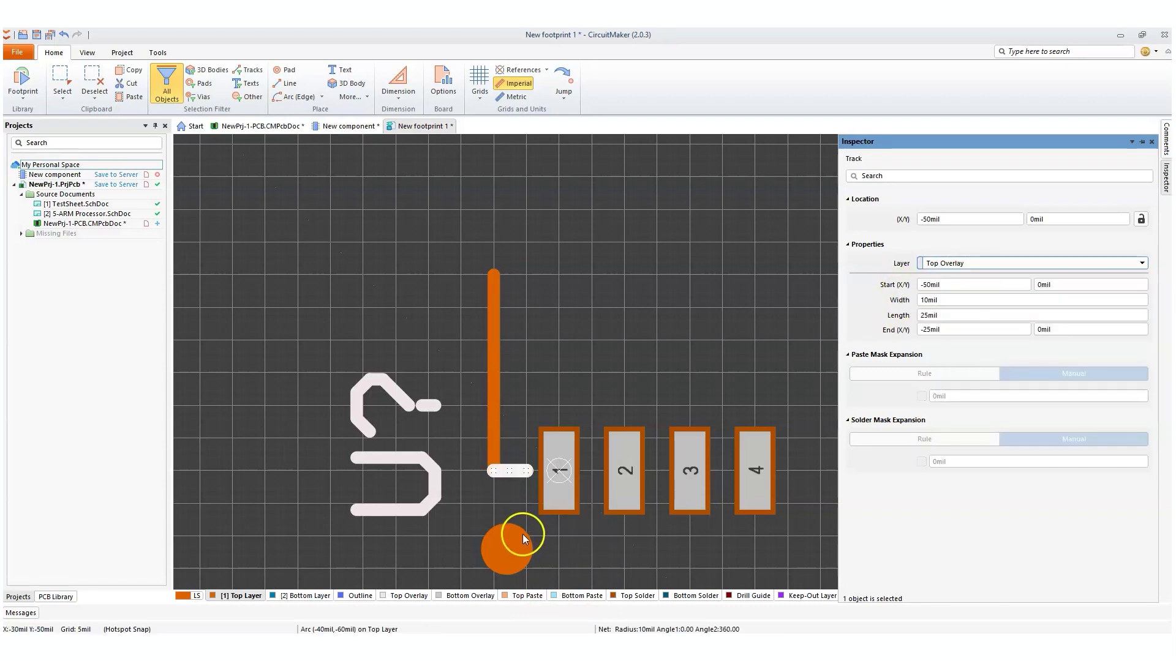
click(494, 442)
click(974, 264)
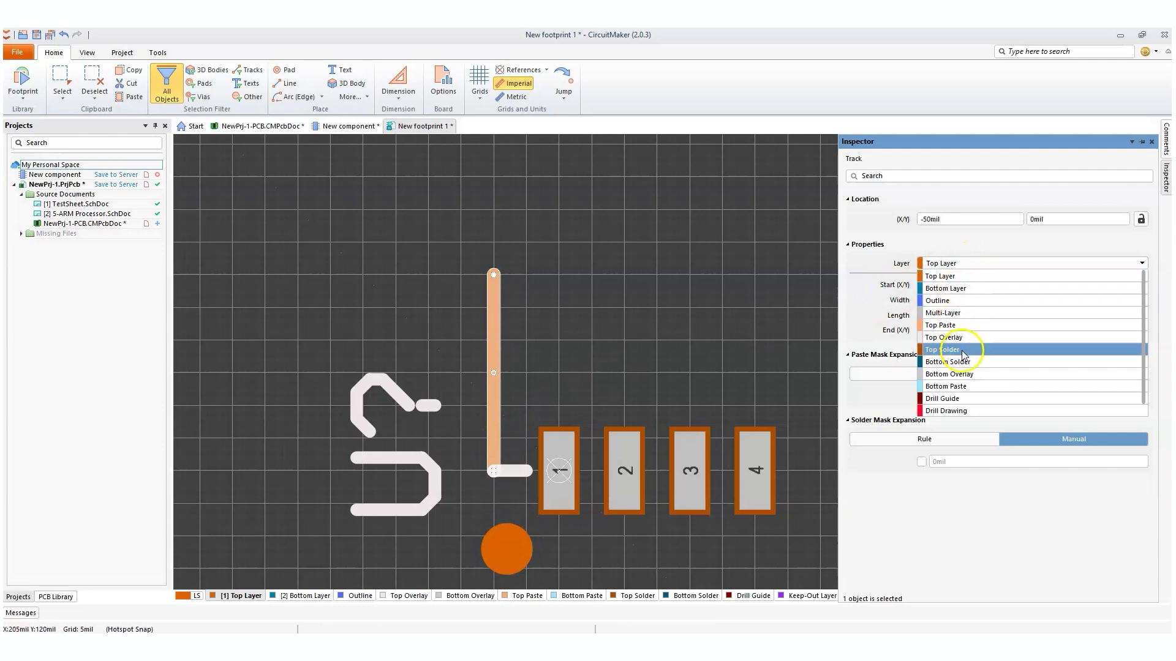
click(955, 336)
click(504, 553)
click(964, 264)
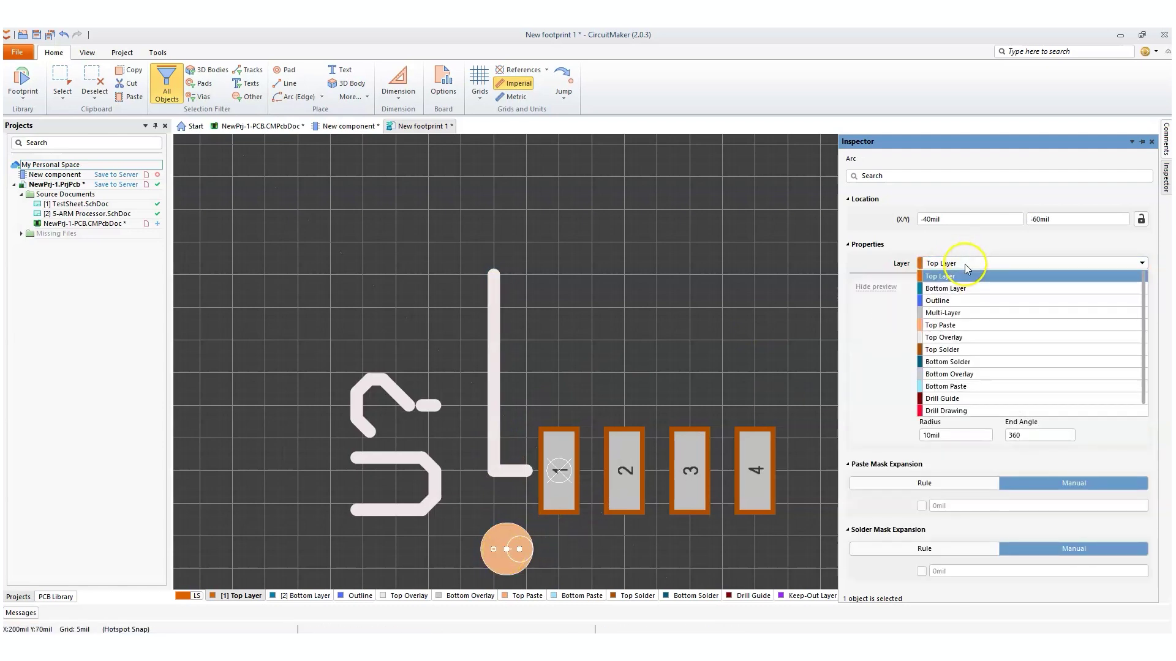
click(967, 337)
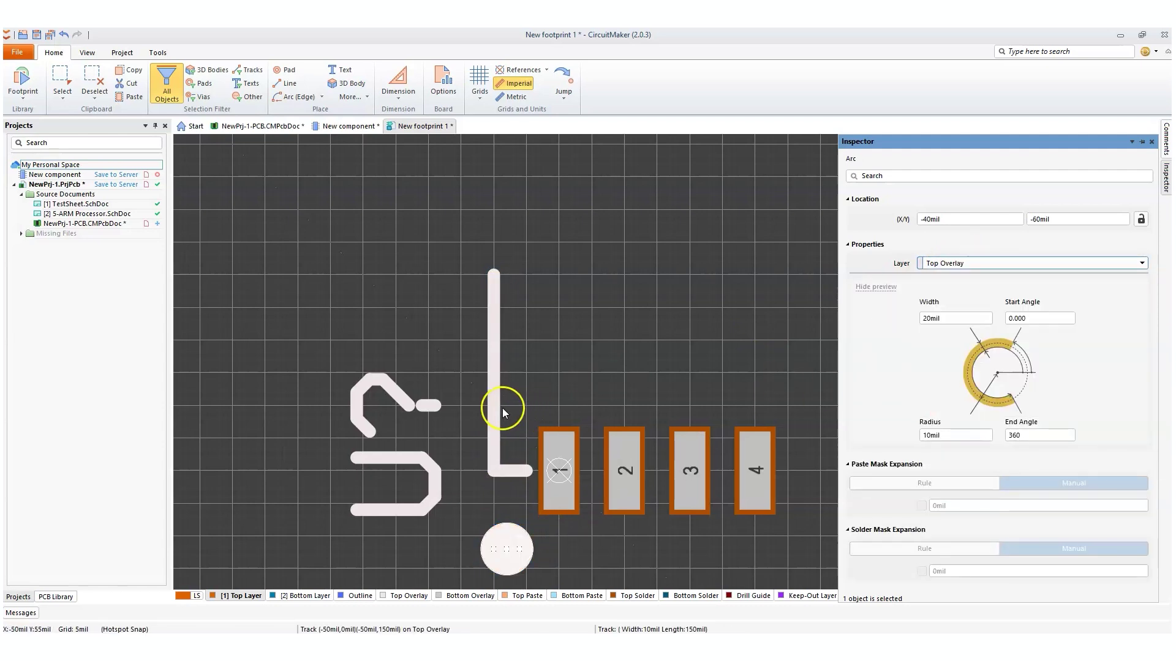
click(374, 280)
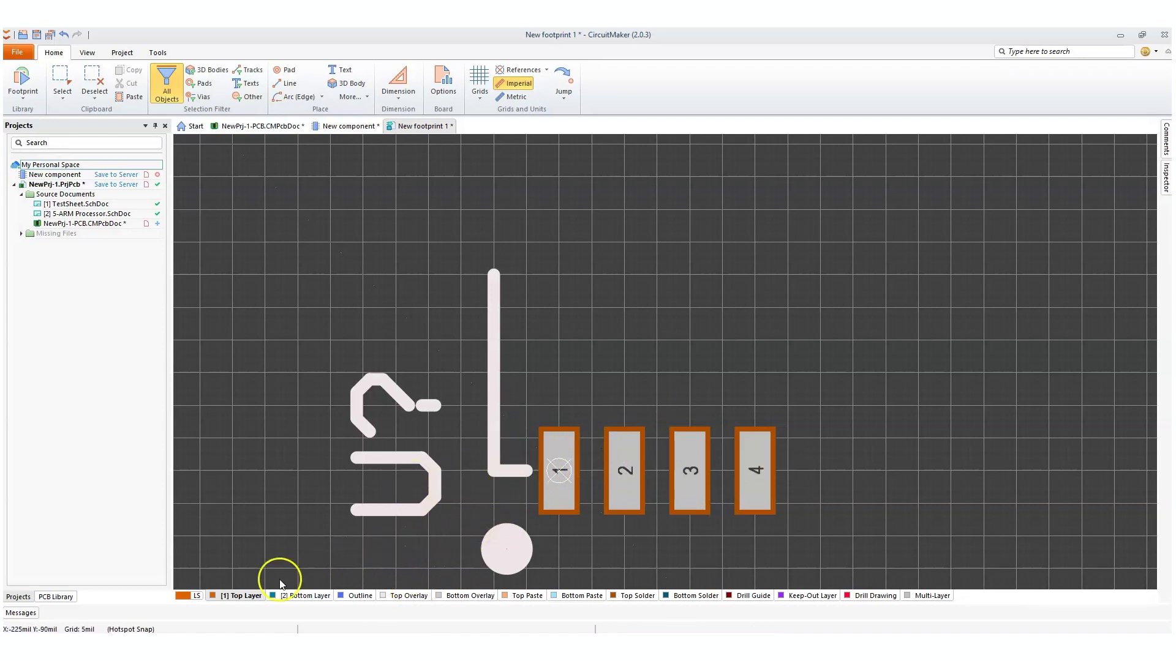
Make Top Overlay the footprint's active layer and switch to the NewPrj-1-PCB.CMPcbDoc document.
click(397, 596)
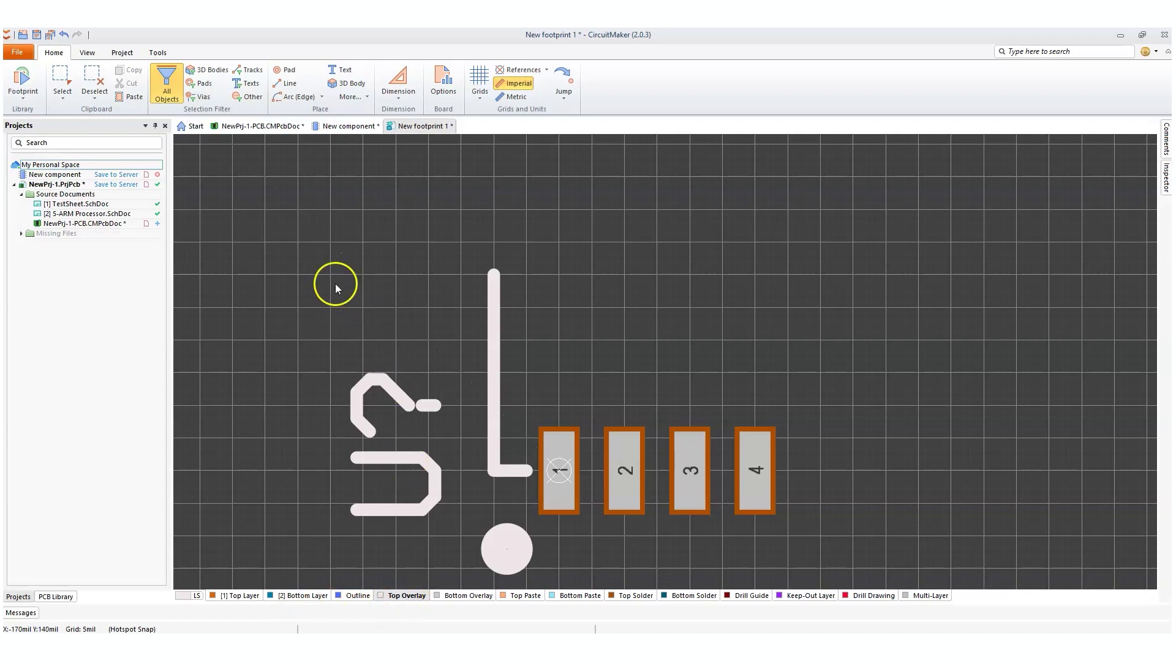
click(291, 84)
click(494, 274)
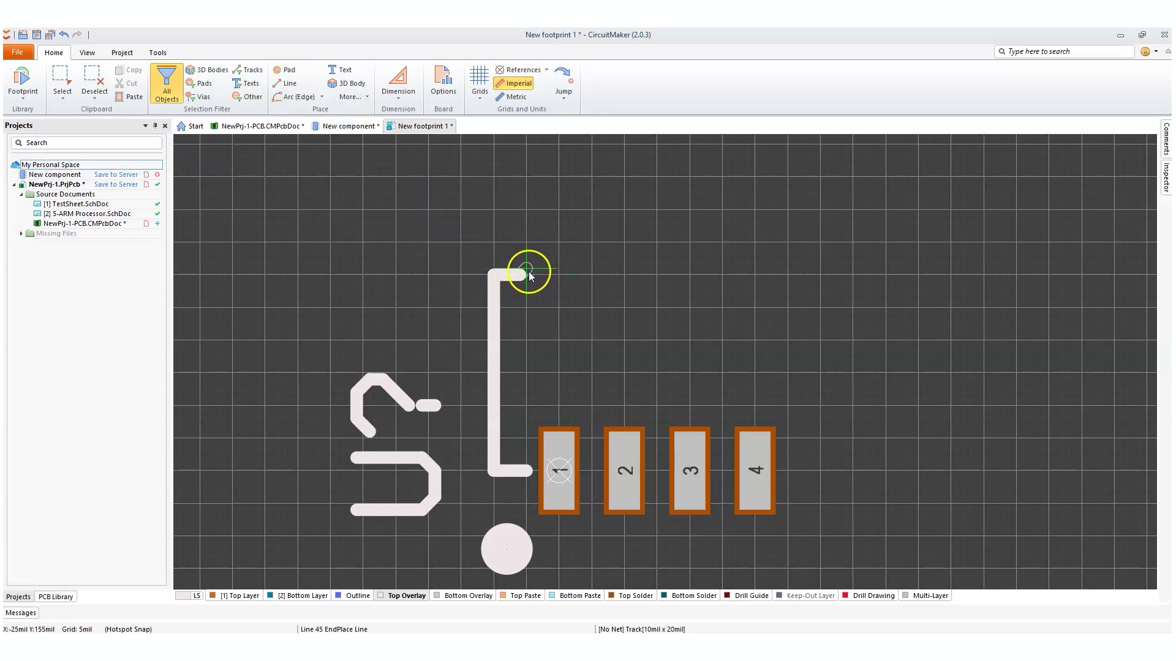
right_click(528, 275)
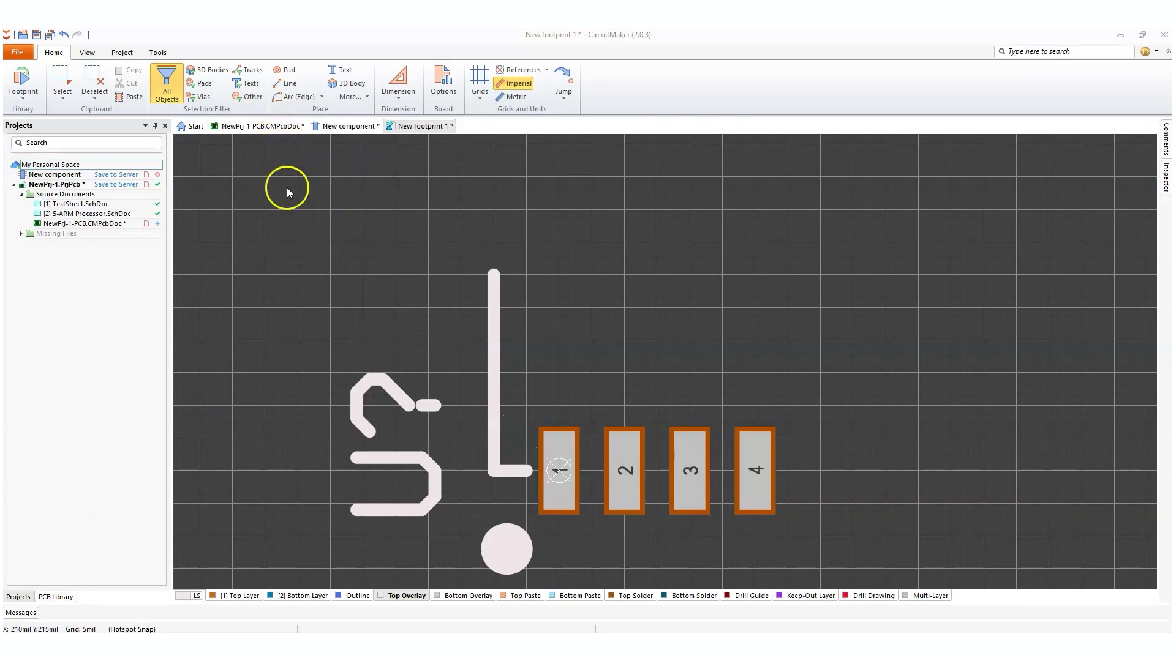
click(274, 136)
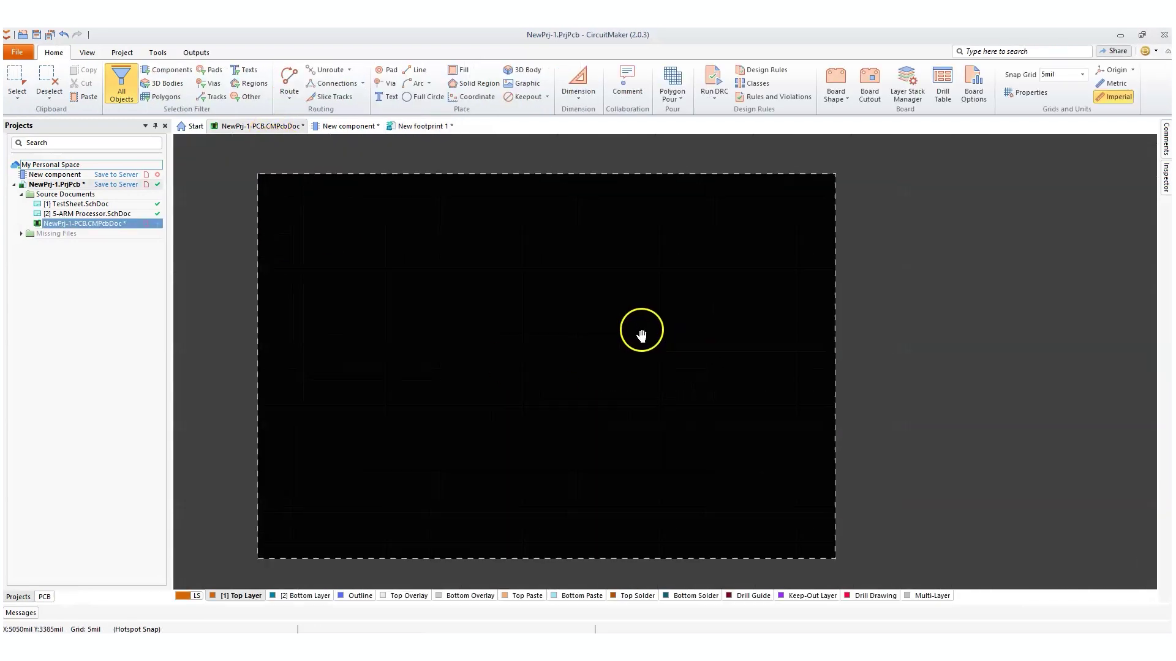
Pan around the NewPrj-1 board, make Top Overlay its active layer, and launch Notepad.
right_drag(701, 362, 624, 363)
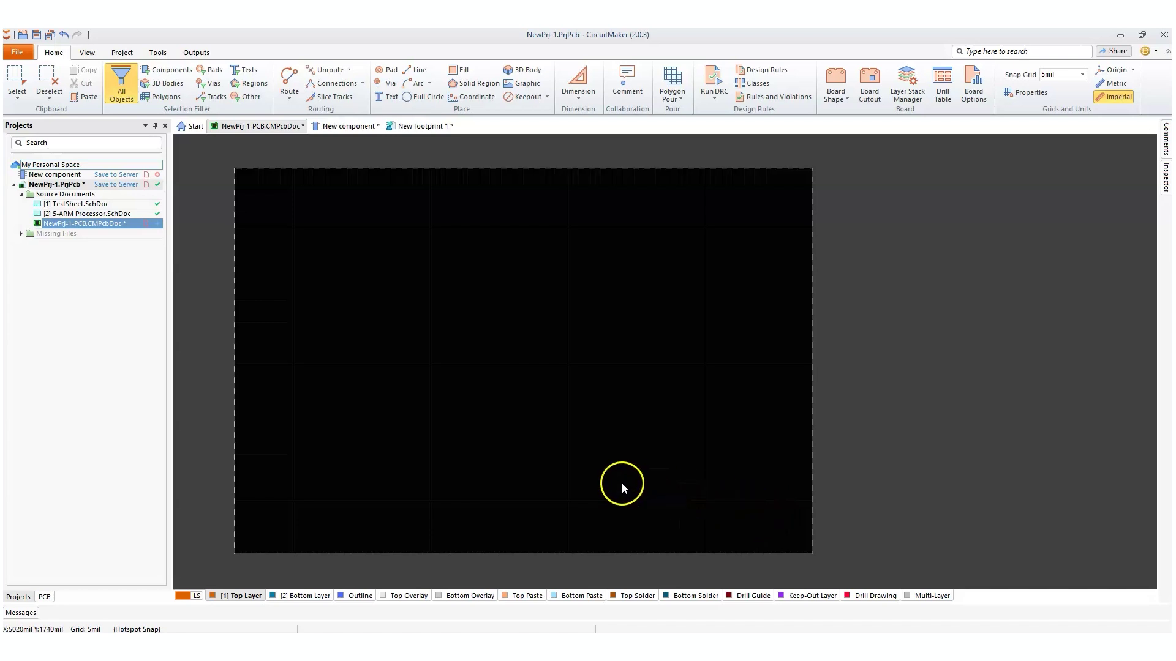
right_drag(654, 476, 717, 472)
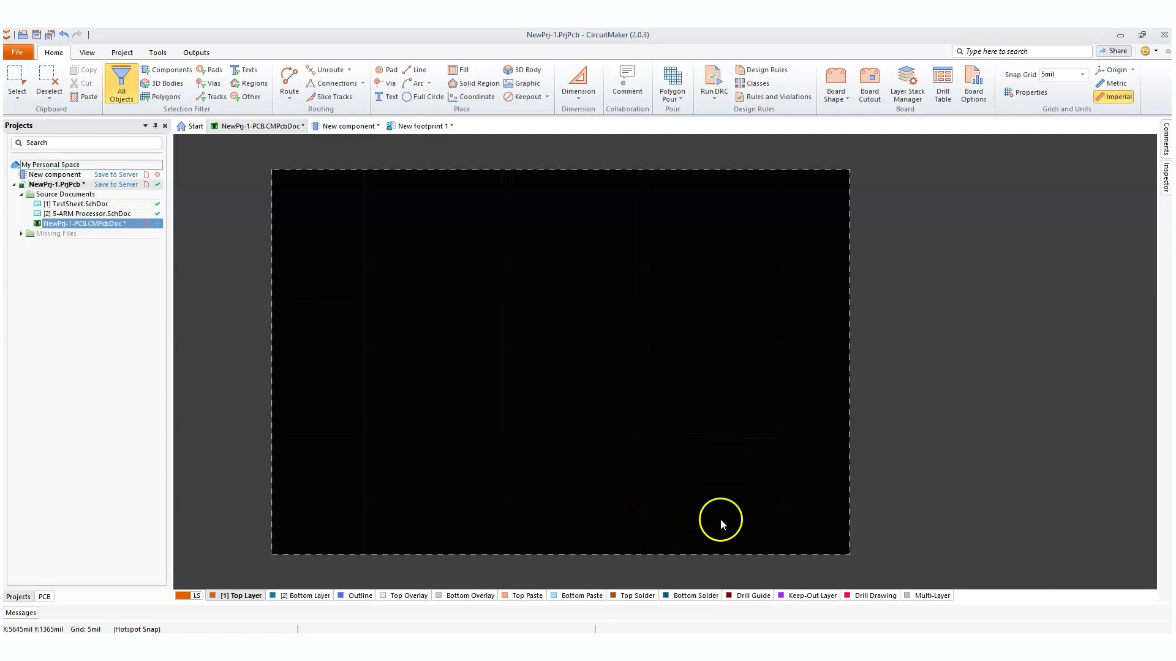
right_drag(802, 529, 709, 517)
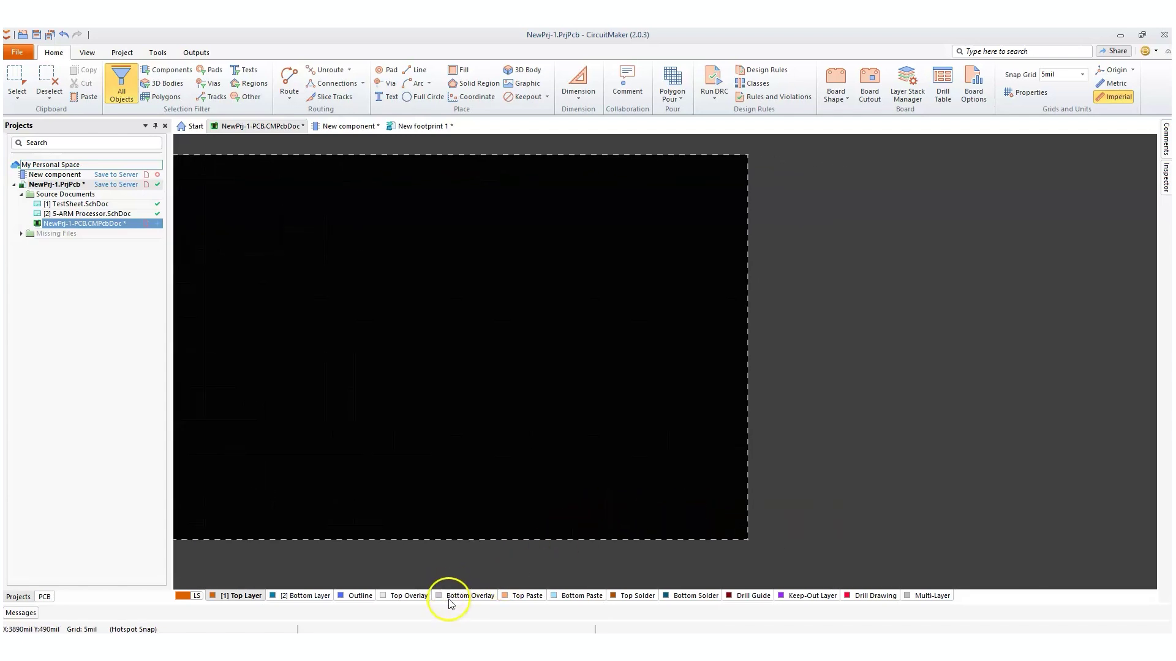
right_drag(567, 434, 630, 460)
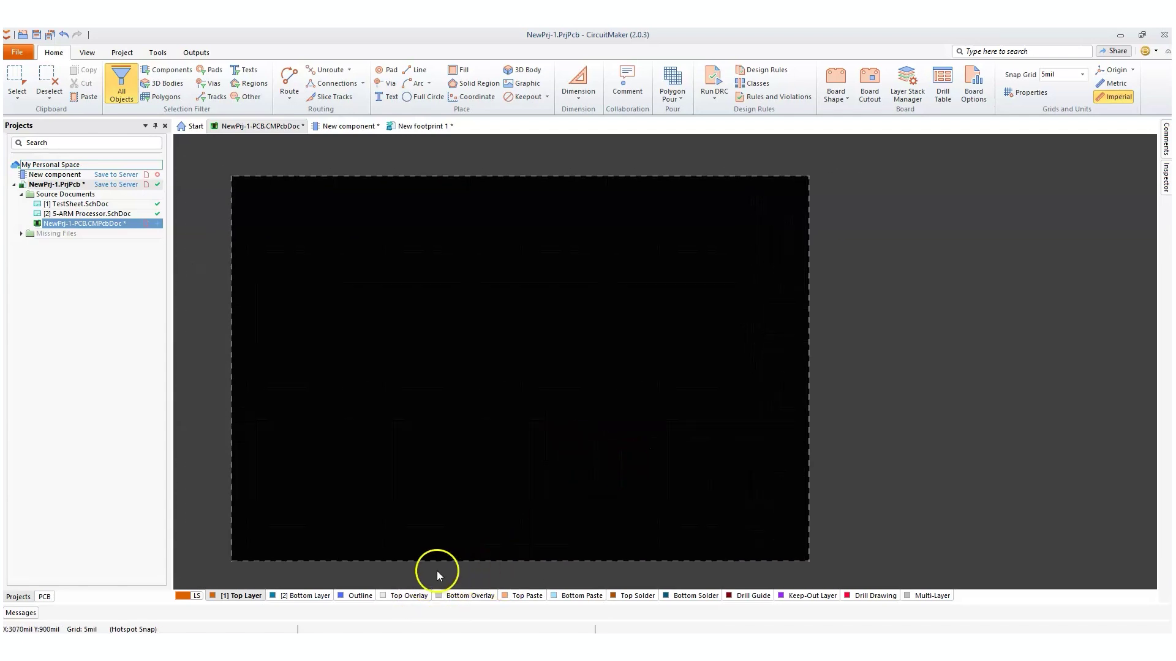
click(406, 595)
right_drag(653, 521, 607, 501)
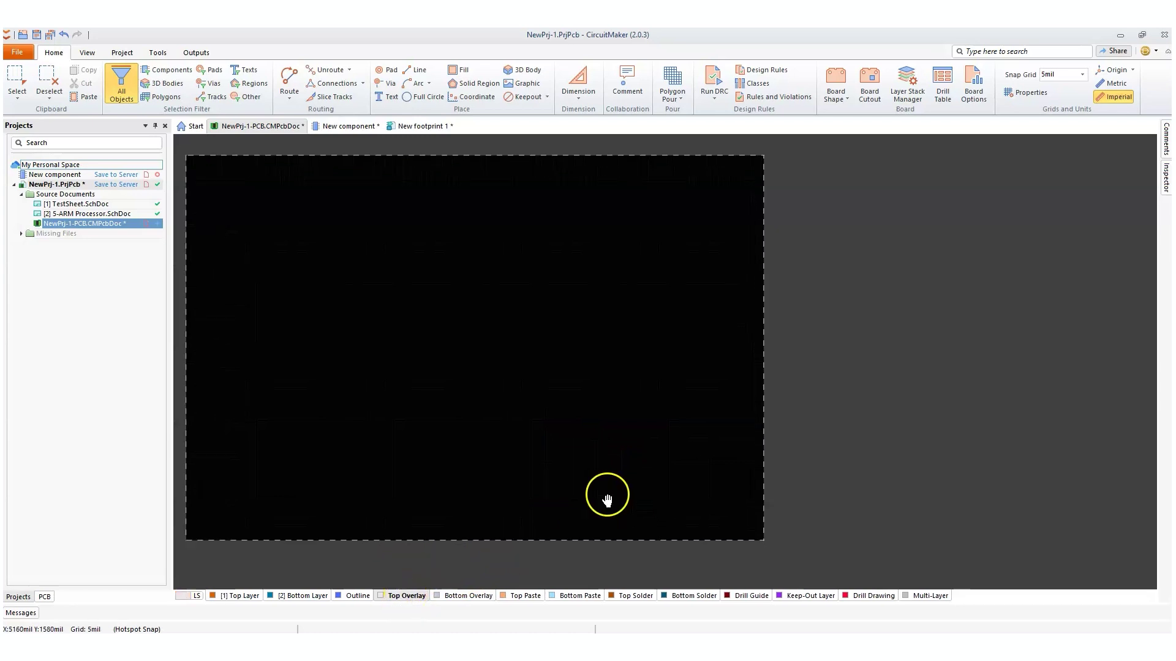
click(199, 650)
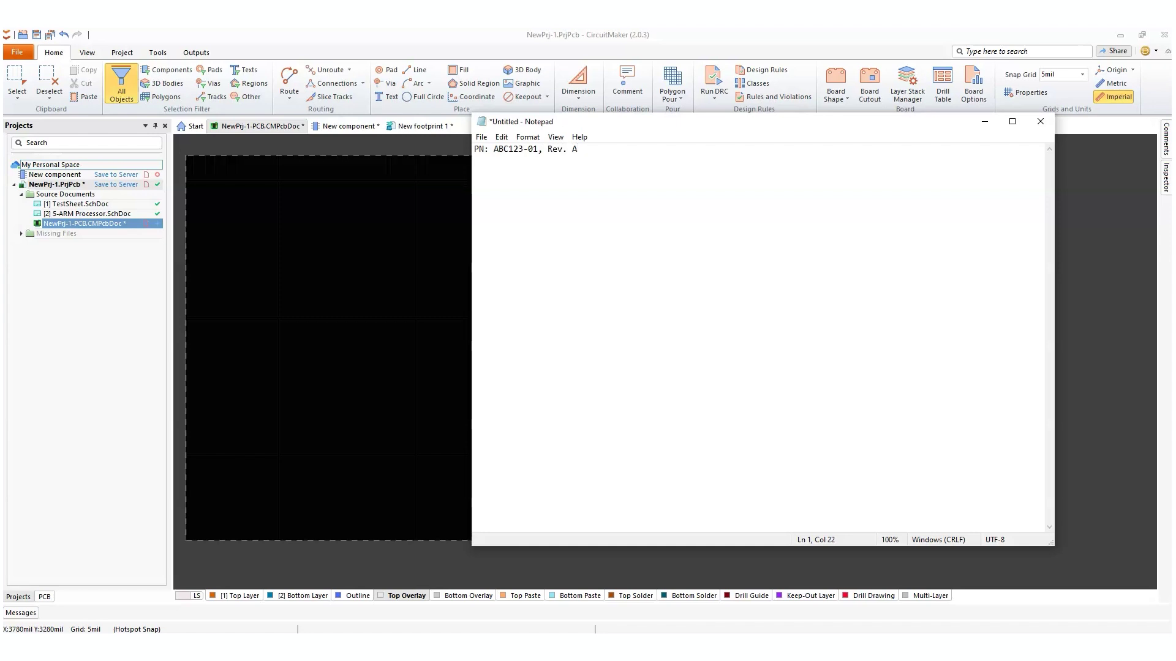
Select the 'PN: ABC123-01, Rev. A' line in Notepad and return to the PCB board.
key(ctrl+a)
key(ctrl+c)
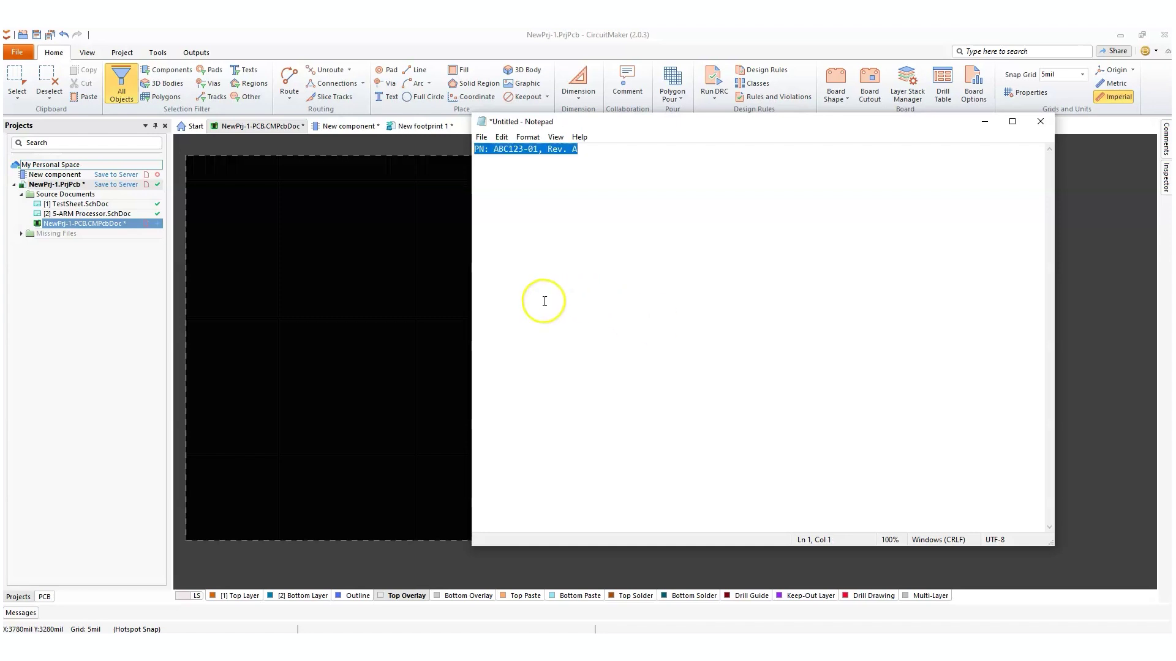
click(432, 34)
Paste 'PN: ABC123-01, Rev. A' near the board's lower right and zoom in there.
key(ctrl+v)
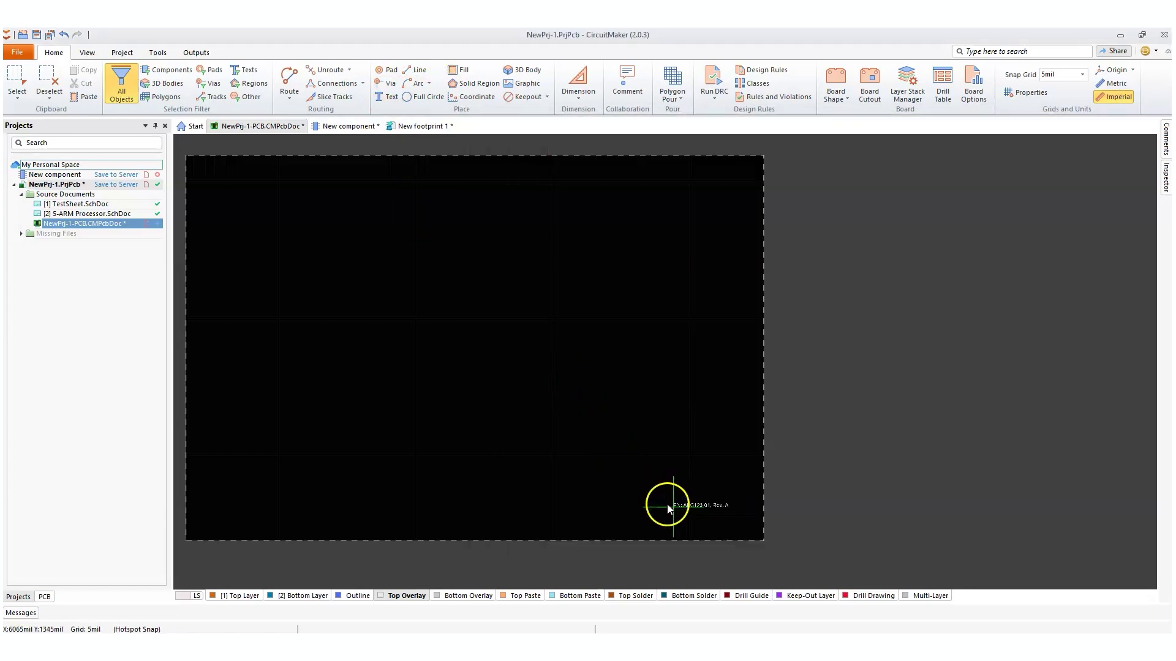
click(696, 529)
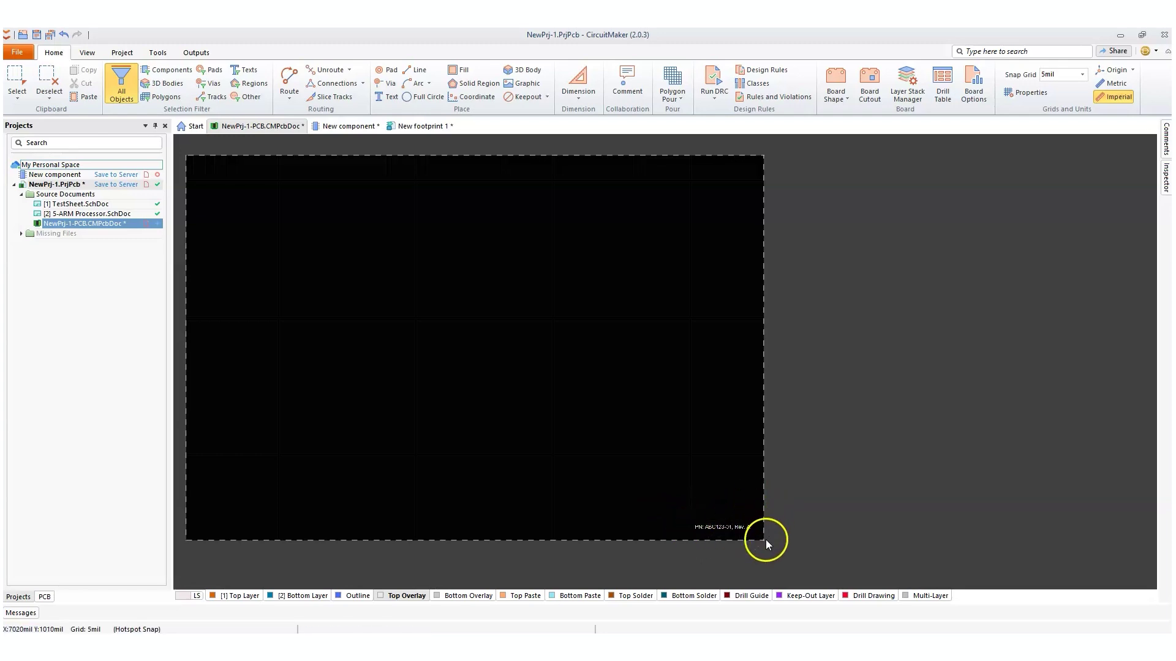
right_drag(766, 539, 750, 516)
ctrl+scroll(787, 520, up, 2)
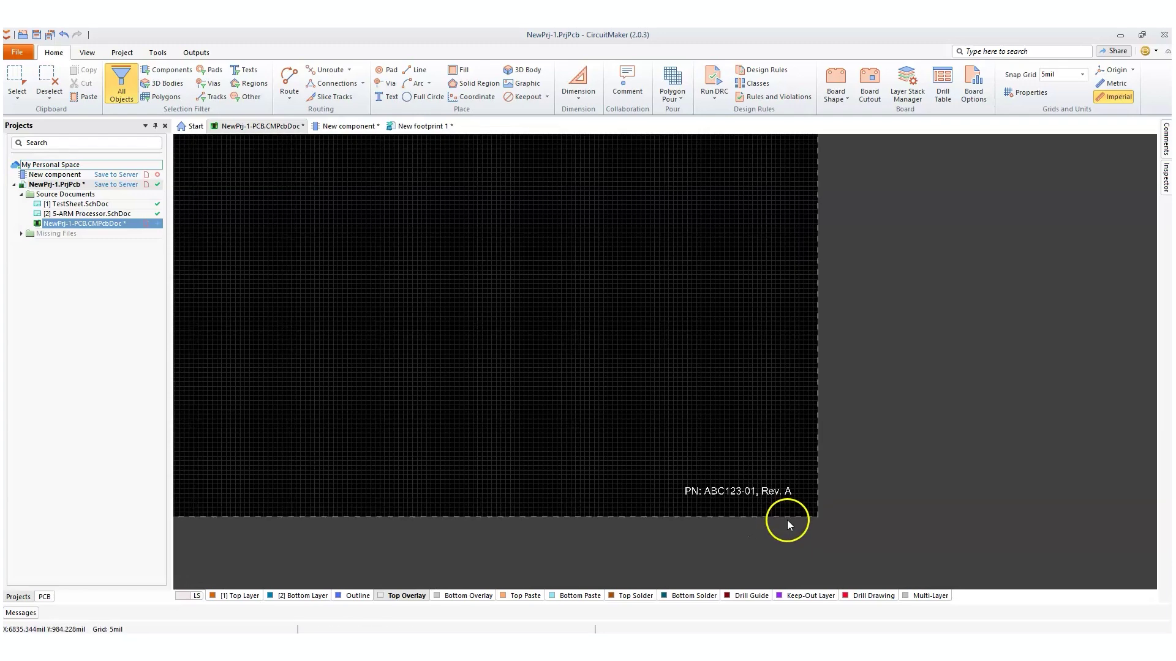
ctrl+scroll(787, 520, up, 1)
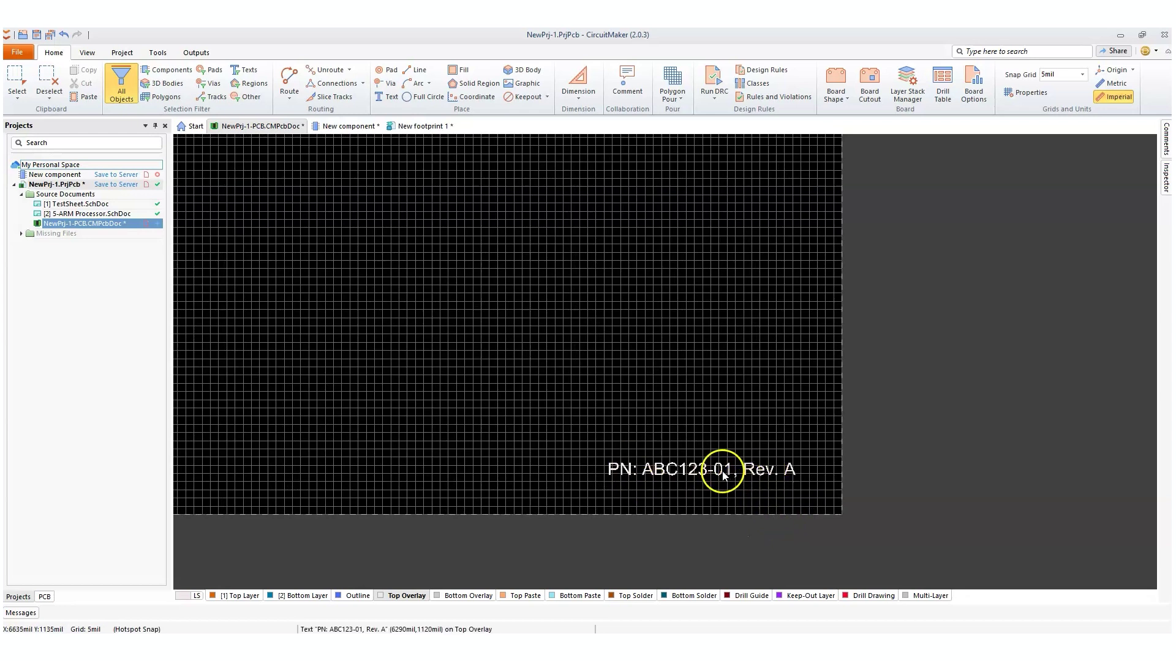
Fine-tune the part-number text's position into the board's lower-right corner.
drag(724, 476, 600, 483)
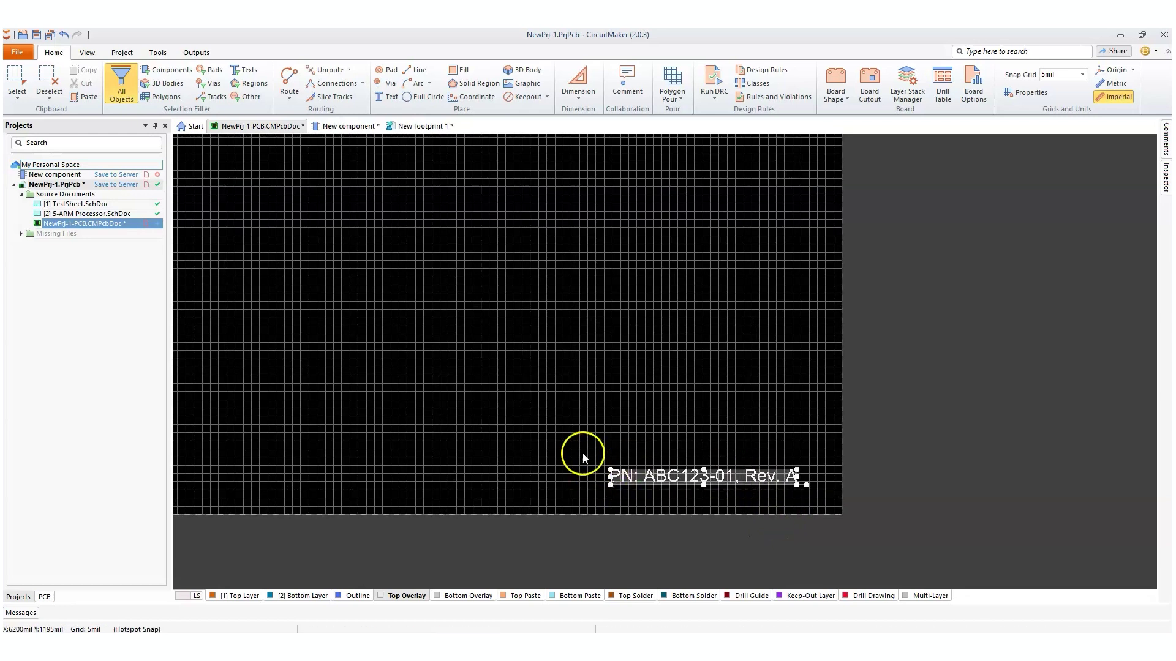
click(585, 461)
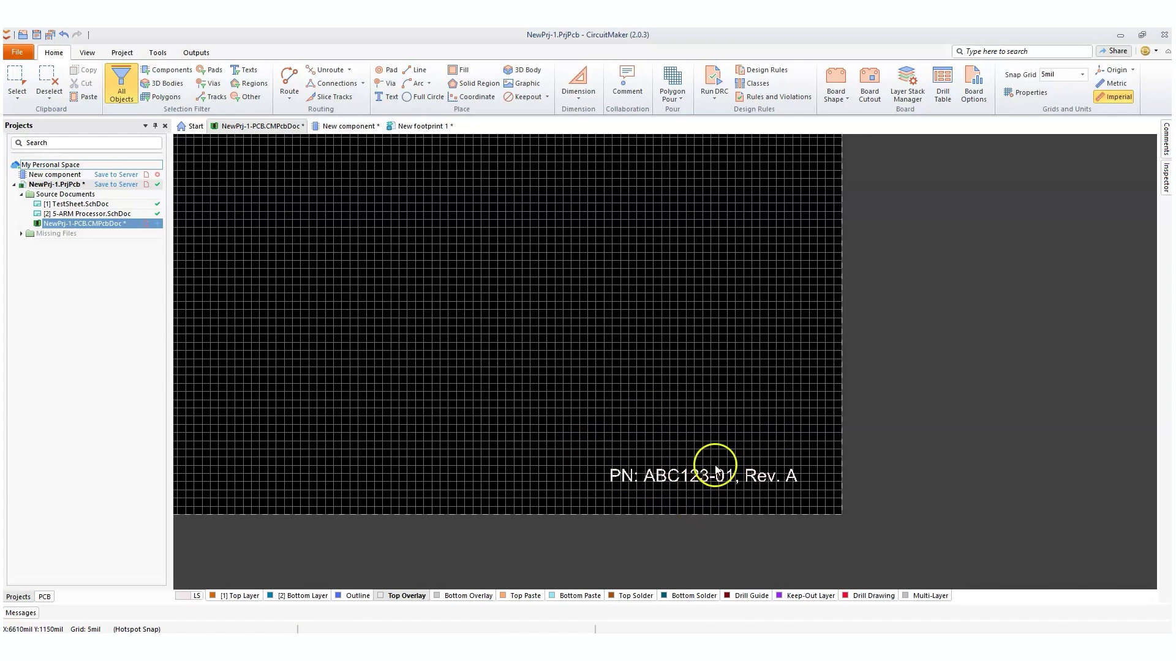
click(656, 473)
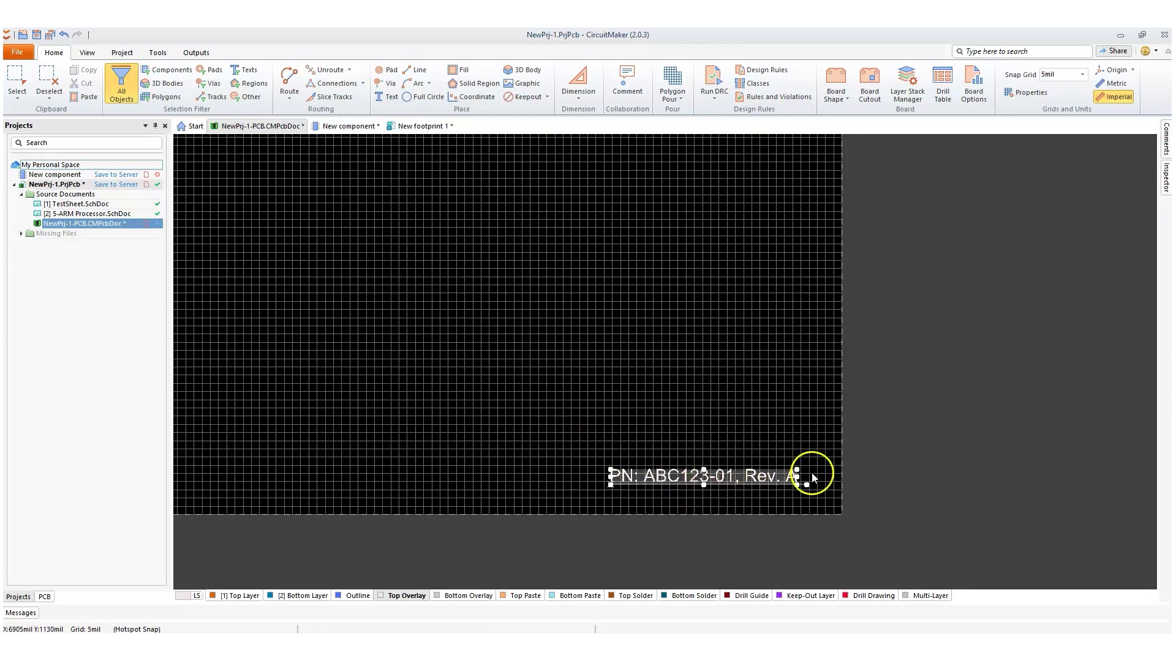
drag(811, 484, 565, 434)
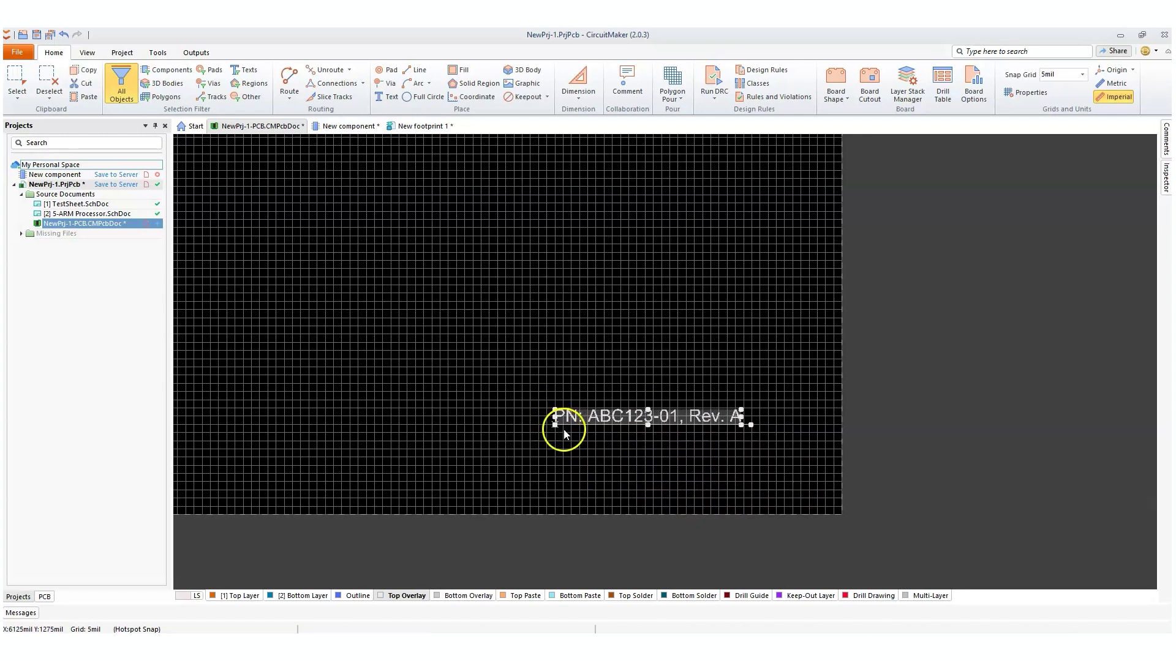
mouse_move(750, 424)
mouse_down()
mouse_move(563, 409)
mouse_move(604, 262)
mouse_move(588, 451)
mouse_move(417, 475)
mouse_move(637, 475)
mouse_move(625, 485)
mouse_up()
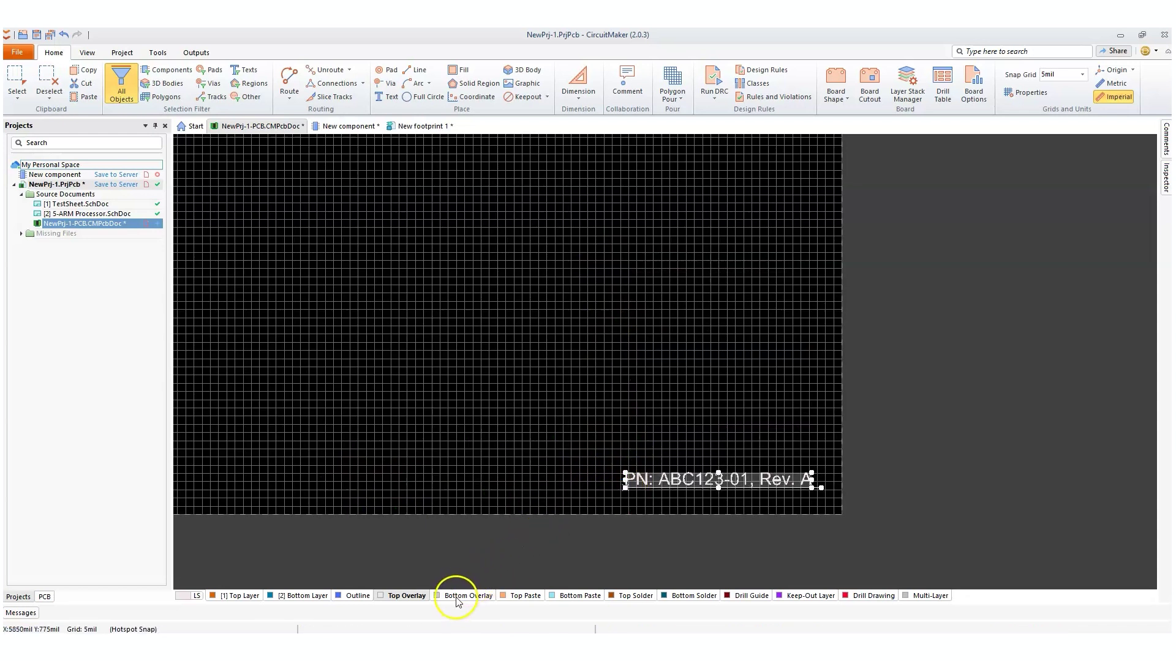
click(561, 468)
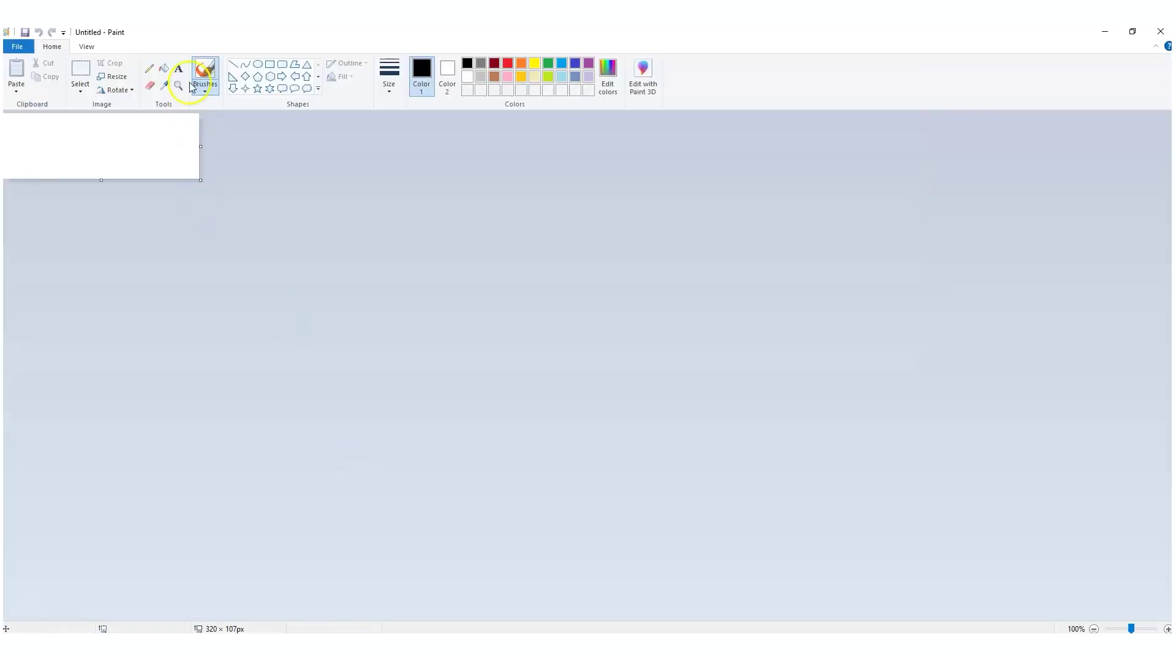
Add 'Company ABC, Inc.' text in bold italic Bernard MT Condensed near the canvas top-left.
click(178, 69)
click(11, 133)
text(Company ABC, Inc.)
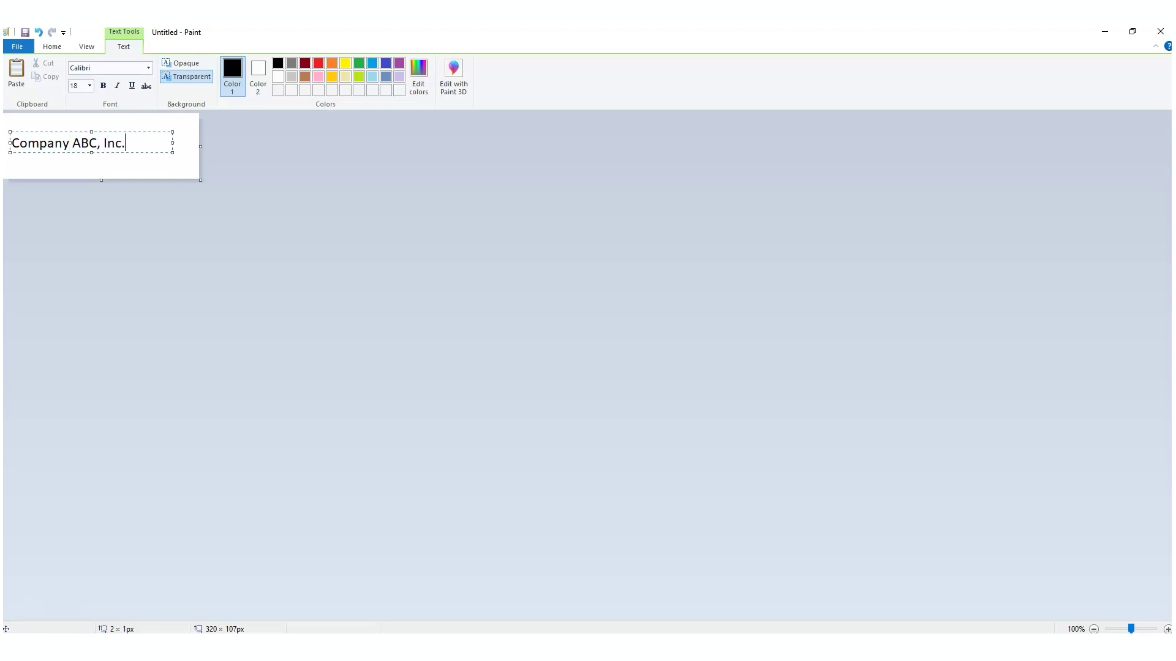
key(shift+Left)
key(shift+Left)
key(shift+Left)
key(shift+Left)
key(shift+Left)
key(shift+Left)
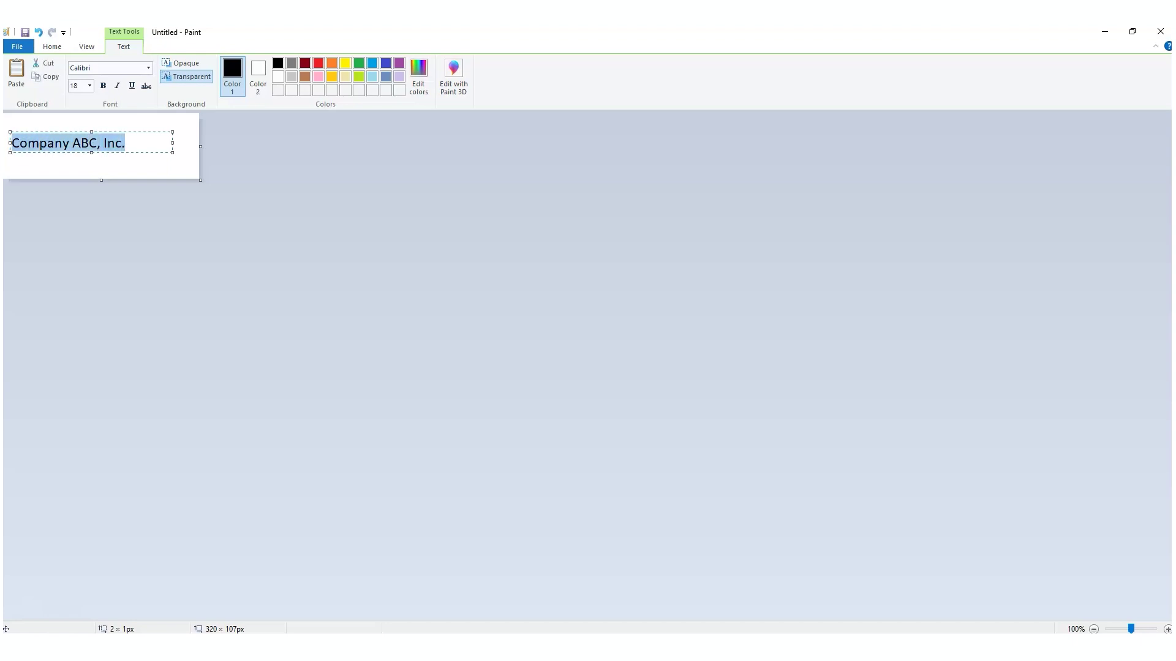
key(ctrl+b)
key(ctrl+i)
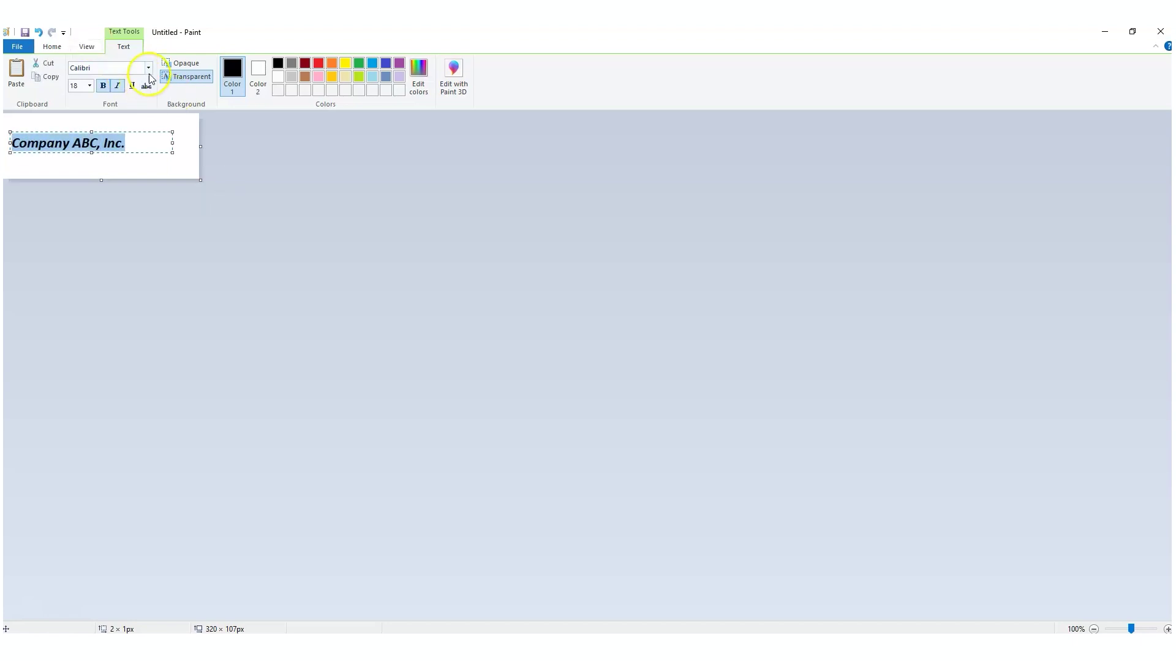
click(149, 68)
click(127, 302)
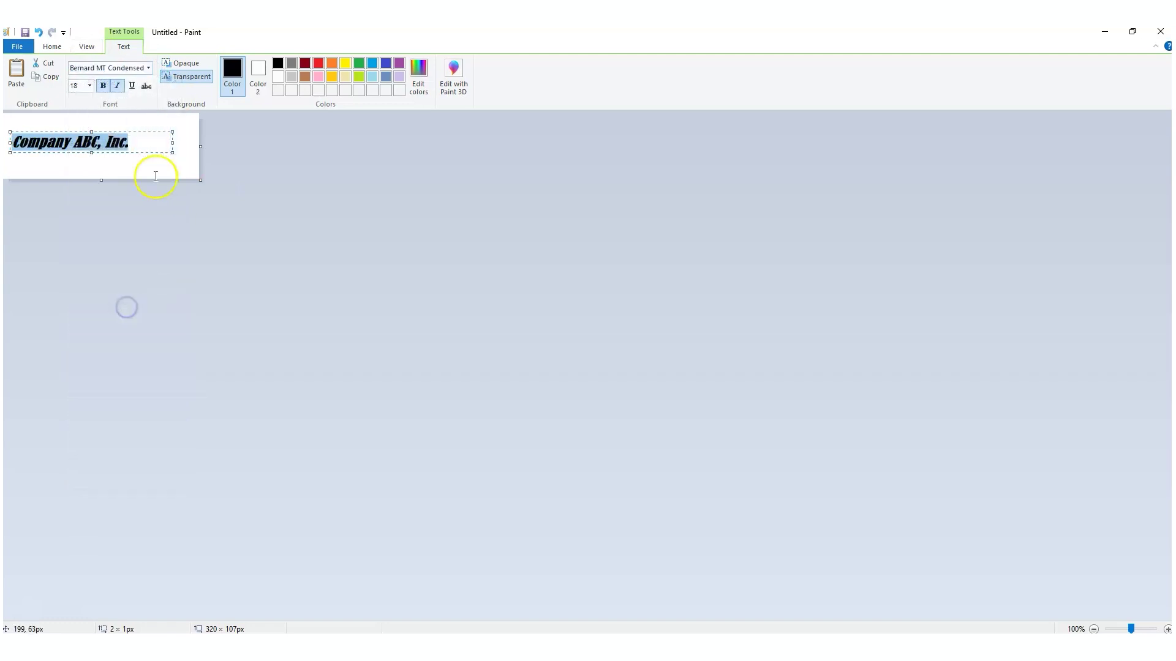
drag(137, 150, 156, 147)
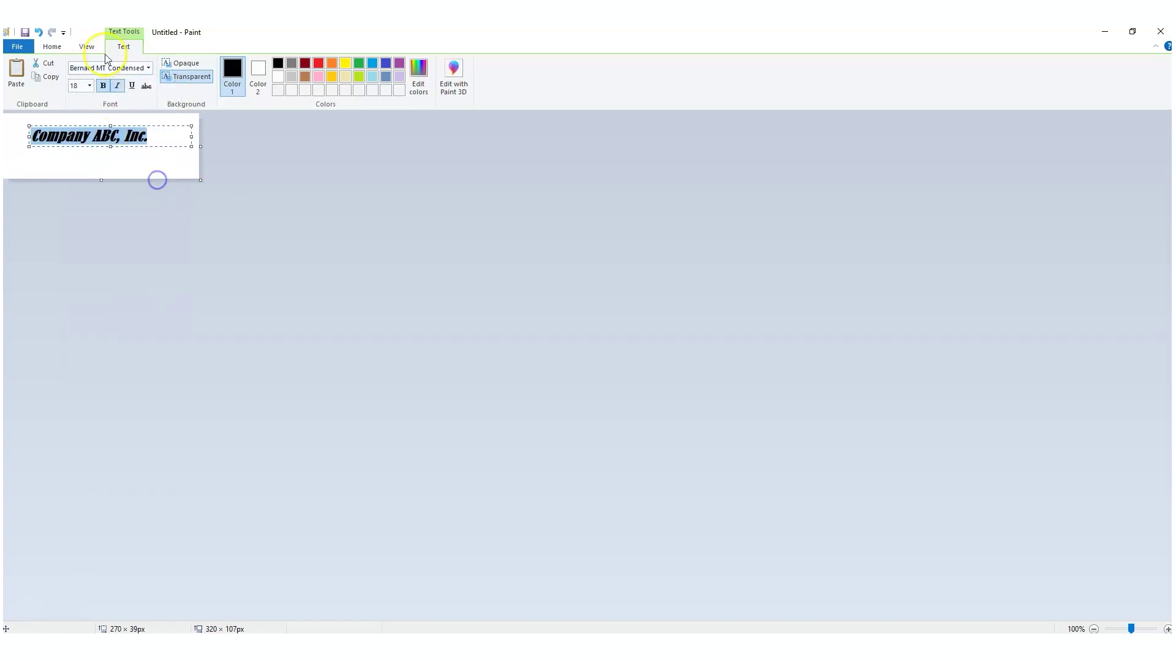
click(163, 158)
Draw a red straight line under 'Company ABC, Inc.'.
click(233, 69)
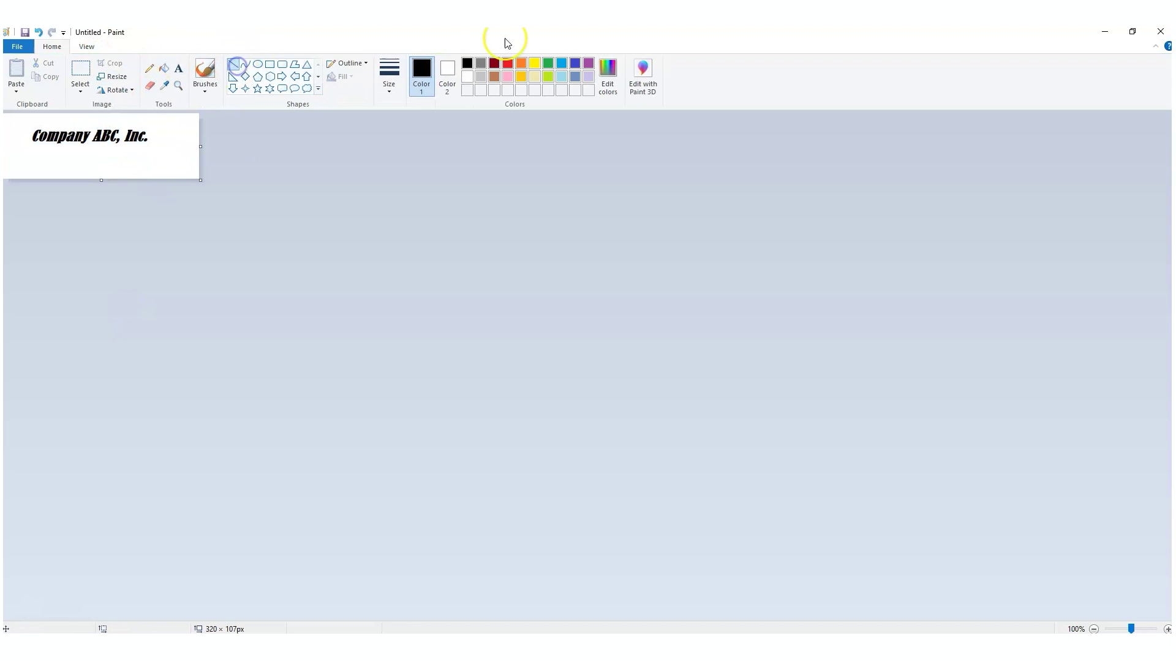
click(507, 63)
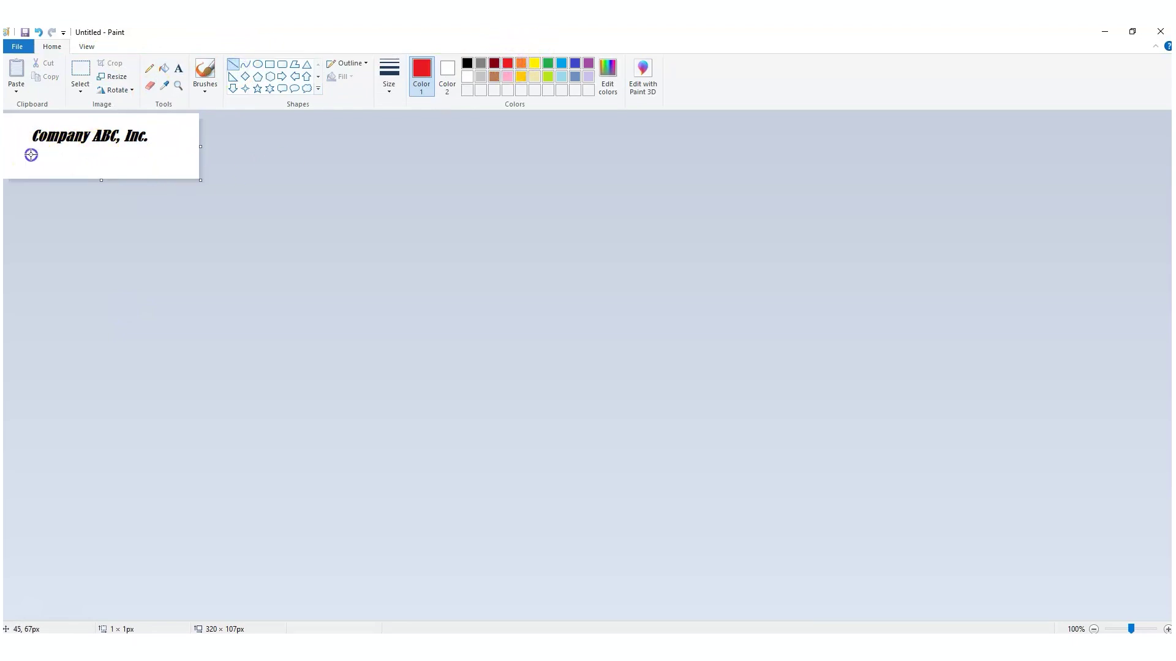
drag(30, 154, 146, 154)
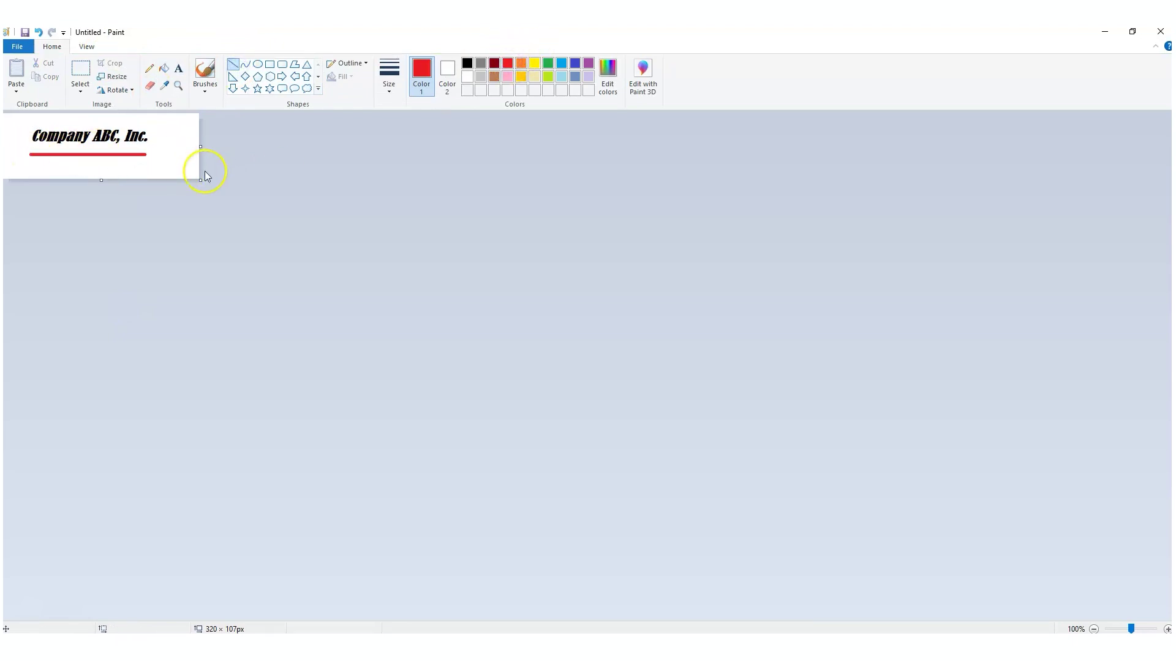
Save the logo image to Documents as cm-logo-1.png.
key(ctrl+s)
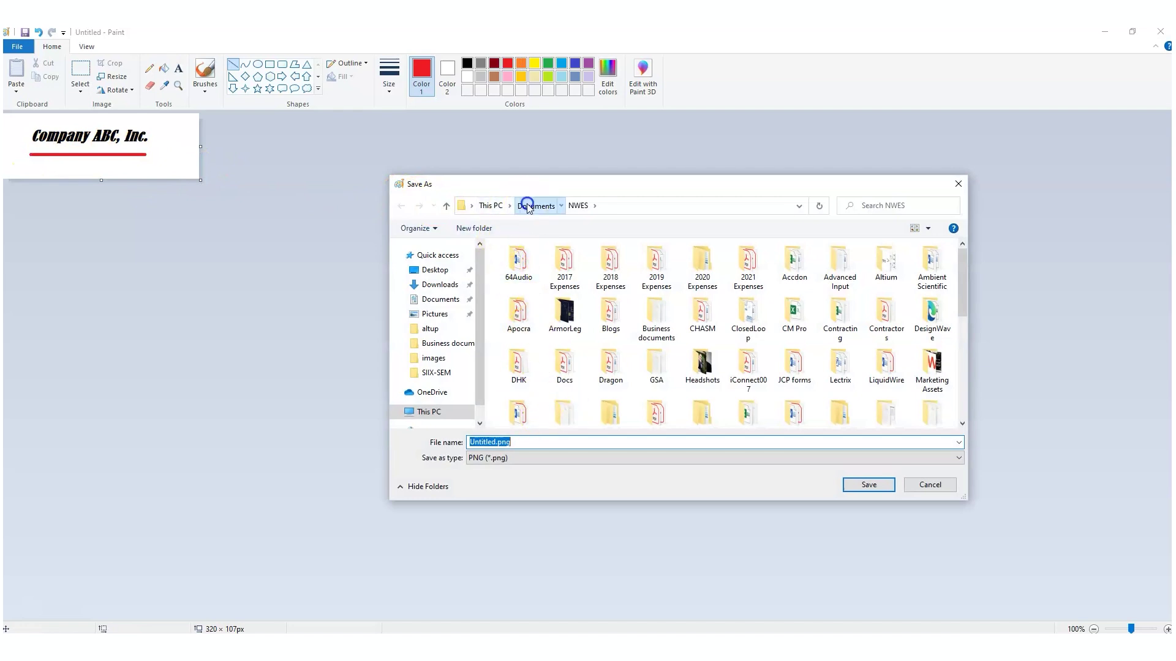
click(527, 207)
text(cm-logo-1)
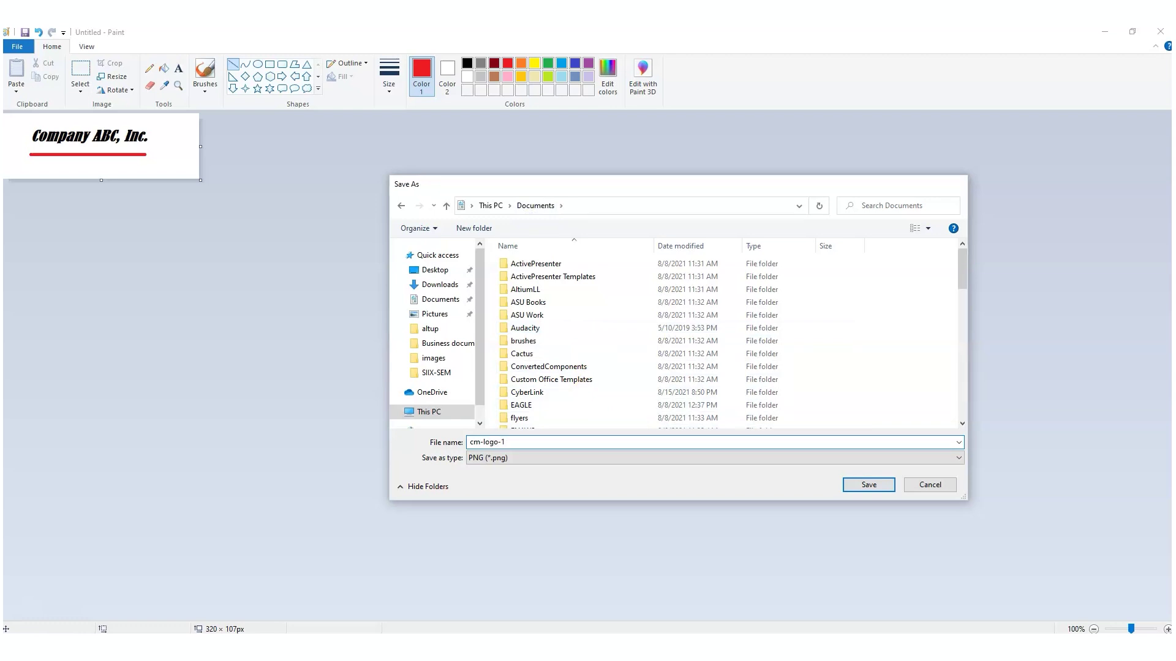
key(Return)
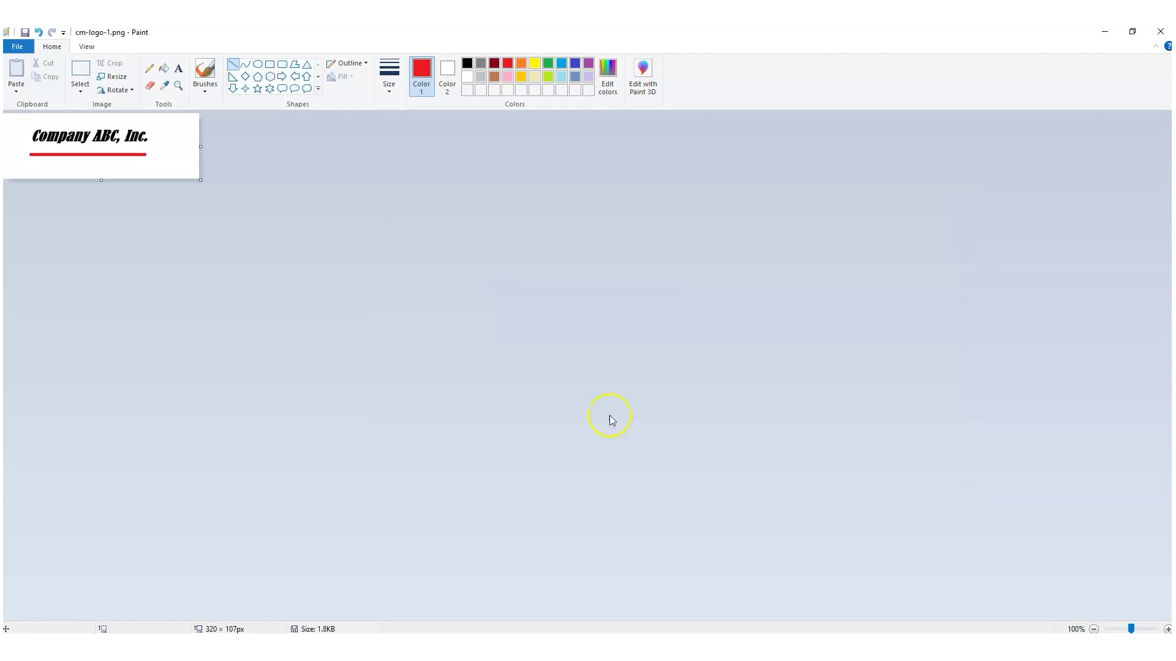
Import cm-logo-1.png from Documents as a board graphic above the part-number line.
click(1161, 35)
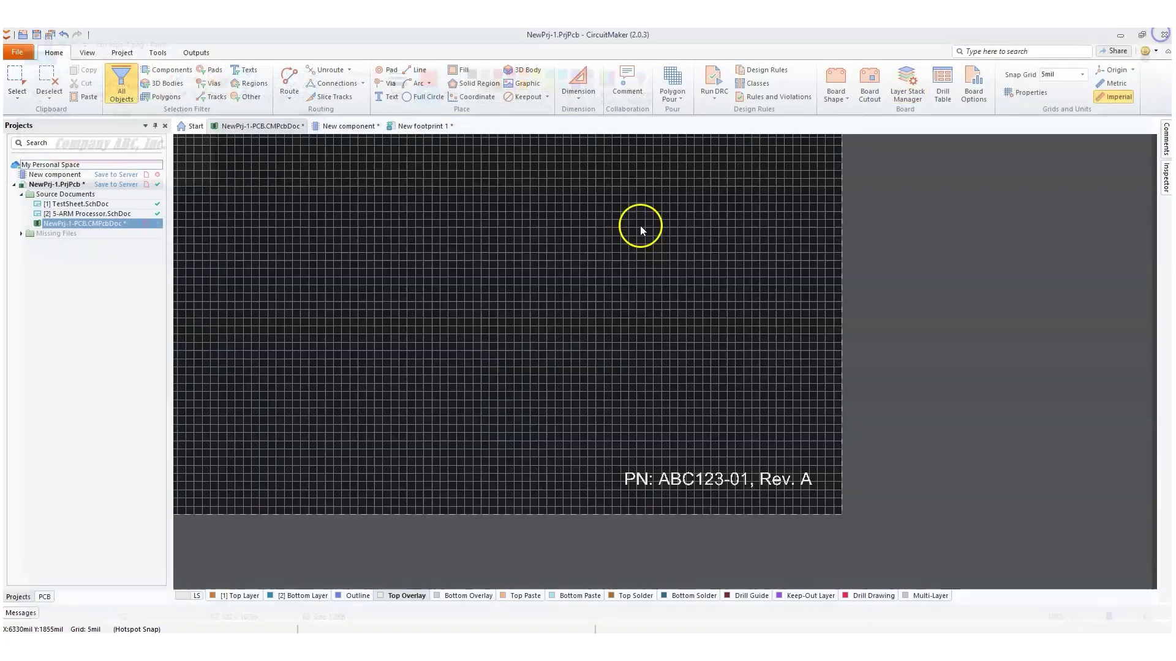
click(519, 86)
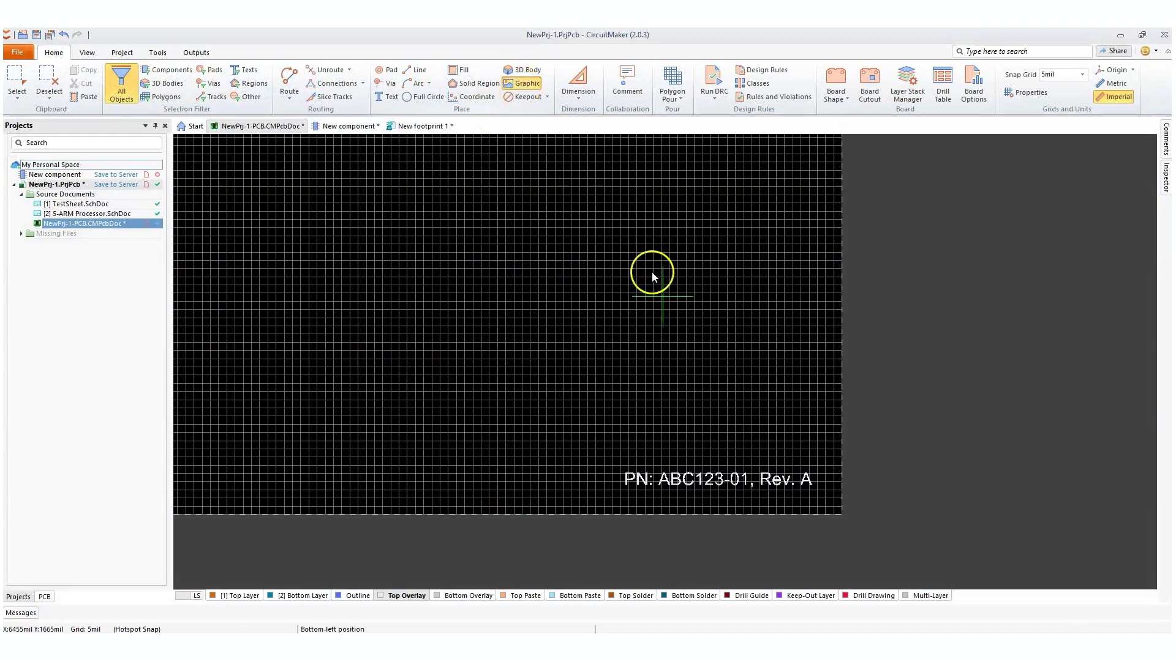
click(627, 406)
click(811, 458)
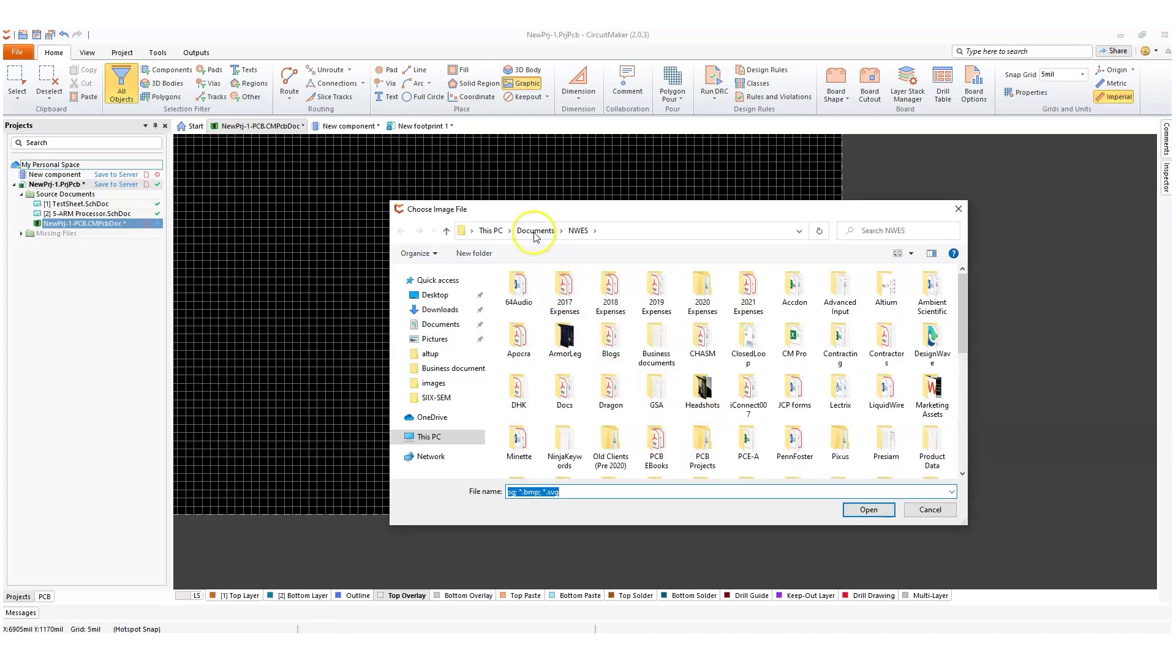
click(534, 233)
text(cm-logo-1.png)
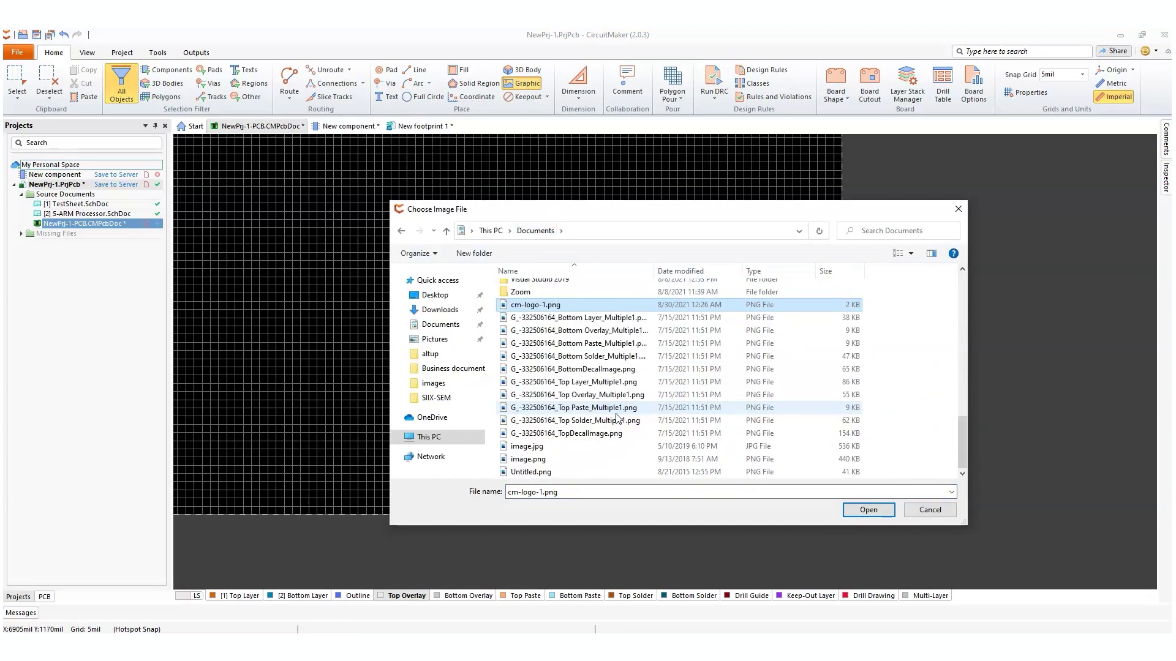
key(Return)
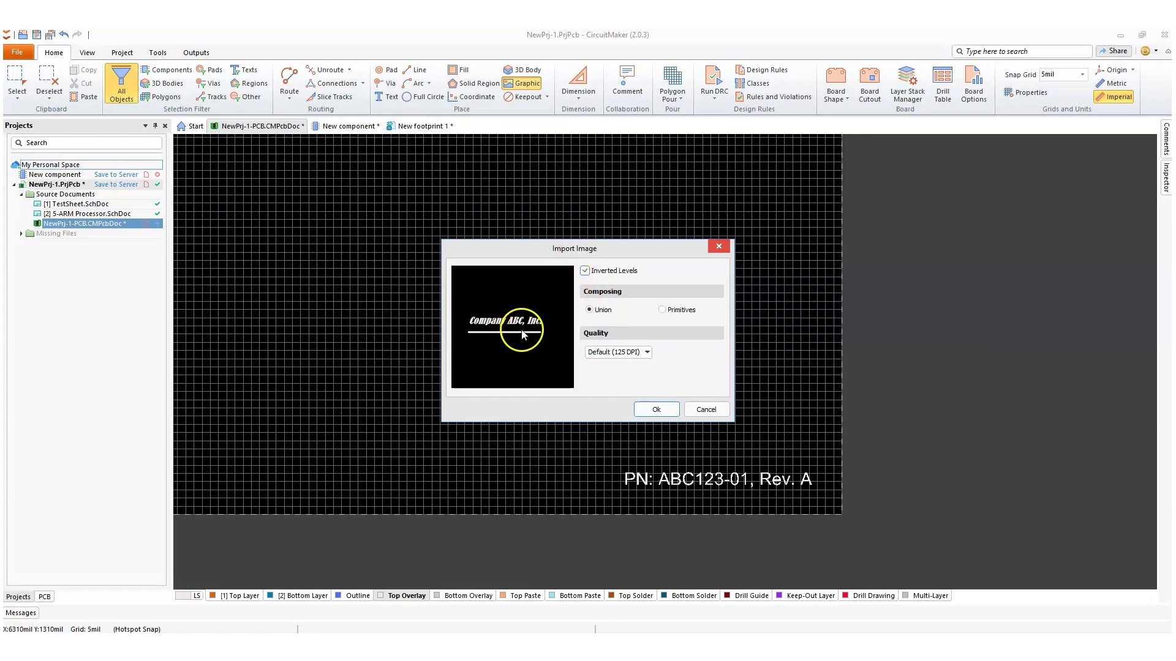
click(652, 412)
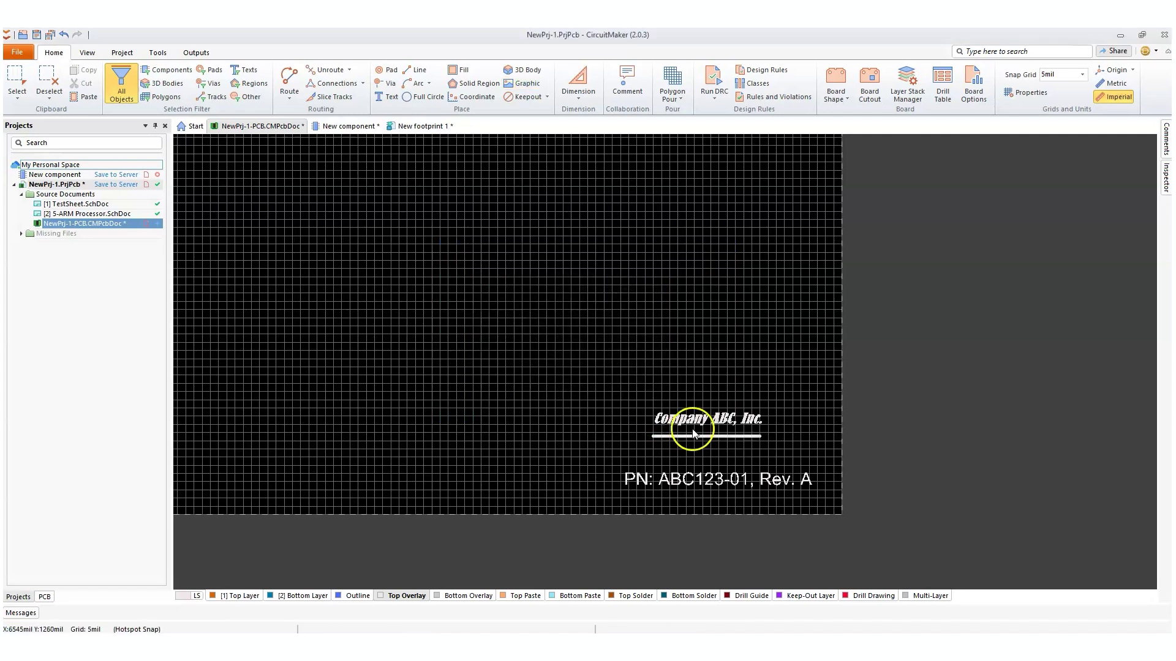
Set the logo's placement area and finalize it as a Top Overlay region.
click(675, 439)
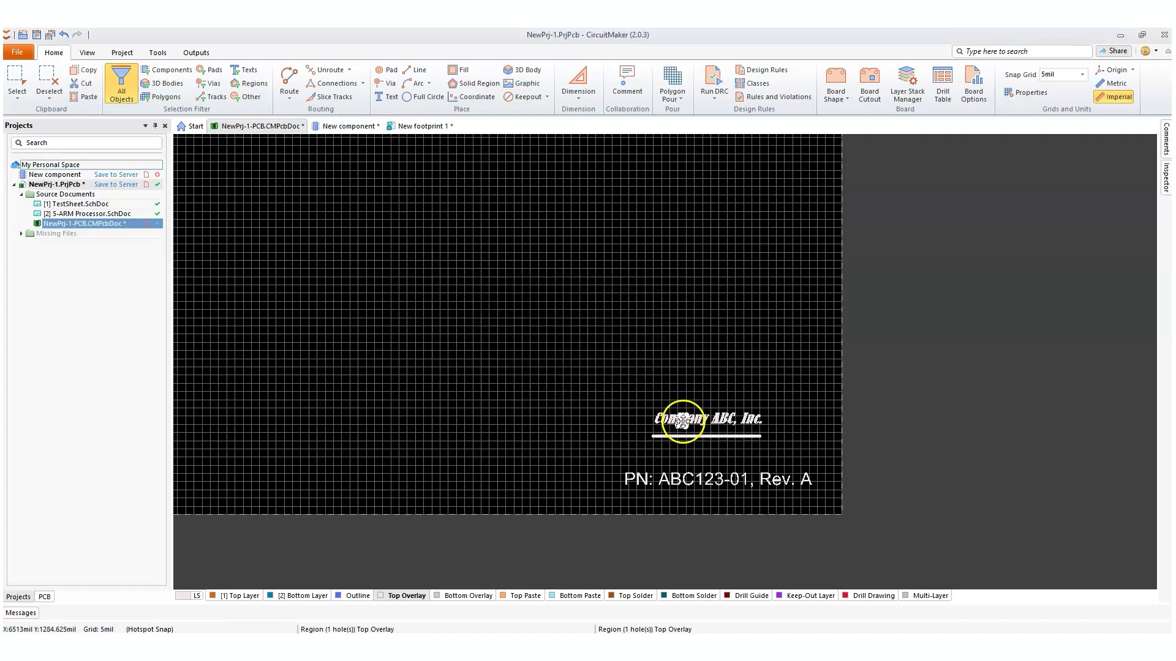
click(794, 374)
click(648, 446)
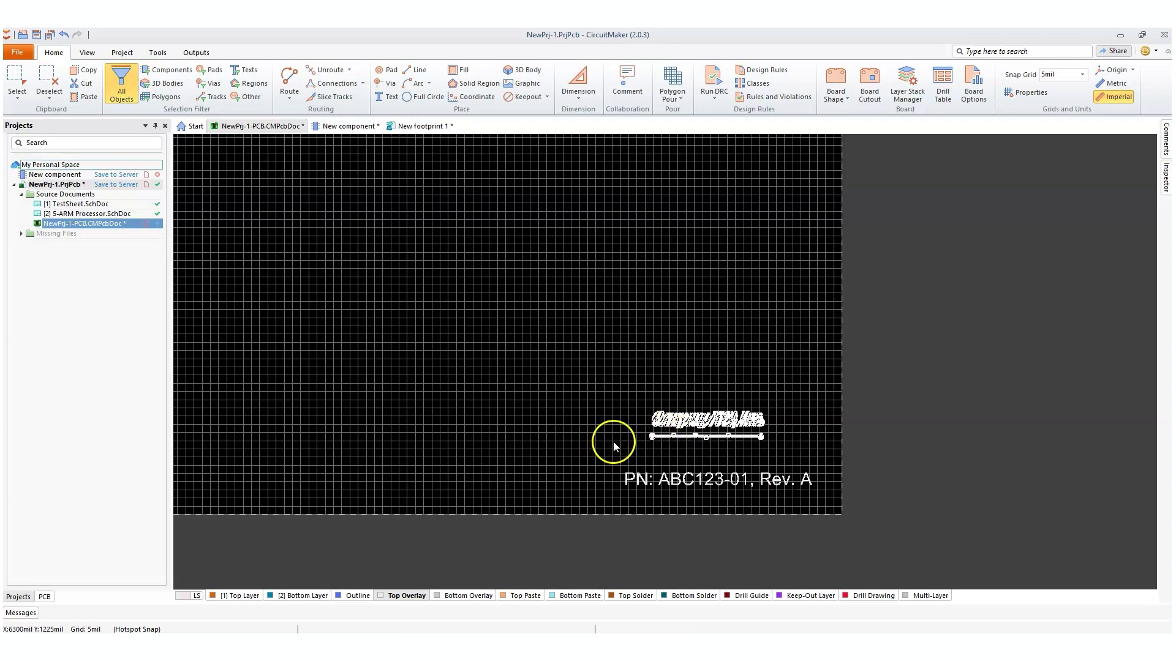
scroll(615, 445, up, 2)
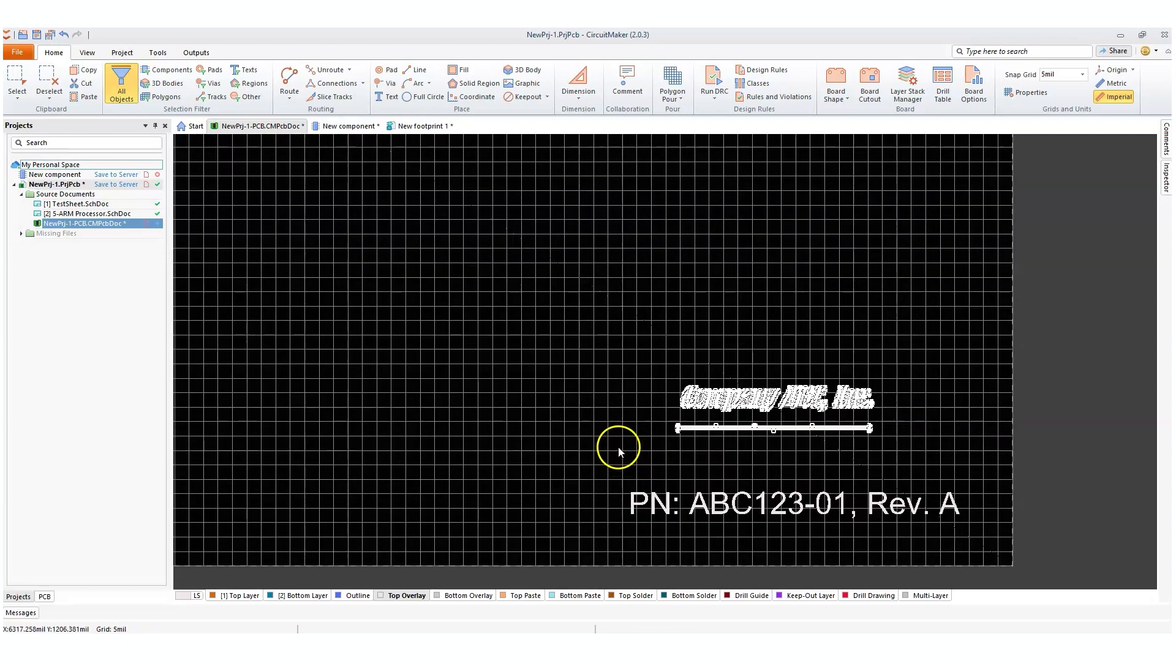
Move the company logo down closer to the part-number line.
click(639, 453)
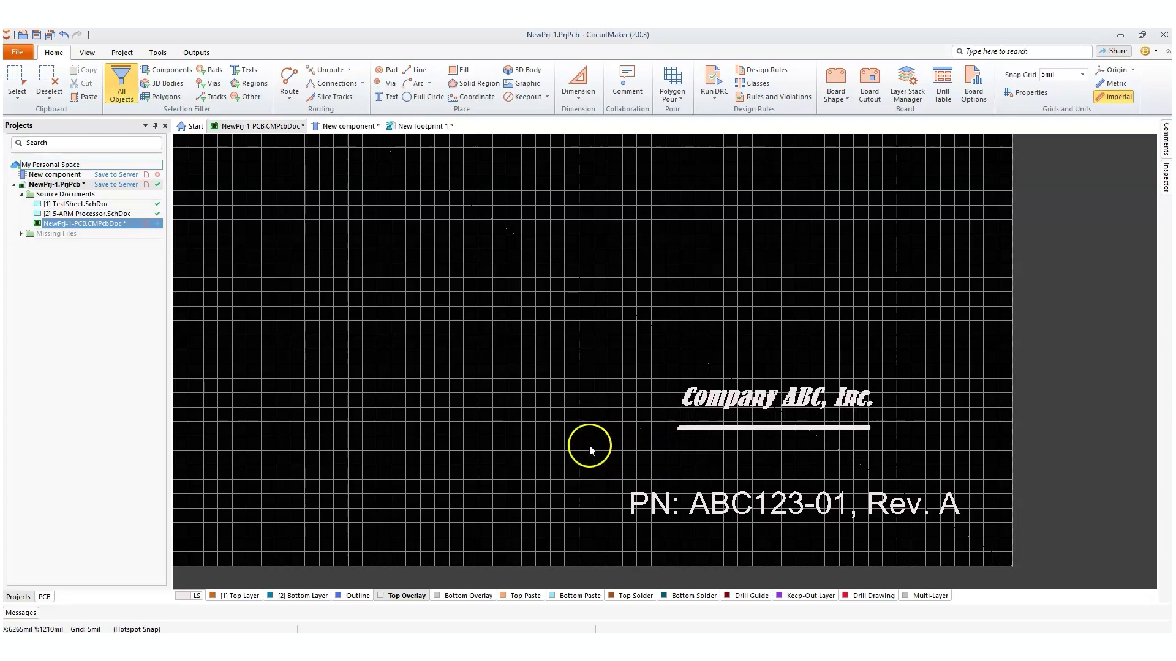
click(897, 388)
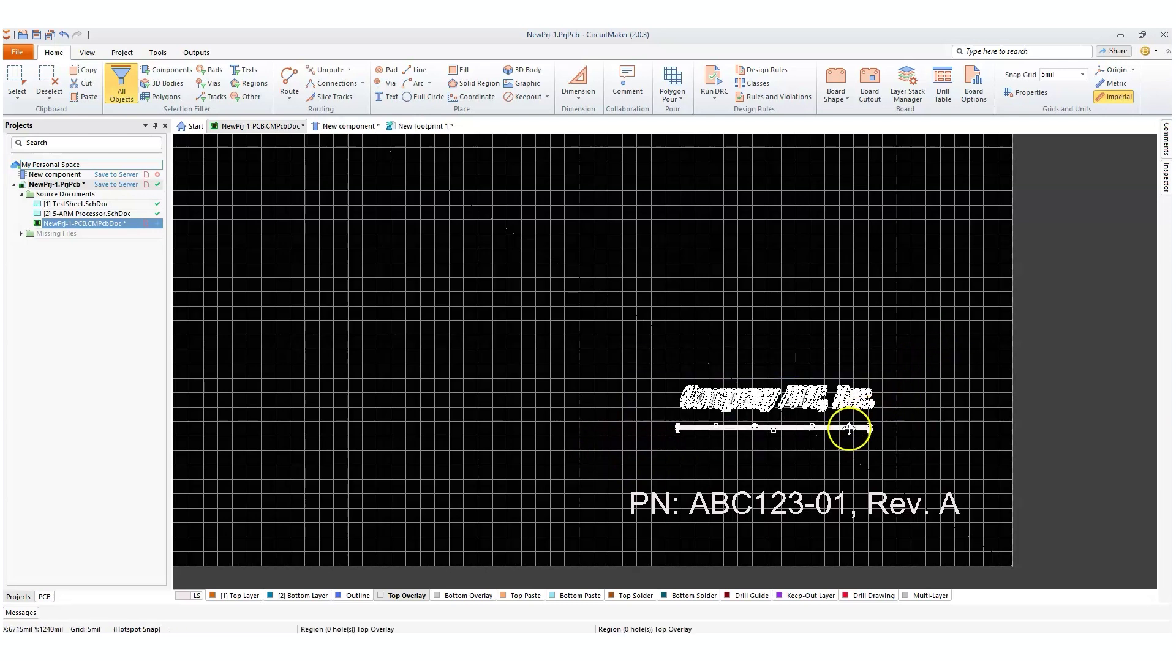
drag(849, 429, 803, 447)
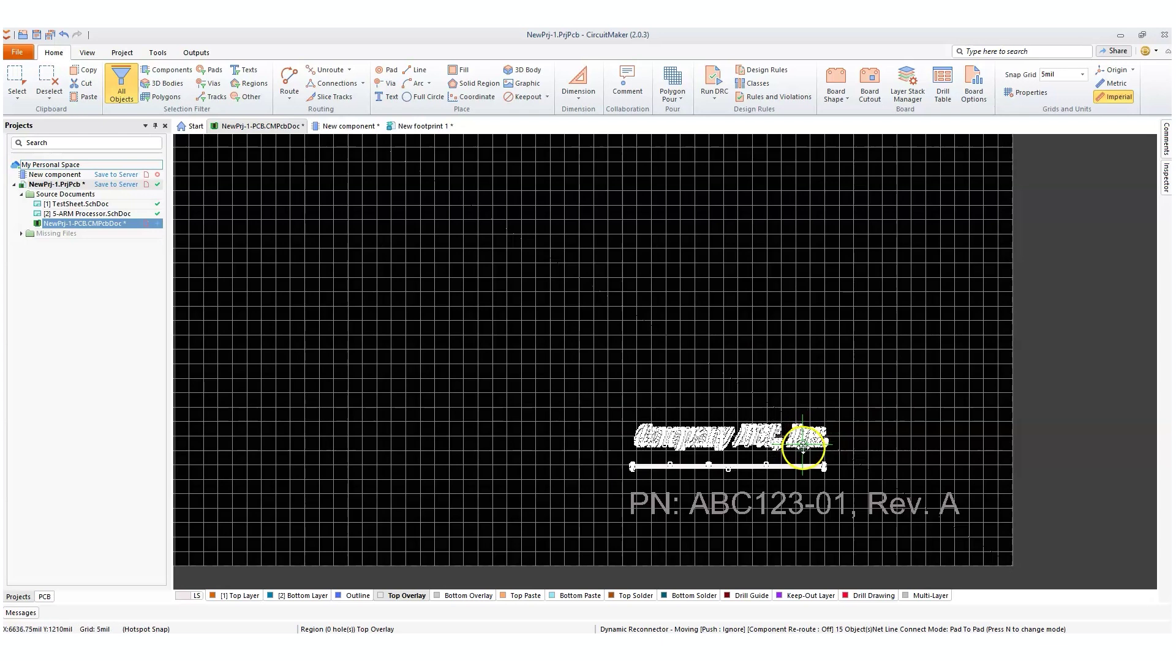
click(826, 398)
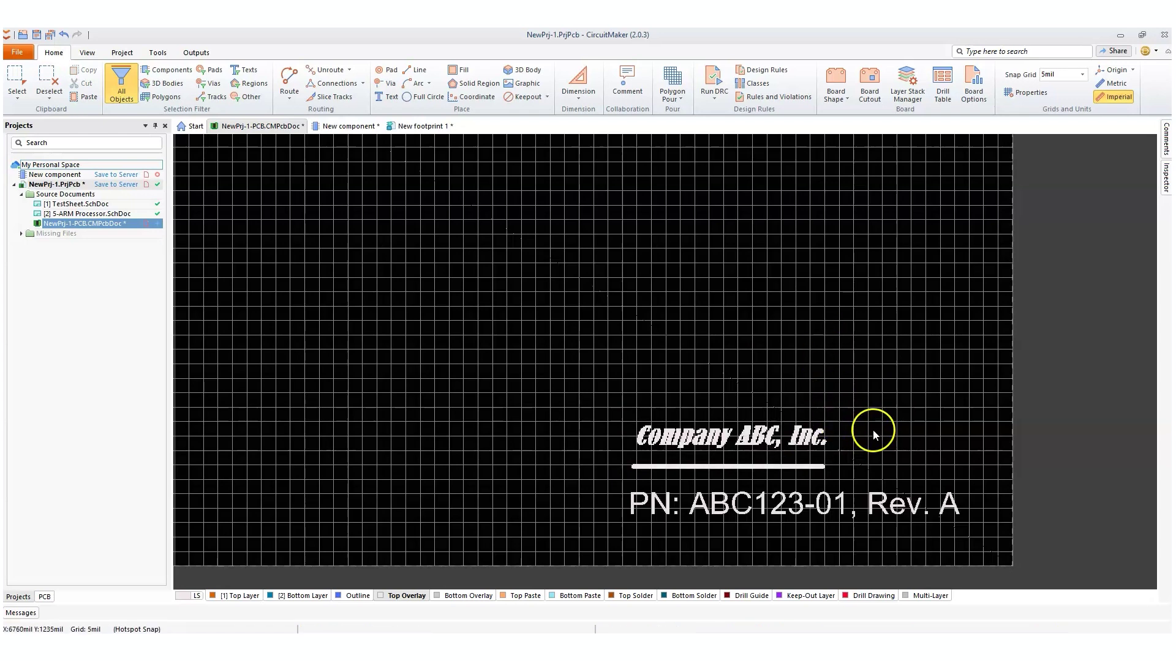
Zoom and pan the view toward the board's upper area.
ctrl+scroll(855, 459, up, 1)
ctrl+scroll(854, 459, up, 1)
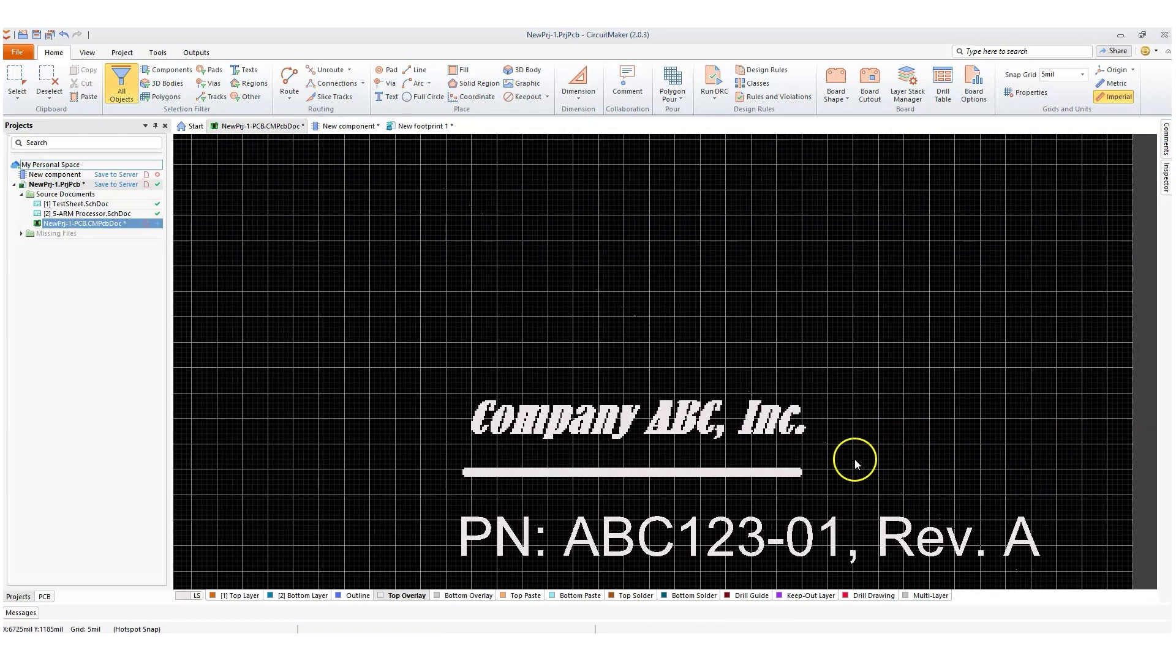
ctrl+scroll(774, 407, down, 2)
ctrl+scroll(762, 412, down, 1)
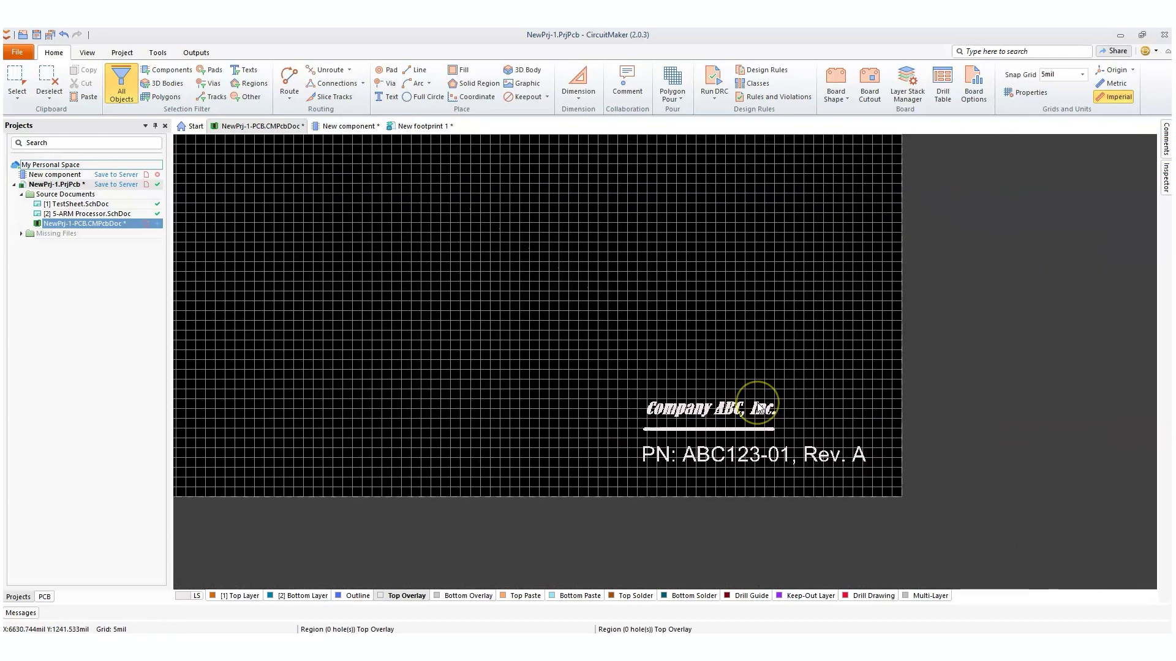
ctrl+scroll(766, 420, down, 1)
ctrl+scroll(764, 420, down, 1)
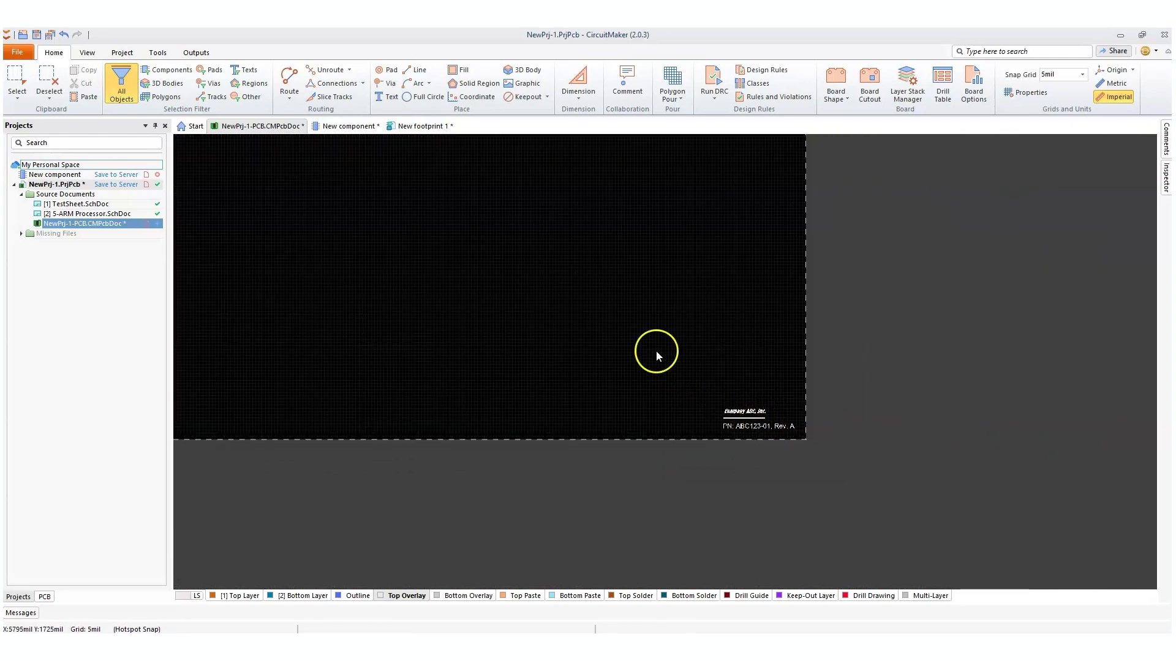
ctrl+scroll(658, 346, up, 1)
ctrl+scroll(812, 457, up, 1)
ctrl+scroll(812, 457, up, 1)
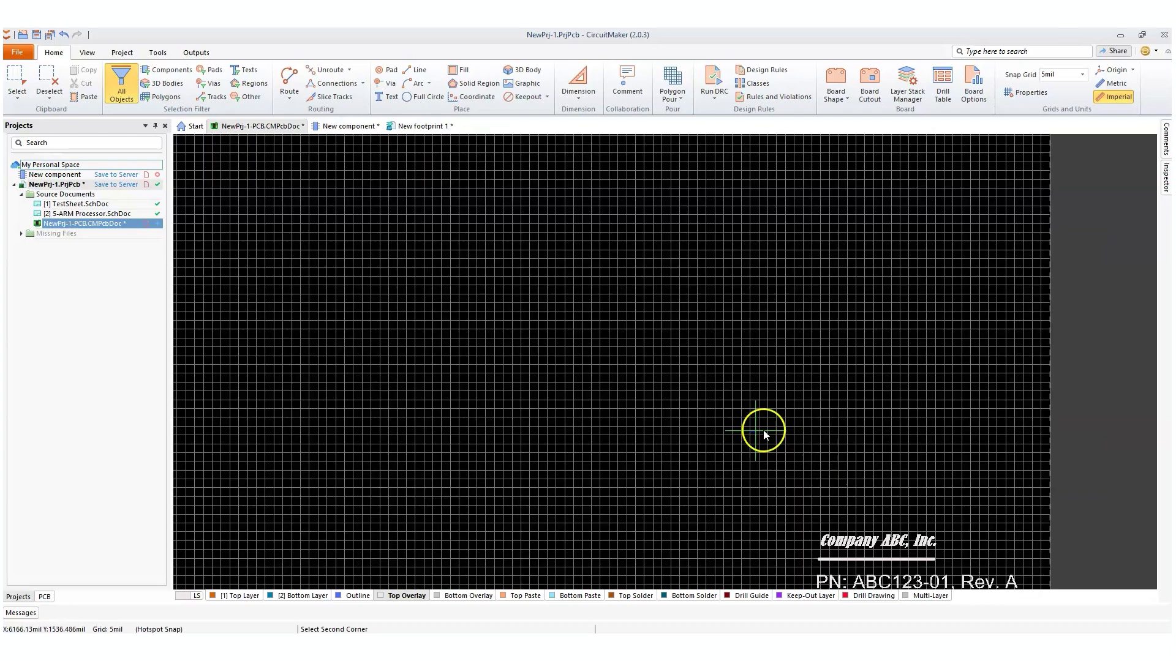
mouse_move(815, 333)
right_down()
mouse_move(800, 370)
mouse_move(874, 263)
mouse_move(869, 302)
mouse_move(770, 420)
right_up()
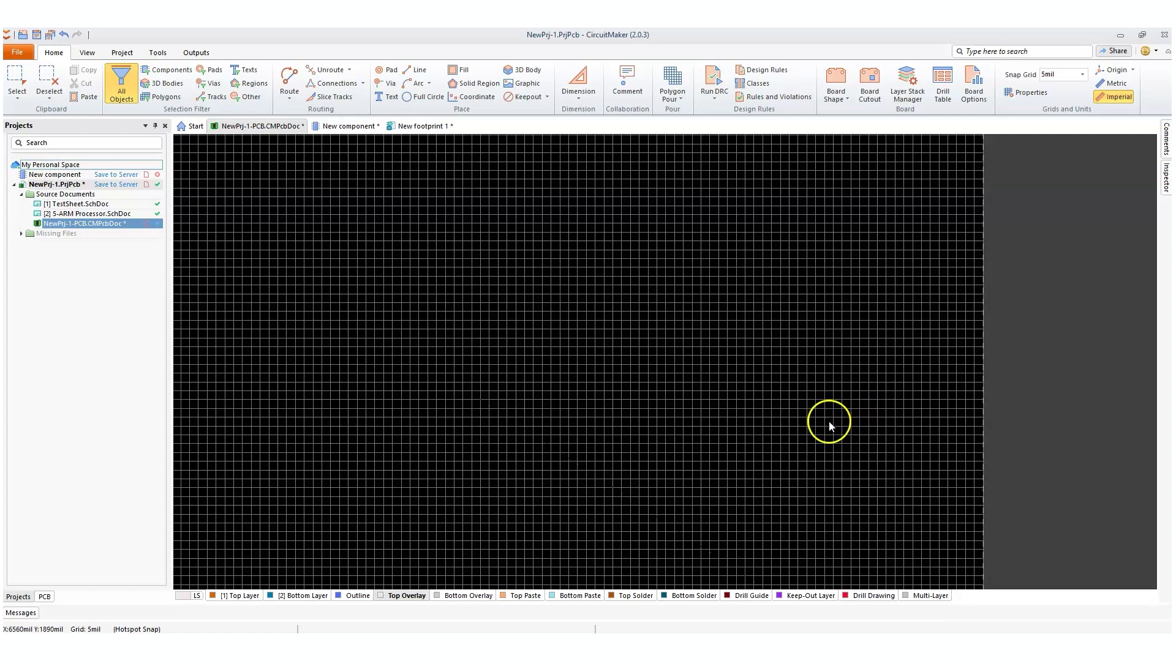
right_drag(758, 438, 760, 336)
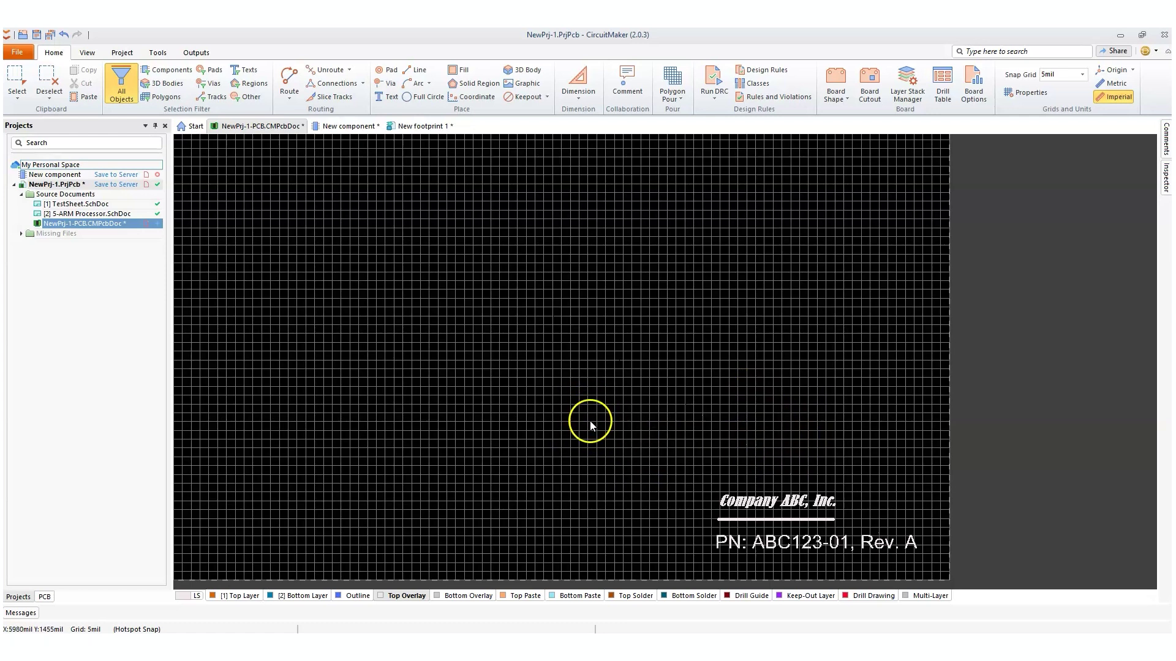
right_drag(593, 427, 598, 423)
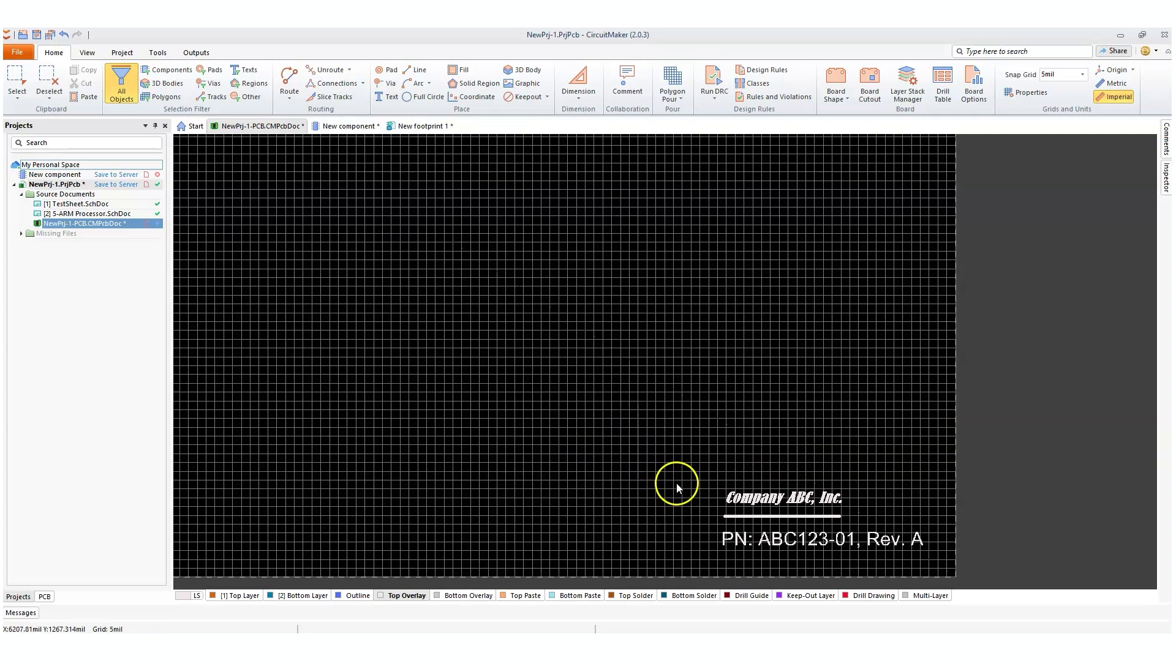